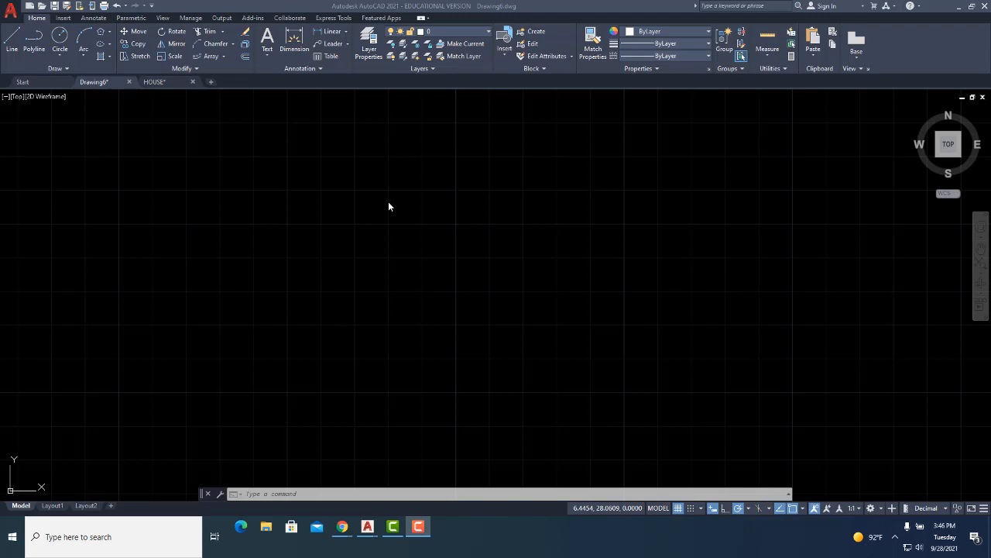
{"action": "right_click", "coordinate": [387, 203]}
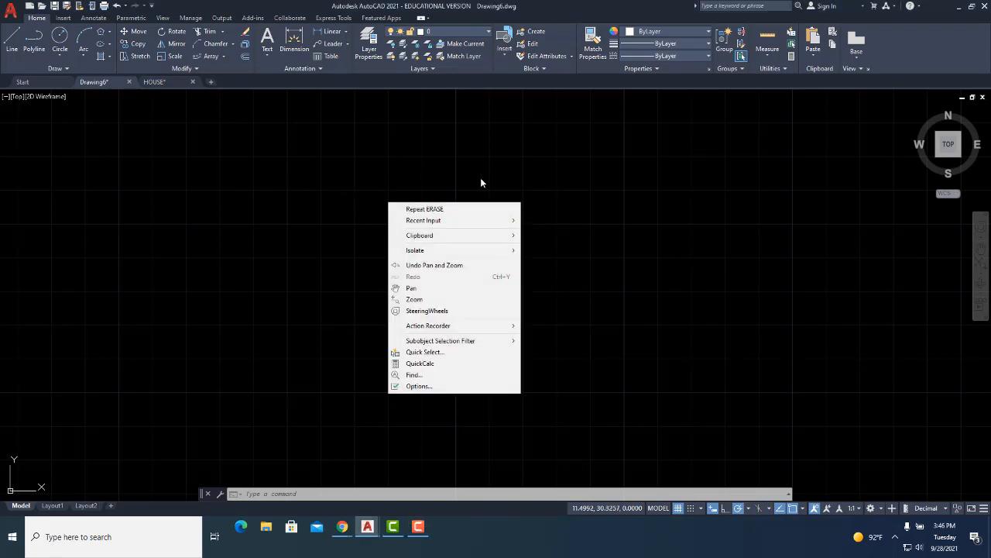
{"action": "left_click", "coordinate": [343, 177]}
{"action": "left_click", "coordinate": [399, 209]}
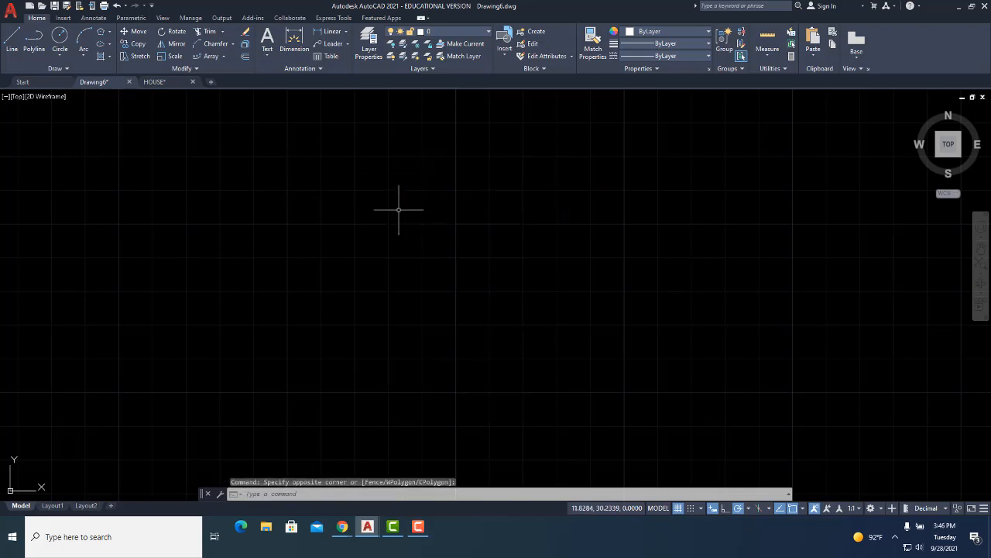
- Shift the view of the empty drawing area with the Pan command from the shortcut options, and exit the command
{"action": "right_click", "coordinate": [372, 166]}
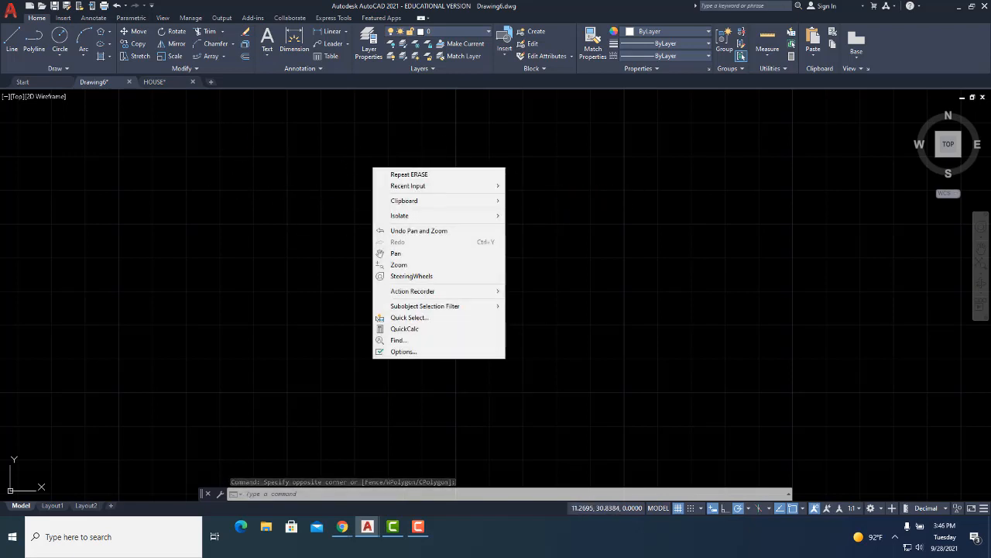
{"action": "mouse_move", "coordinate": [392, 186]}
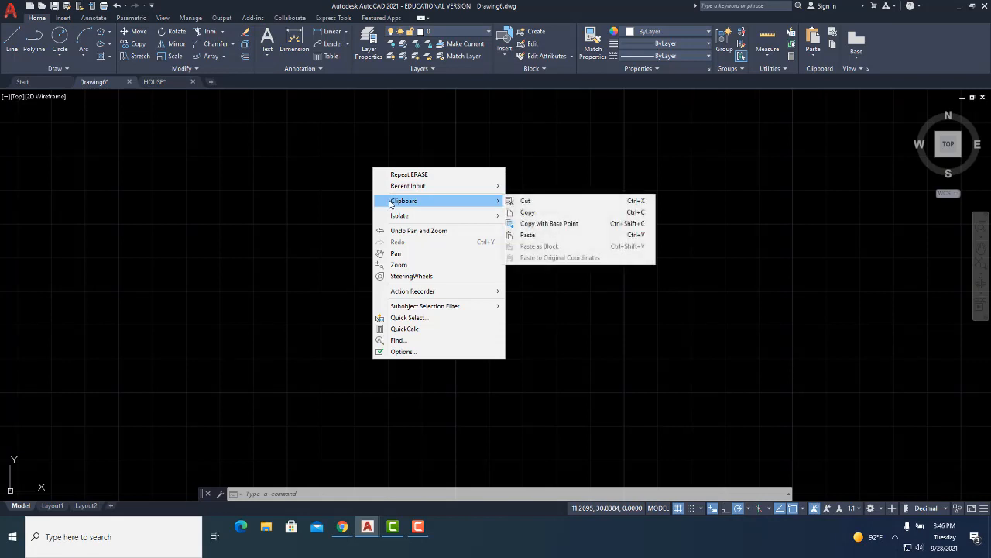
{"action": "left_click", "coordinate": [395, 253]}
{"action": "left_click_drag", "start_coordinate": [313, 247], "coordinate": [363, 250]}
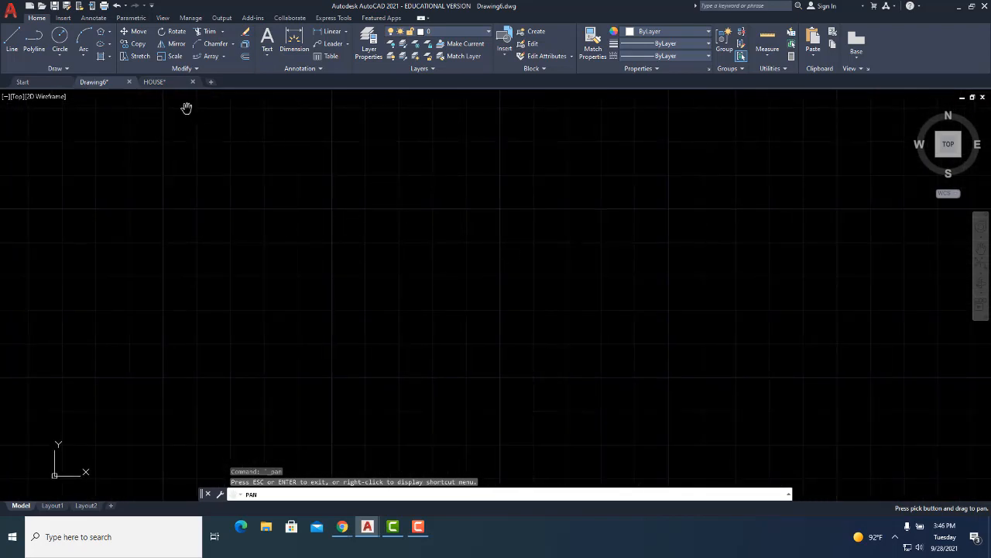
{"action": "key", "text": "Escape"}
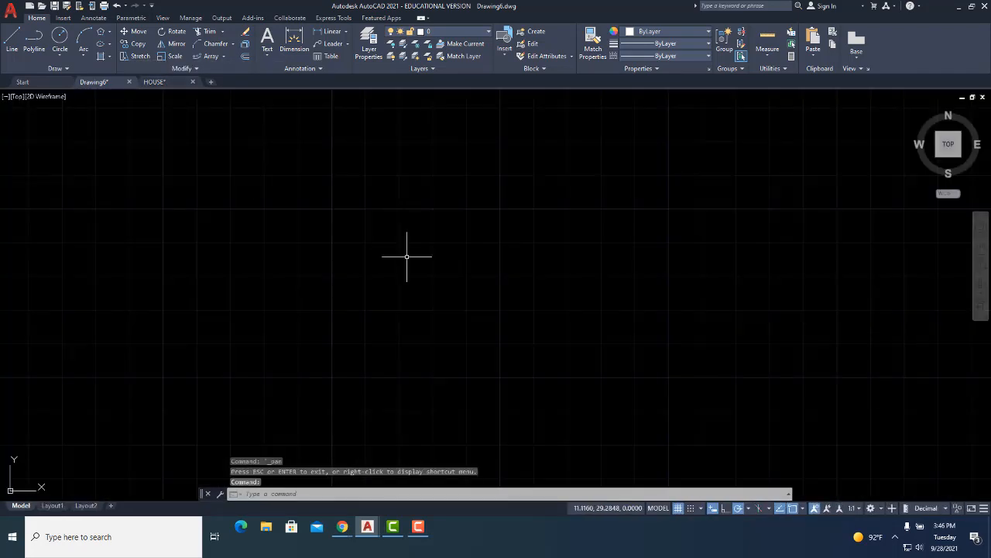
- Zoom the empty drawing area in and out repeatedly with the realtime Zoom command
{"action": "right_click", "coordinate": [360, 215]}
{"action": "mouse_move", "coordinate": [385, 234]}
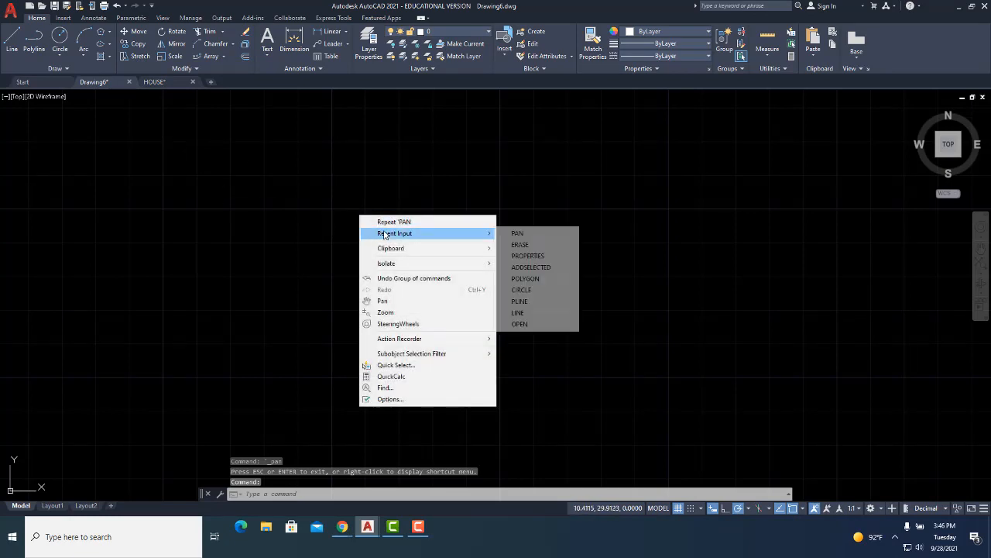
{"action": "left_click", "coordinate": [387, 312]}
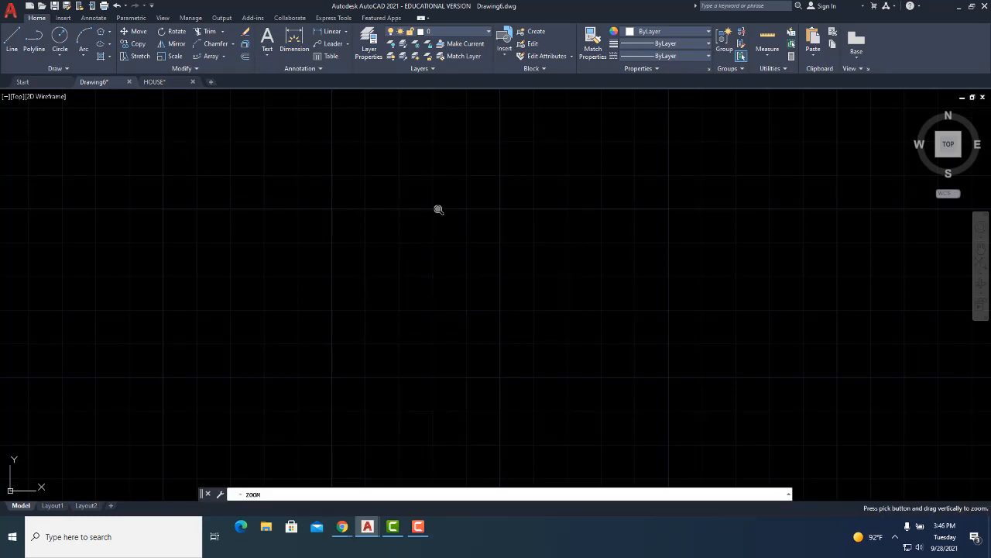
{"action": "left_click_drag", "start_coordinate": [459, 195], "coordinate": [372, 337]}
{"action": "mouse_move", "coordinate": [546, 184]}
{"action": "left_mouse_down"}
{"action": "mouse_move", "coordinate": [419, 359]}
{"action": "mouse_move", "coordinate": [472, 295]}
{"action": "left_mouse_up"}
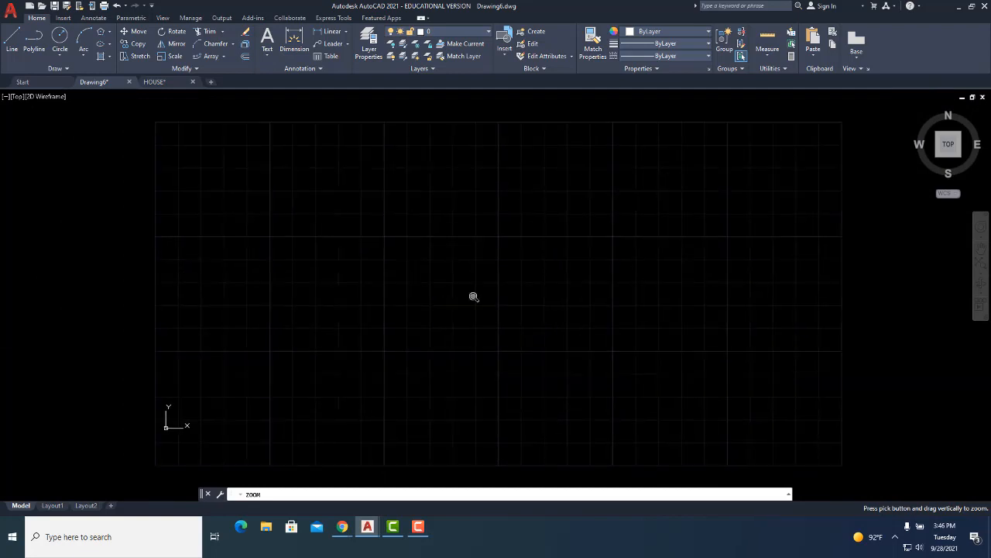
{"action": "left_click_drag", "start_coordinate": [275, 392], "coordinate": [500, 207]}
{"action": "left_click_drag", "start_coordinate": [256, 415], "coordinate": [503, 164]}
{"action": "left_click_drag", "start_coordinate": [304, 363], "coordinate": [508, 175]}
{"action": "left_click_drag", "start_coordinate": [268, 332], "coordinate": [515, 141]}
{"action": "left_click_drag", "start_coordinate": [434, 207], "coordinate": [418, 278]}
{"action": "left_click_drag", "start_coordinate": [485, 219], "coordinate": [446, 303]}
- Use Zoom Window on part of the empty drawing area, adjust the magnification in realtime, and exit the Zoom command
{"action": "right_click", "coordinate": [370, 193]}
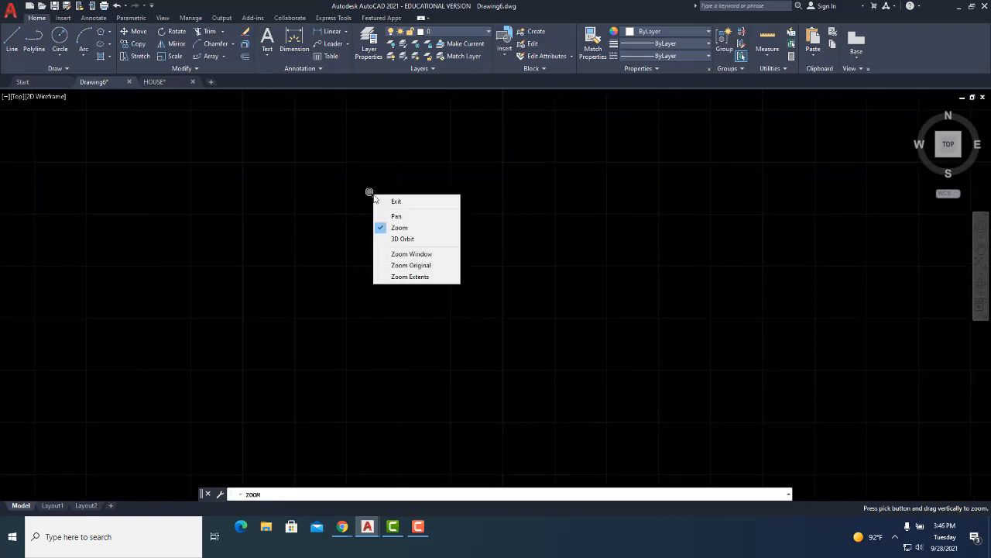
{"action": "left_click", "coordinate": [411, 254]}
{"action": "left_click_drag", "start_coordinate": [593, 365], "coordinate": [535, 356]}
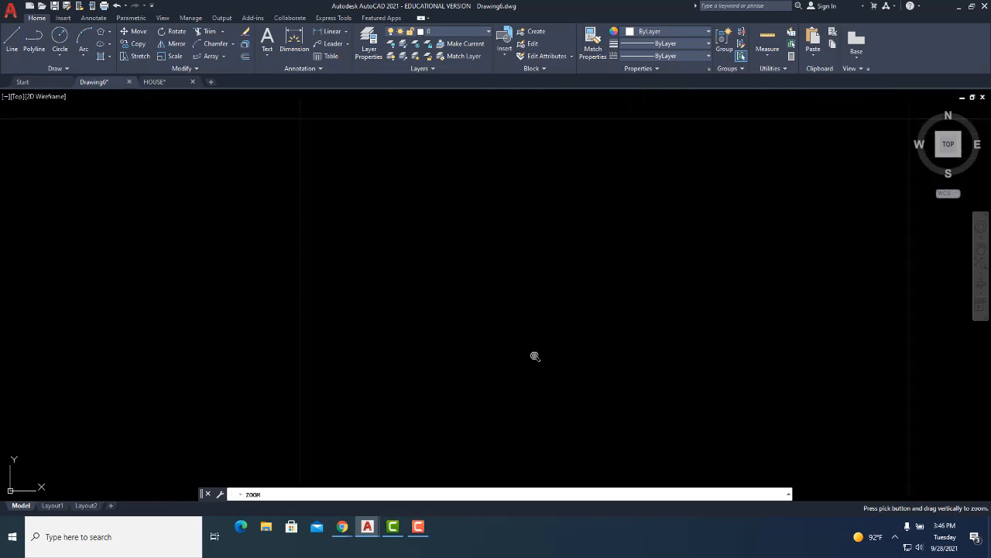
{"action": "left_click_drag", "start_coordinate": [226, 167], "coordinate": [489, 371]}
{"action": "left_click_drag", "start_coordinate": [381, 199], "coordinate": [411, 282]}
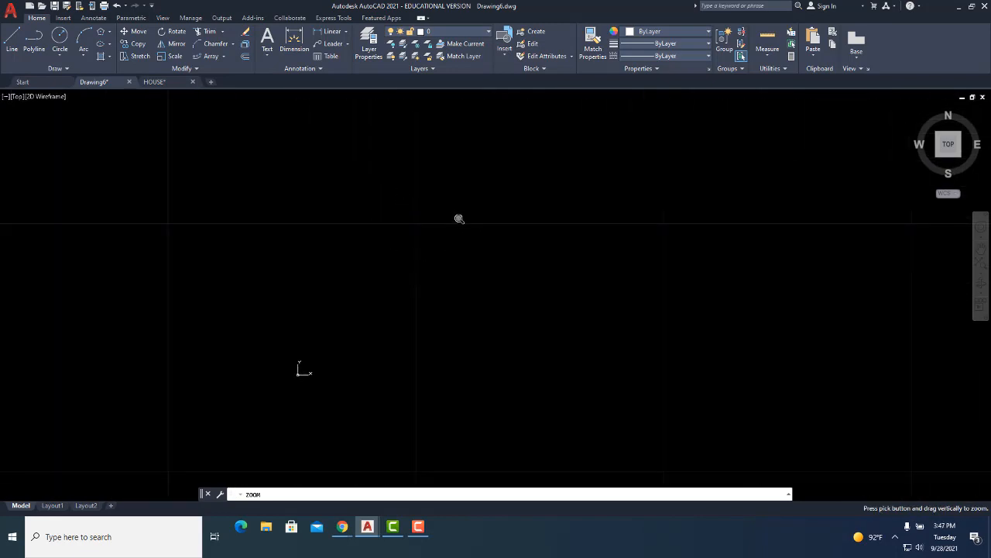
{"action": "key", "text": "Escape"}
{"action": "right_click", "coordinate": [414, 202]}
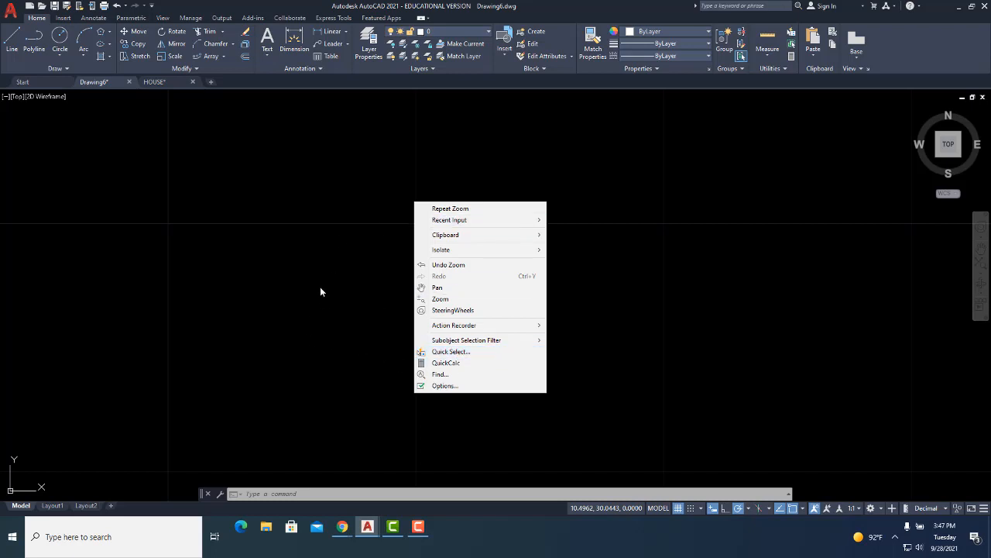
{"action": "left_click", "coordinate": [310, 193]}
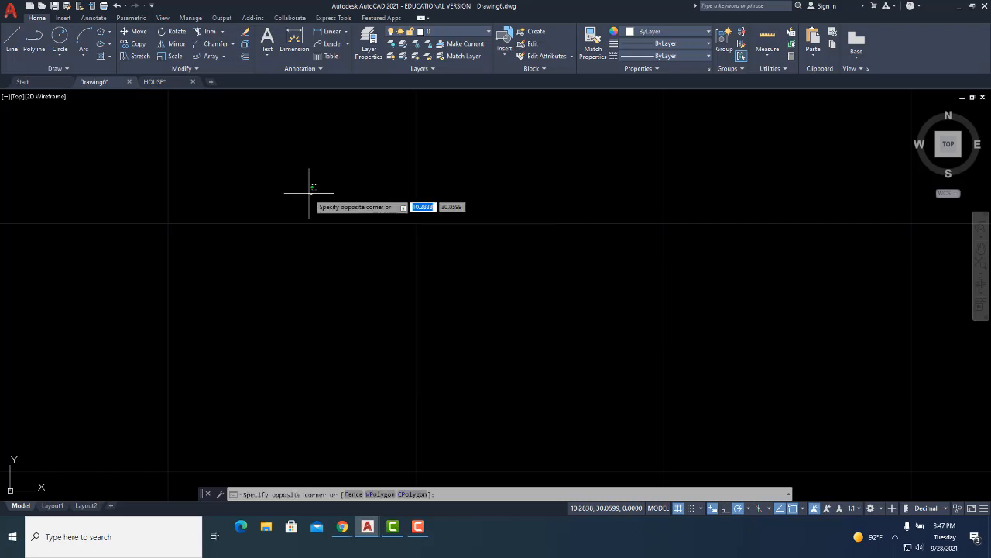
{"action": "scroll", "coordinate": [345, 203], "scroll_direction": "down", "scroll_amount": 4}
{"action": "middle_click_drag", "start_coordinate": [345, 204], "coordinate": [313, 205]}
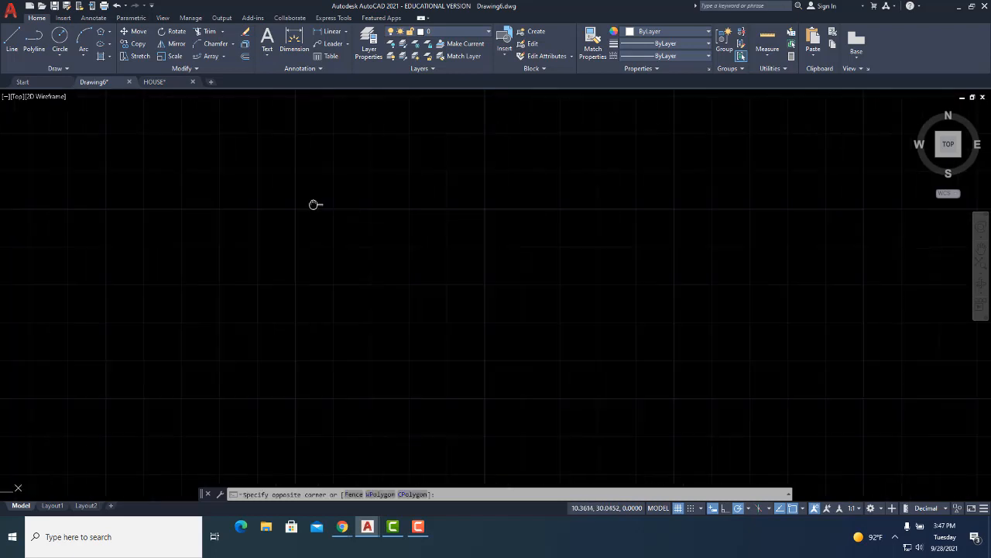
{"action": "left_click", "coordinate": [310, 195]}
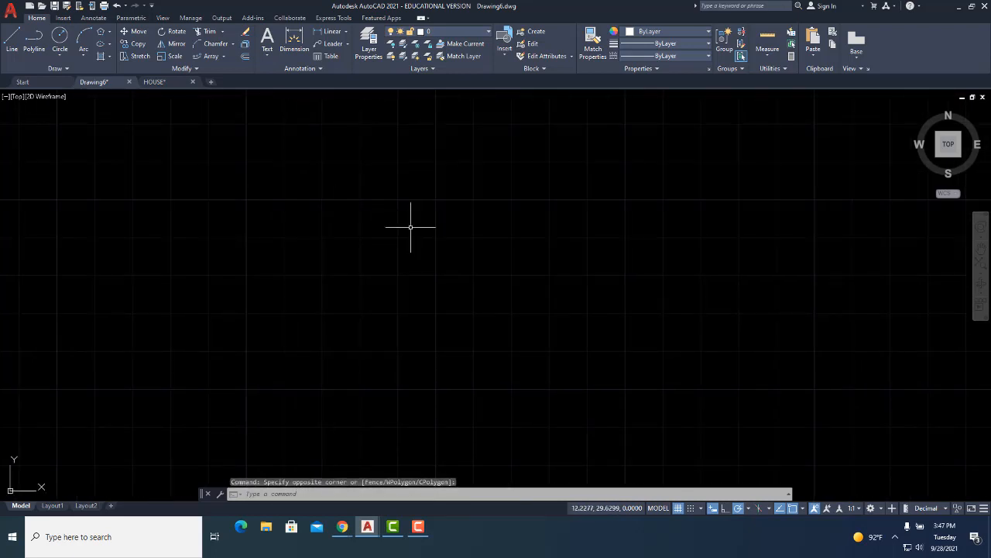
{"action": "right_click", "coordinate": [318, 196]}
{"action": "left_click", "coordinate": [287, 161]}
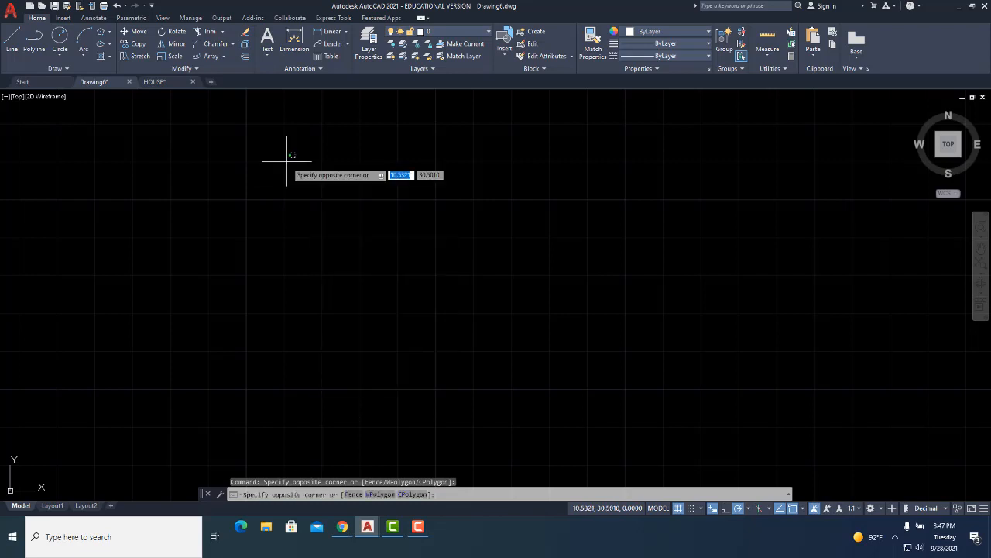
{"action": "left_click", "coordinate": [79, 122]}
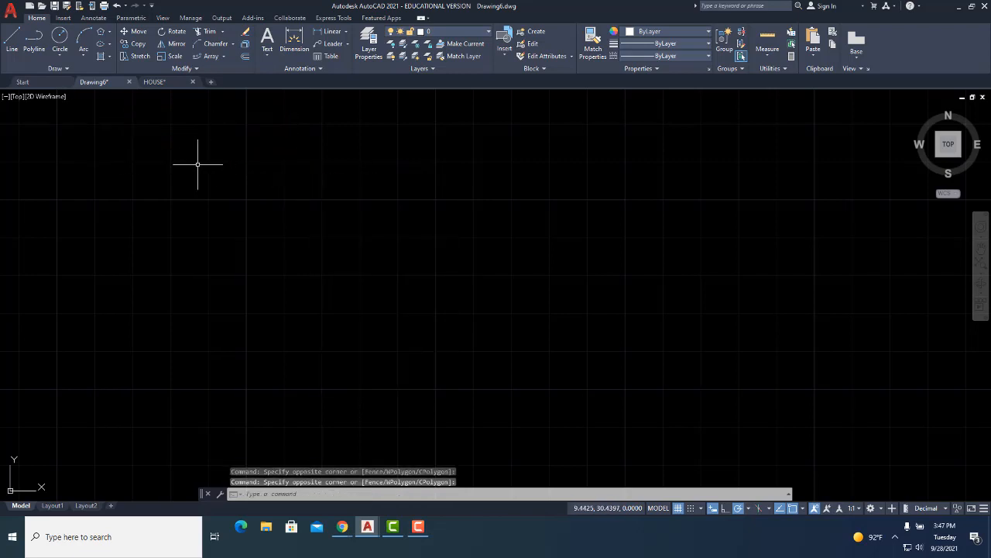
- Draw two connected lines, one 4 units long horizontally to the right and one 4 units long vertically upward
{"action": "left_click", "coordinate": [13, 39]}
{"action": "left_click", "coordinate": [258, 348]}
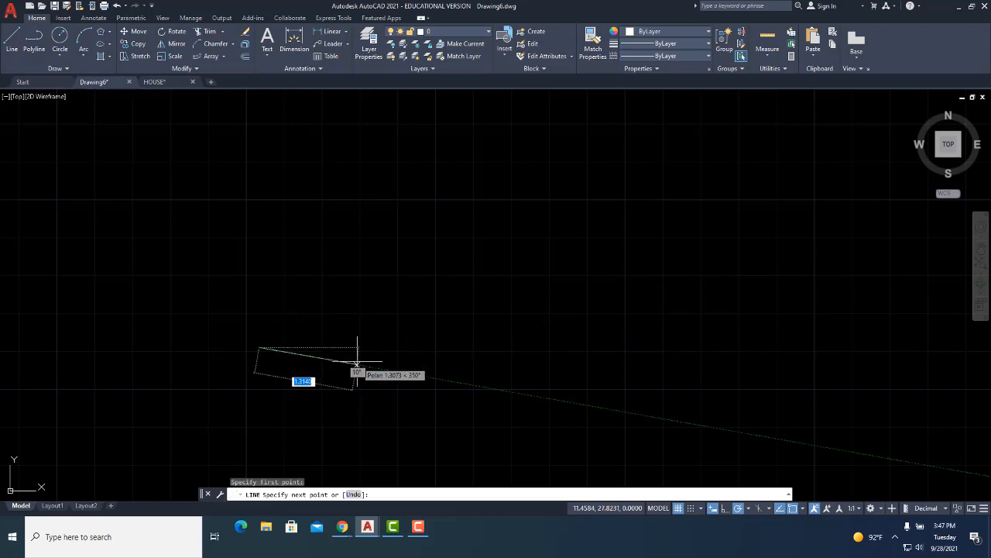
{"action": "type", "text": "4"}
{"action": "key", "text": "Return"}
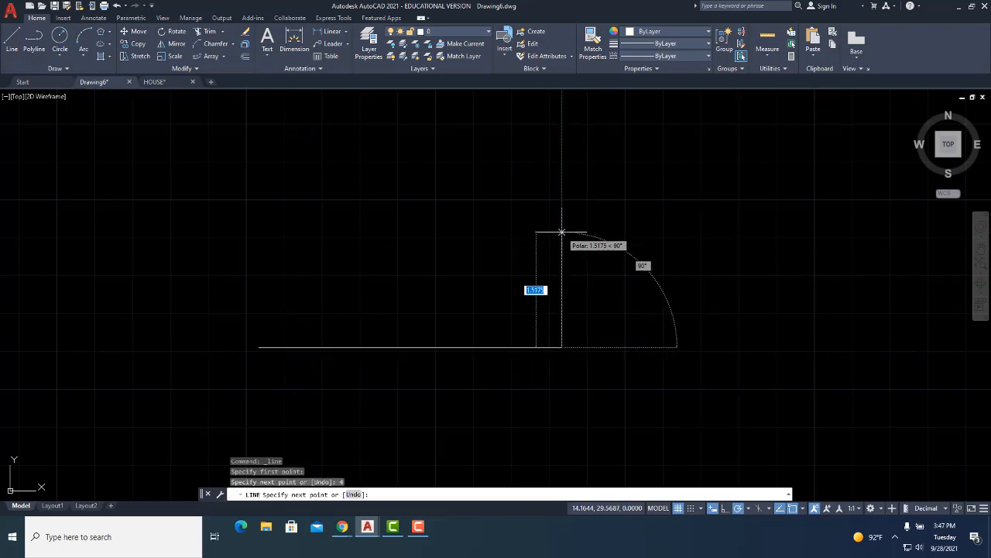
{"action": "type", "text": "4"}
{"action": "key", "text": "Return"}
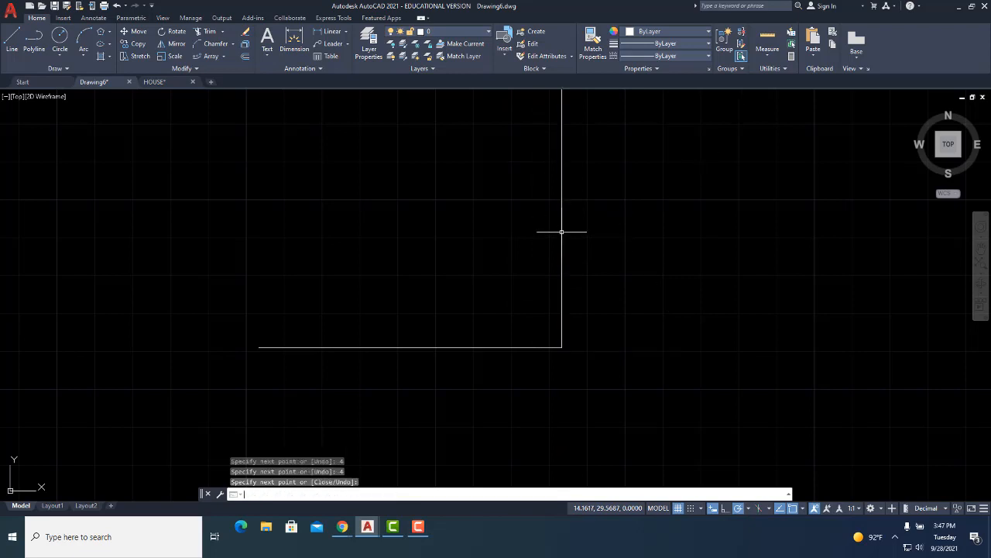
- Turn off the grid display in the drawing area
{"action": "scroll", "coordinate": [569, 231], "scroll_direction": "down", "scroll_amount": 5}
{"action": "middle_click_drag", "start_coordinate": [524, 261], "coordinate": [320, 289]}
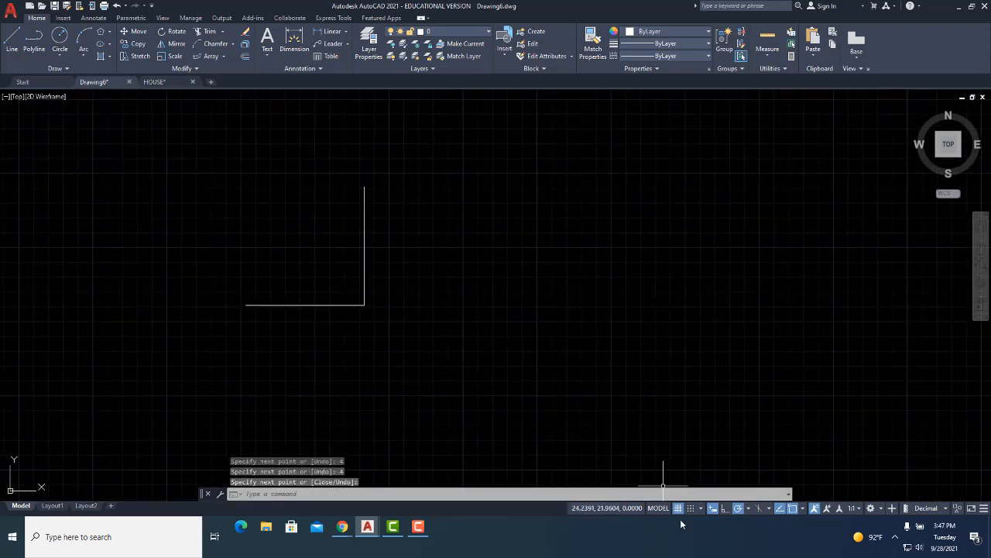
{"action": "left_click", "coordinate": [676, 509]}
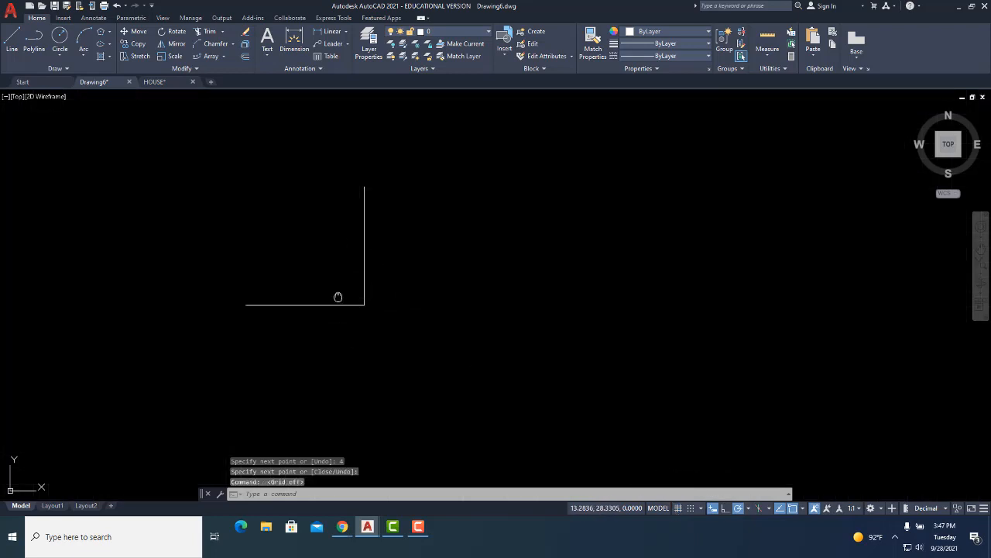
{"action": "middle_click_drag", "start_coordinate": [337, 297], "coordinate": [371, 291]}
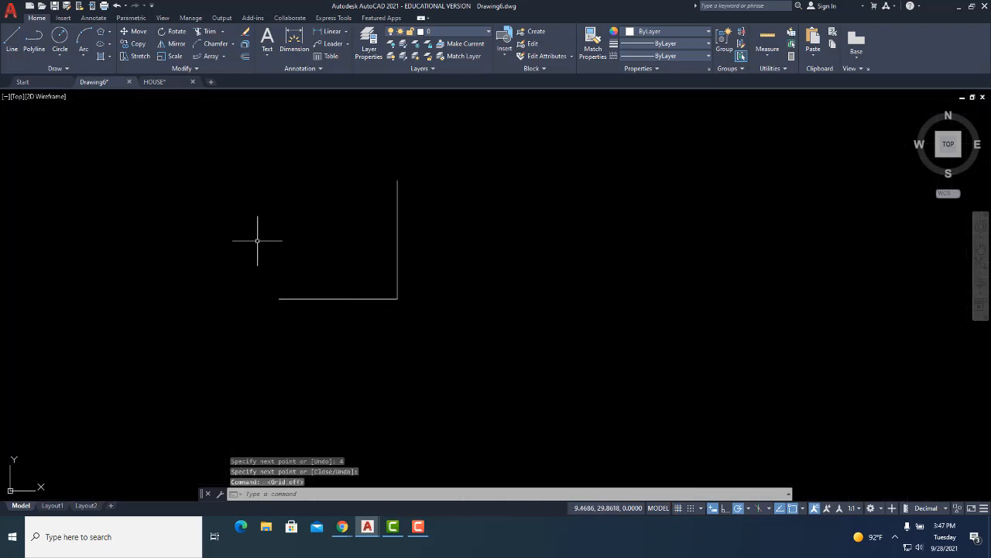
- Try to stretch the vertical line by its upper endpoint grip, and cancel the stretch
{"action": "left_click", "coordinate": [398, 278]}
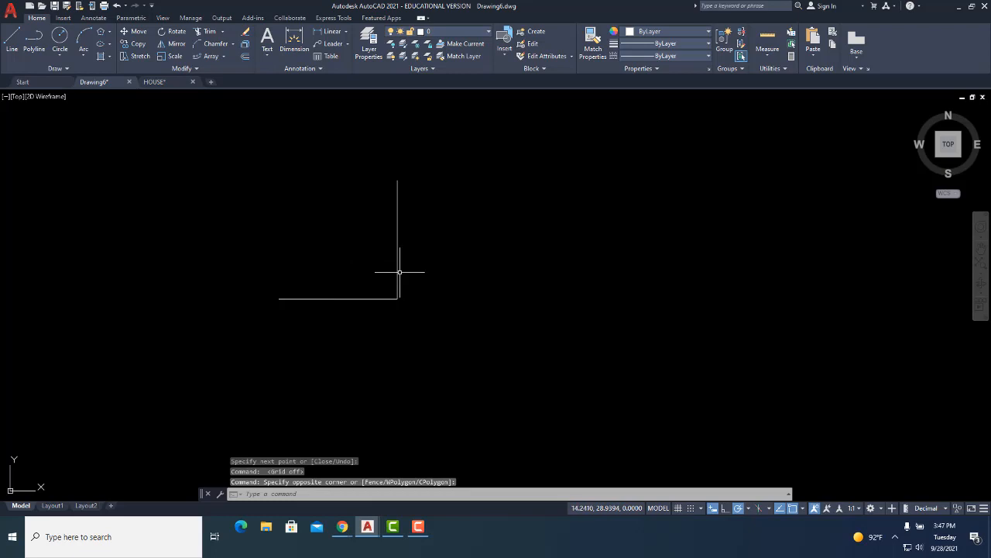
{"action": "left_click", "coordinate": [398, 272]}
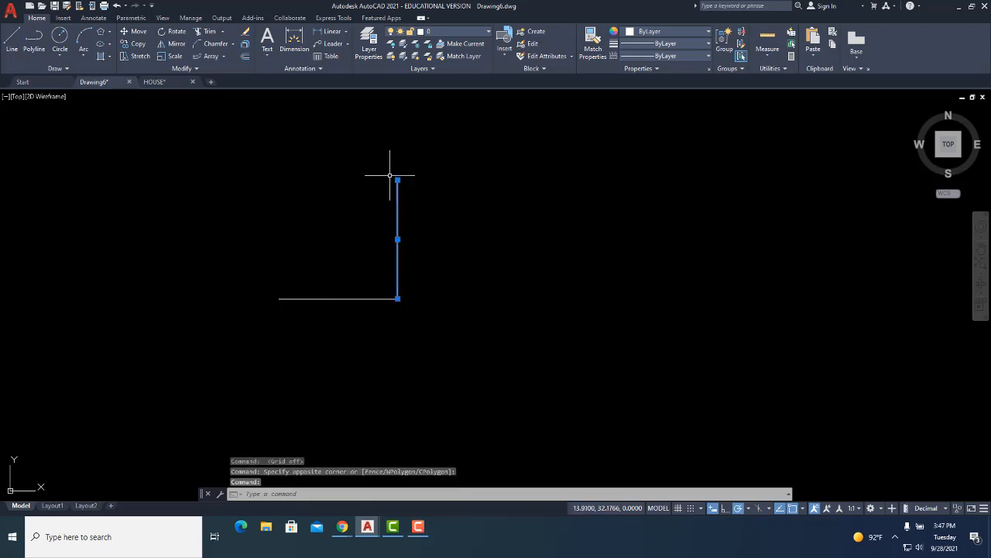
{"action": "scroll", "coordinate": [390, 176], "scroll_direction": "up", "scroll_amount": 2}
{"action": "mouse_move", "coordinate": [400, 188]}
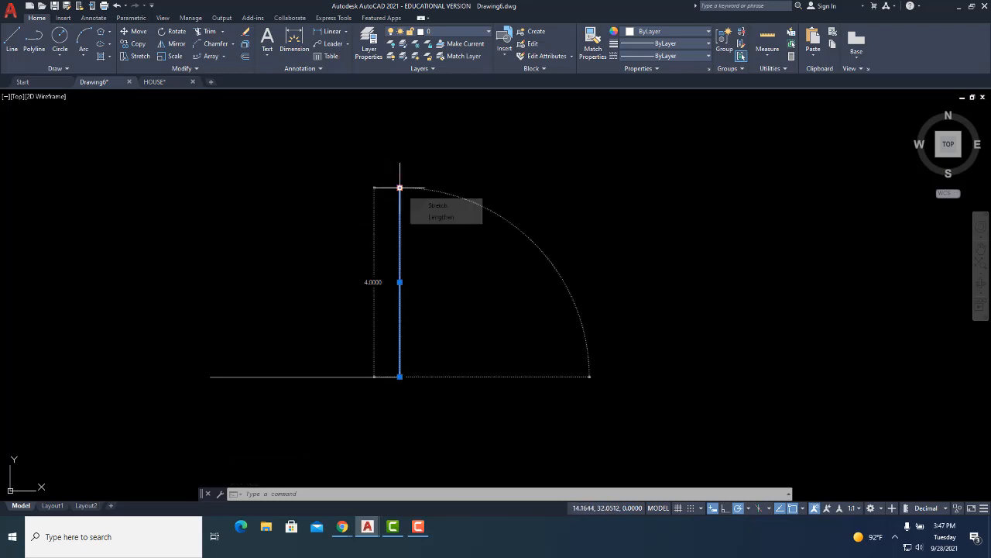
{"action": "left_click", "coordinate": [400, 187]}
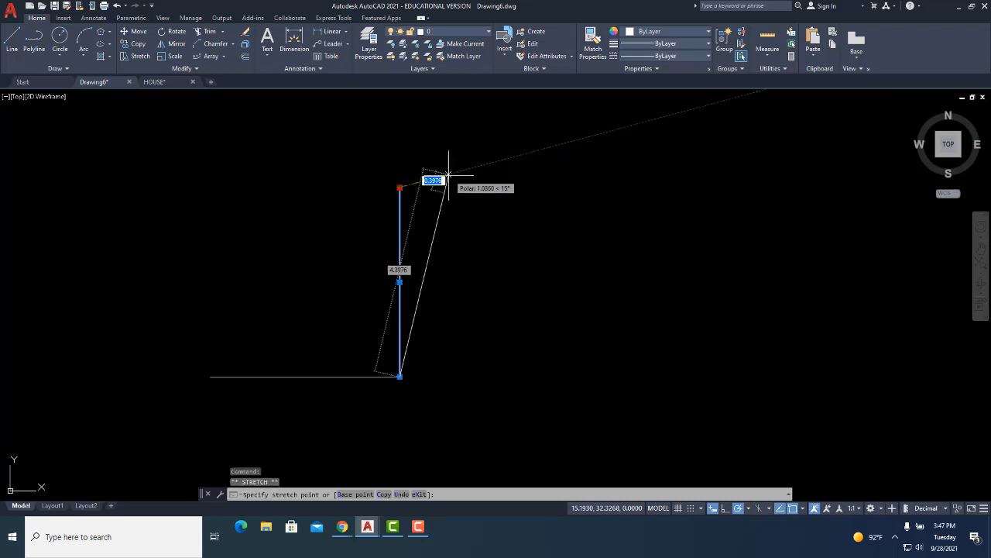
{"action": "key", "text": "Escape"}
- Try moving the vertical line about 1.6 units to the right by its midpoint grip, and undo the move
{"action": "left_click", "coordinate": [400, 282]}
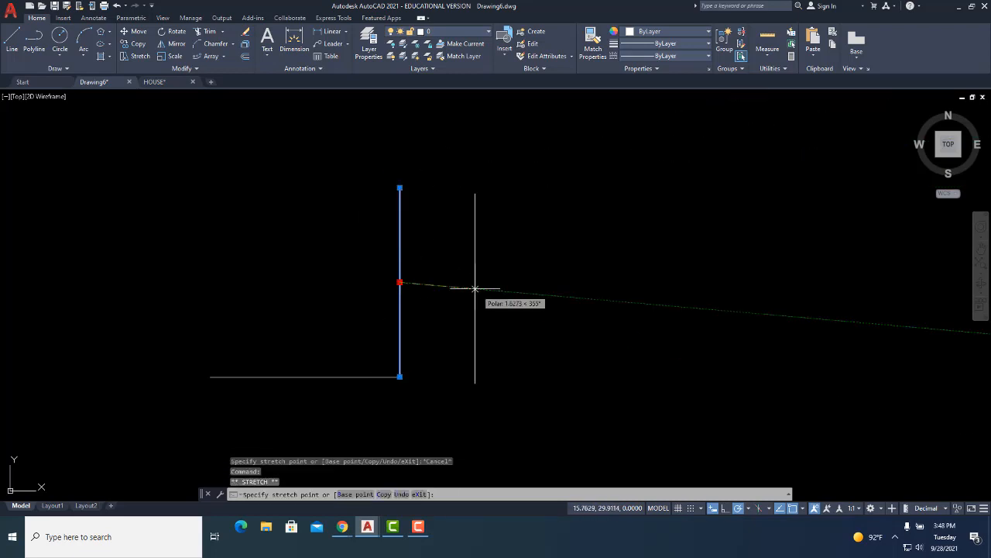
{"action": "left_click", "coordinate": [474, 282]}
{"action": "type", "text": "u"}
{"action": "key", "text": "Return"}
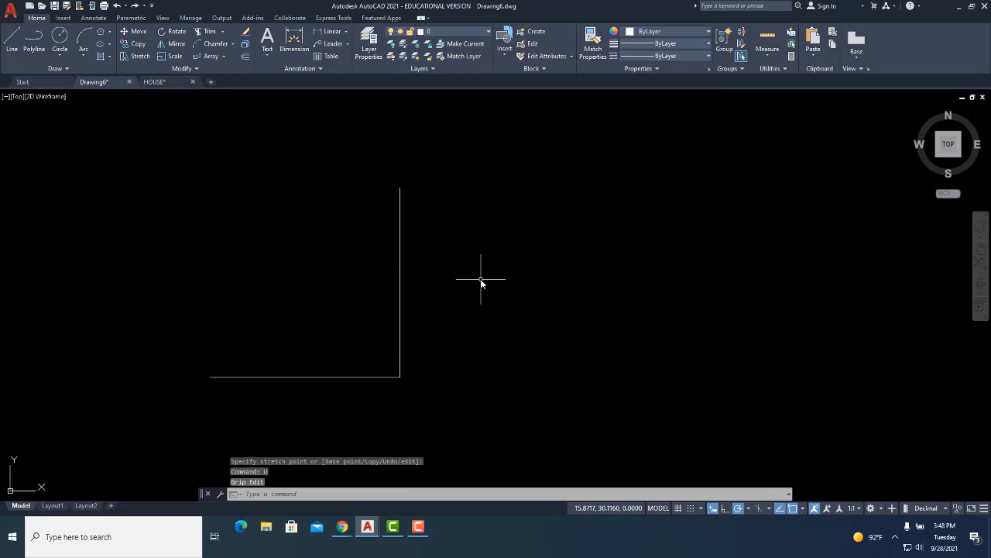
- Try to rotate the vertical line about its upper endpoint, and cancel the rotation
{"action": "left_click", "coordinate": [460, 287]}
{"action": "left_click", "coordinate": [350, 259]}
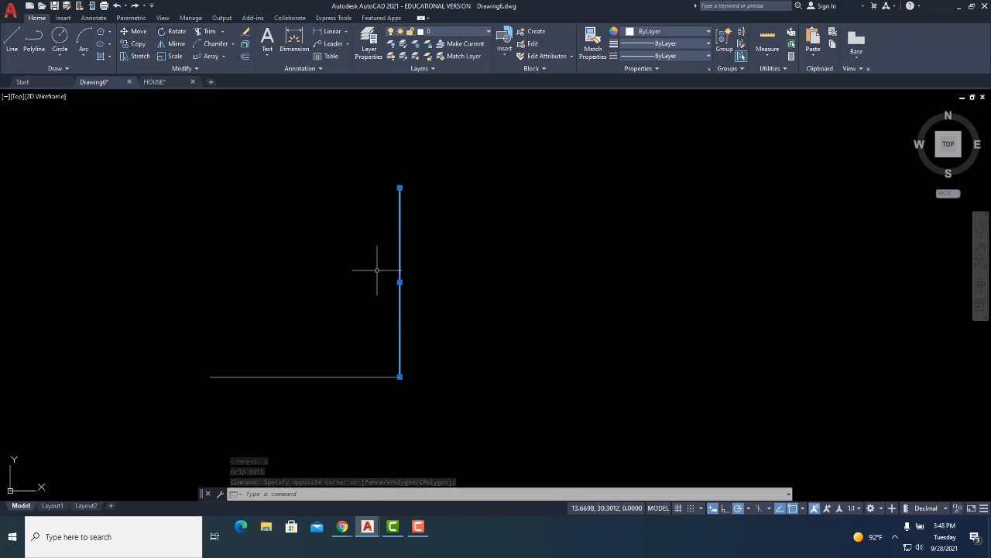
{"action": "right_click", "coordinate": [399, 187]}
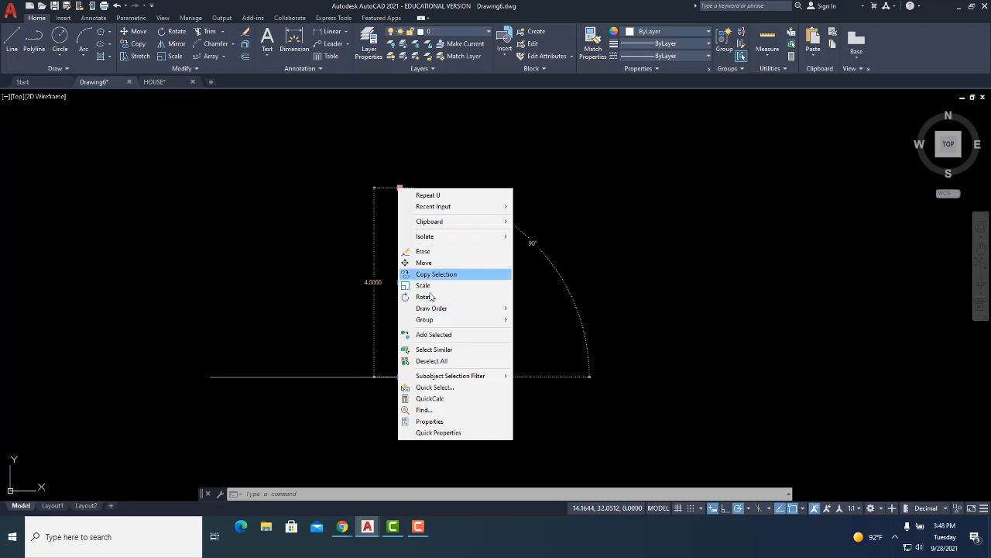
{"action": "left_click", "coordinate": [429, 299]}
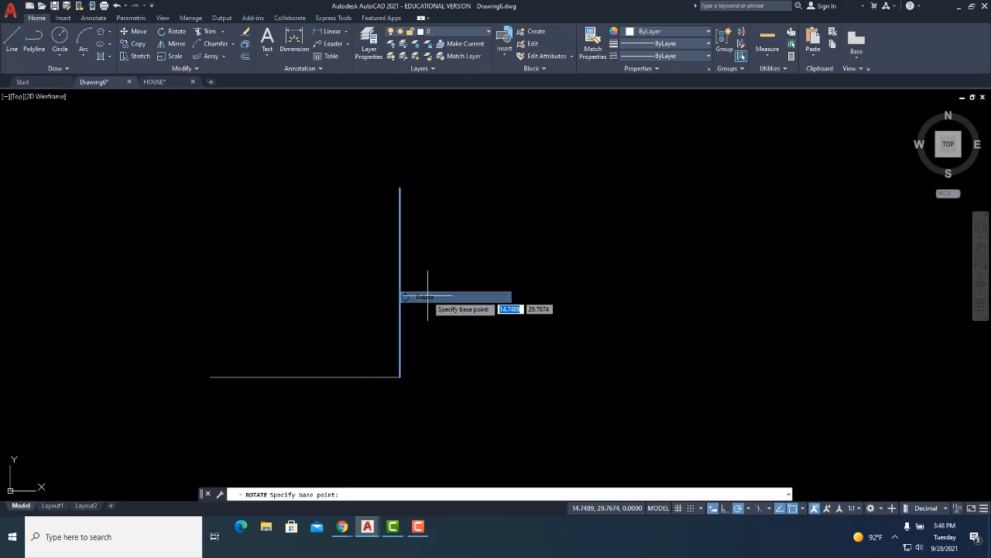
{"action": "left_click", "coordinate": [400, 187]}
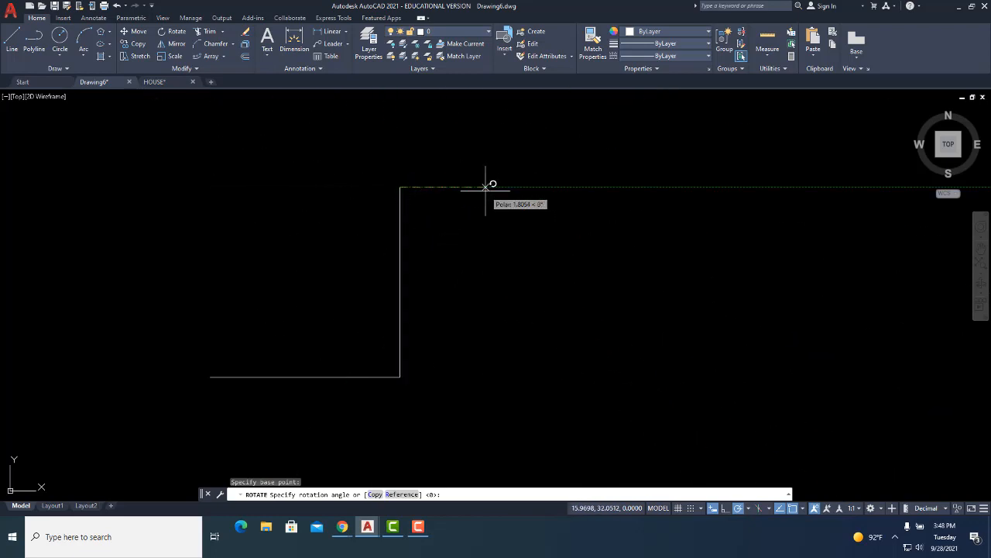
{"action": "key", "text": "Escape"}
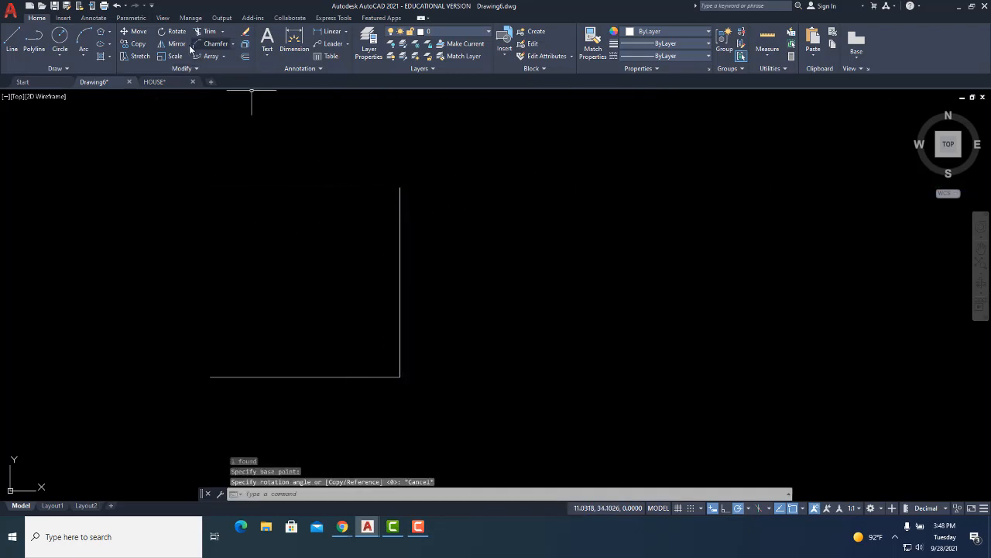
- Try moving the vertical line to the right from its midpoint with the Move command, and undo the move
{"action": "left_click", "coordinate": [492, 271]}
{"action": "left_click", "coordinate": [365, 241]}
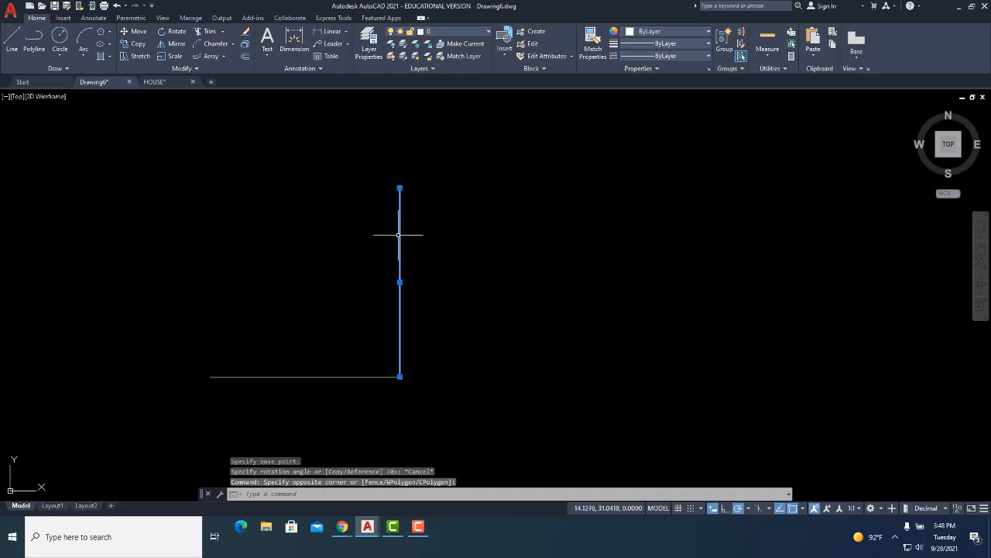
{"action": "right_click", "coordinate": [400, 233]}
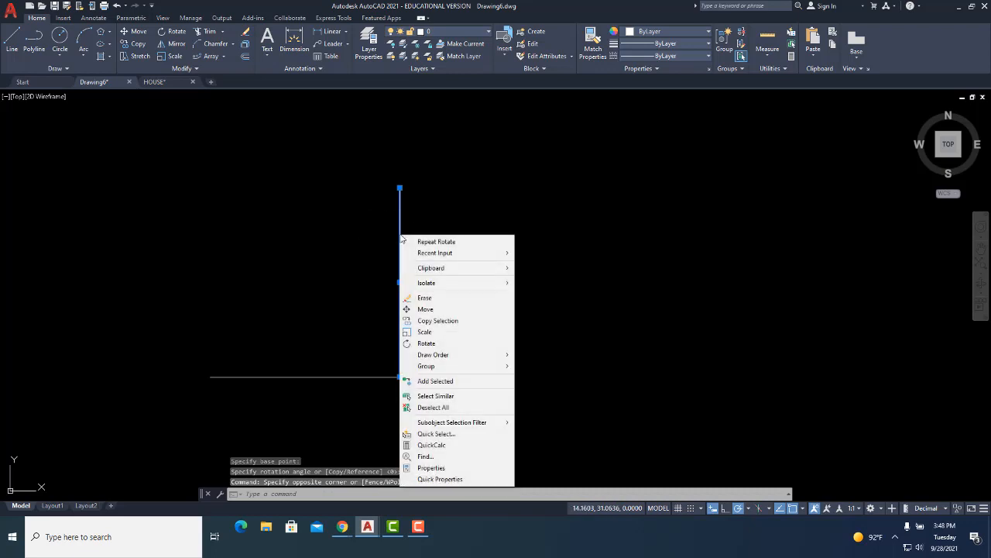
{"action": "left_click", "coordinate": [428, 309]}
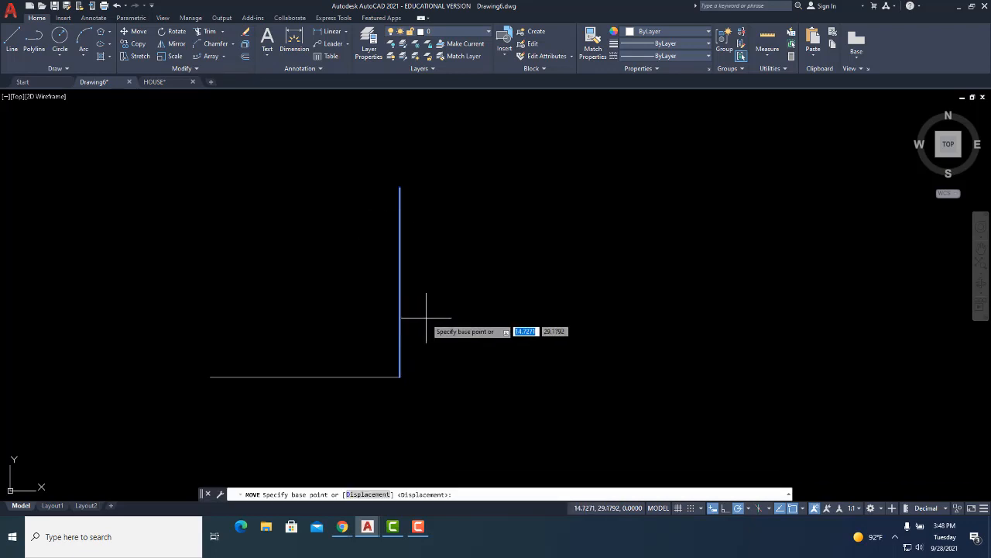
{"action": "left_click", "coordinate": [399, 282]}
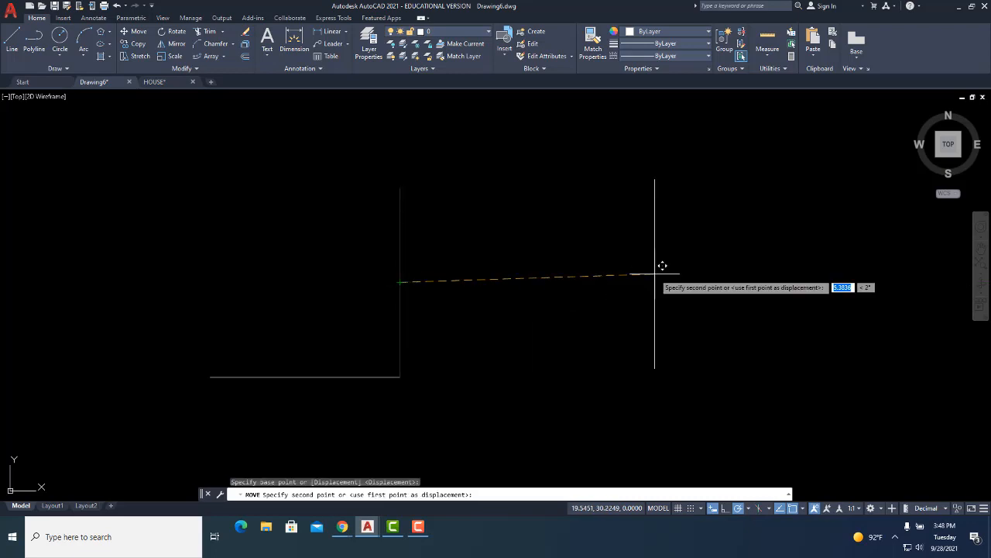
{"action": "left_click", "coordinate": [618, 282]}
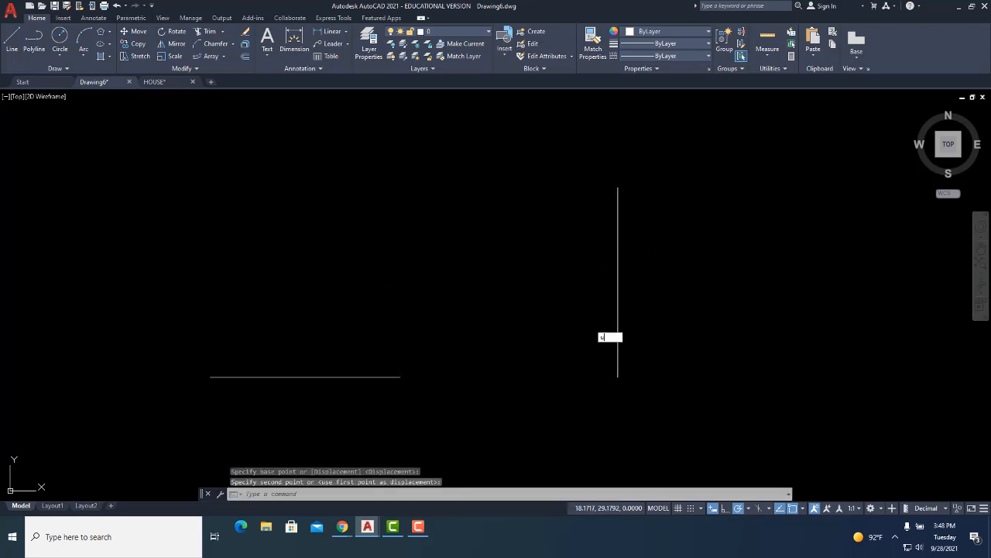
{"action": "type", "text": "u"}
{"action": "key", "text": "Return"}
- Try erasing the vertical line, and undo the erase
{"action": "left_click", "coordinate": [584, 305]}
{"action": "left_click", "coordinate": [302, 241]}
{"action": "right_click", "coordinate": [398, 259]}
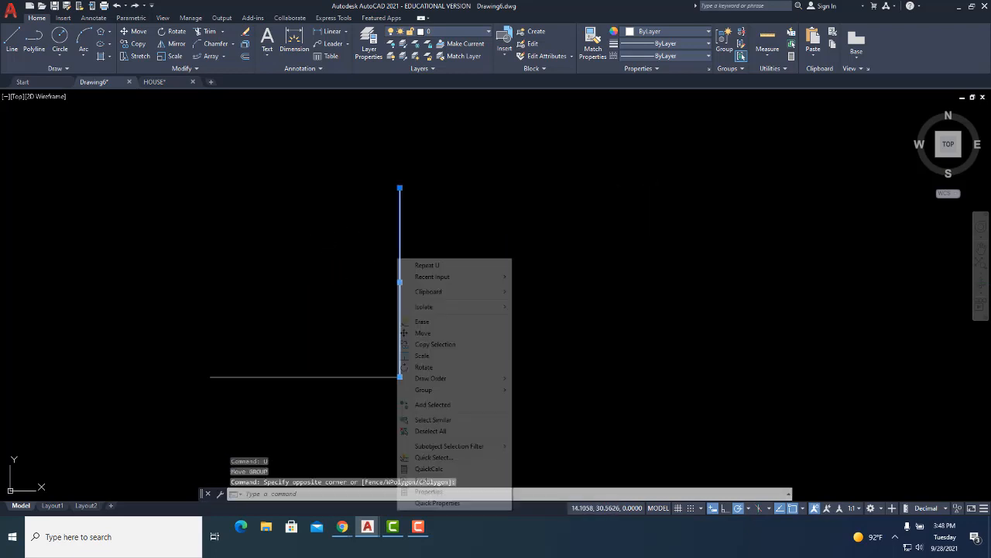
{"action": "left_click", "coordinate": [434, 320]}
{"action": "type", "text": "u"}
{"action": "key", "text": "Return"}
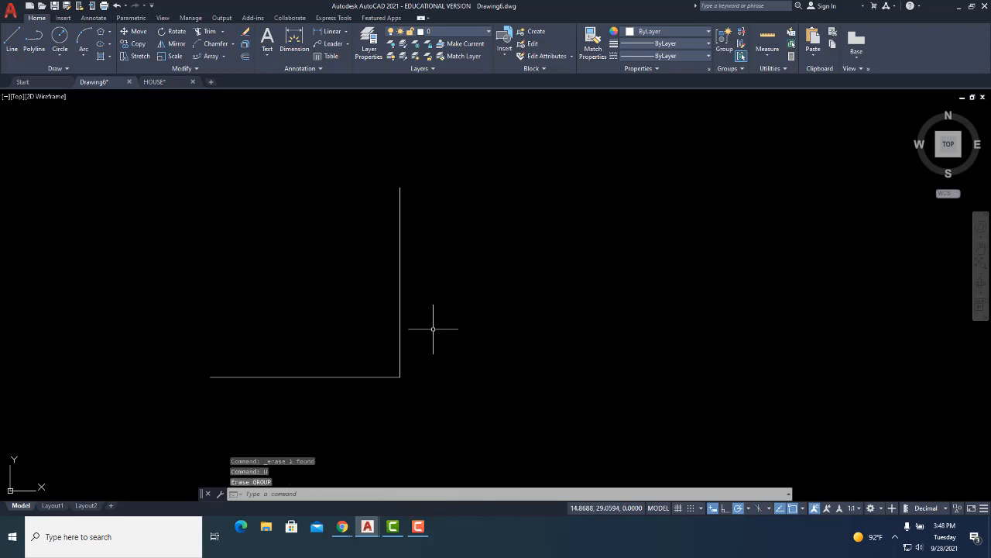
- Copy the vertical line from its upper endpoint to three places on its right, the farthest about 4.6 units away
{"action": "left_click", "coordinate": [431, 328]}
{"action": "left_click", "coordinate": [317, 259]}
{"action": "right_click", "coordinate": [398, 230]}
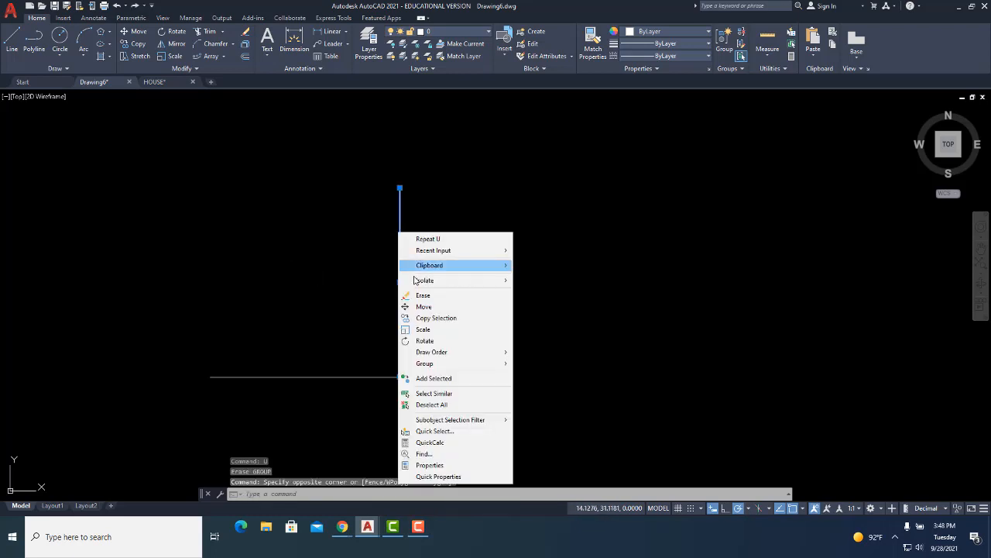
{"action": "left_click", "coordinate": [438, 320]}
{"action": "left_click", "coordinate": [400, 188]}
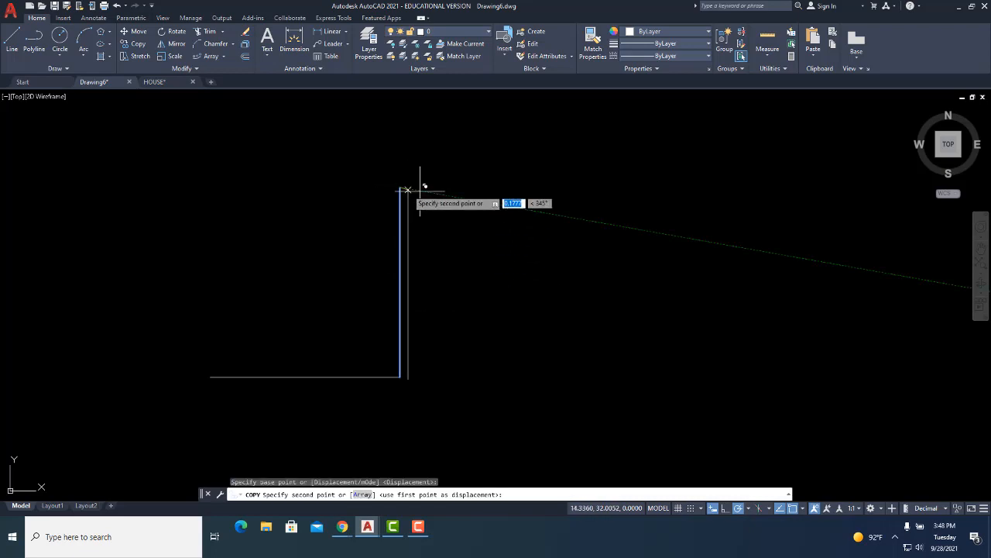
{"action": "left_click", "coordinate": [476, 187]}
{"action": "left_click", "coordinate": [552, 187]}
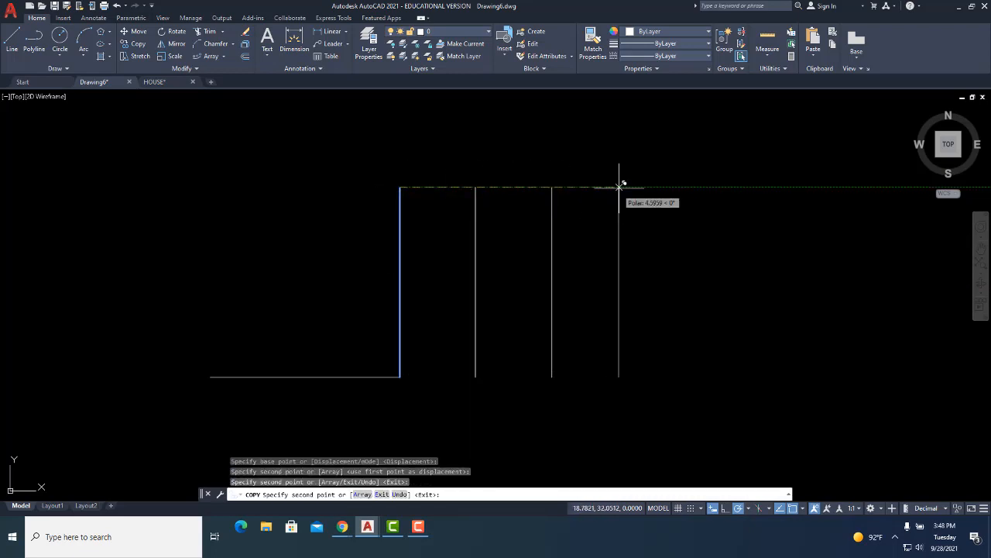
{"action": "left_click", "coordinate": [621, 186]}
{"action": "key", "text": "Escape"}
- Erase the three copied vertical lines
{"action": "left_click", "coordinate": [670, 281]}
{"action": "left_click", "coordinate": [450, 227]}
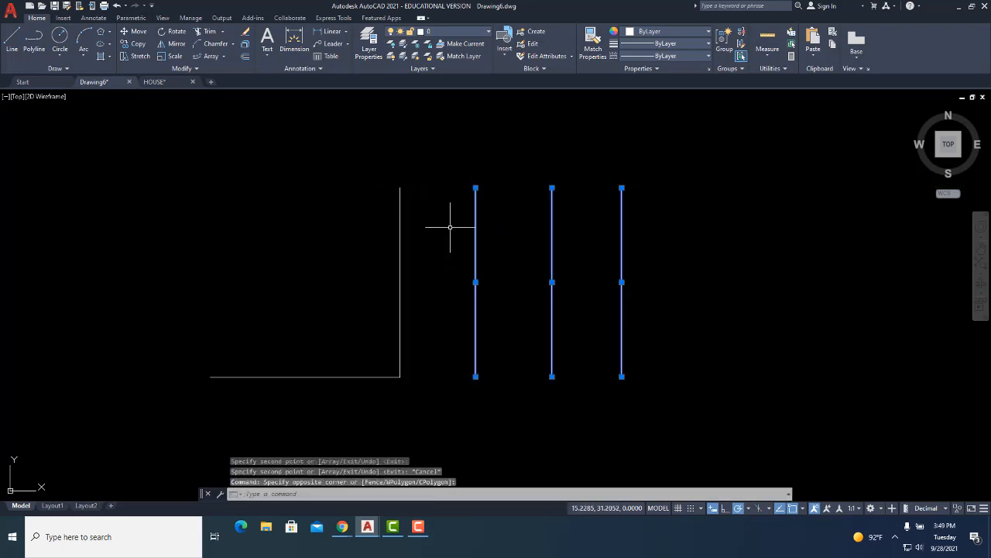
{"action": "type", "text": "e"}
{"action": "key", "text": "Return"}
- Examine the shortcut-menu options available for the selected vertical line, and dismiss them
{"action": "left_click", "coordinate": [523, 284]}
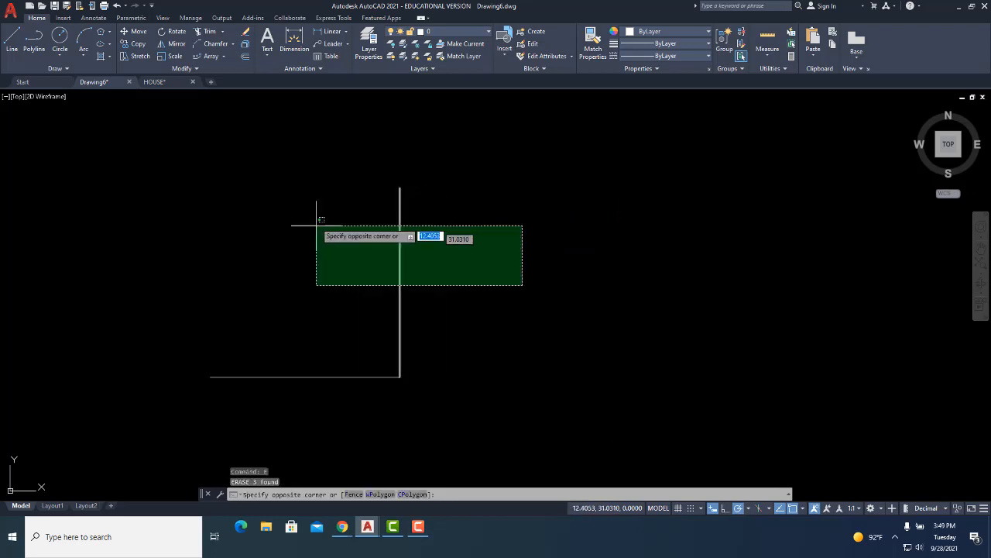
{"action": "left_click", "coordinate": [340, 172]}
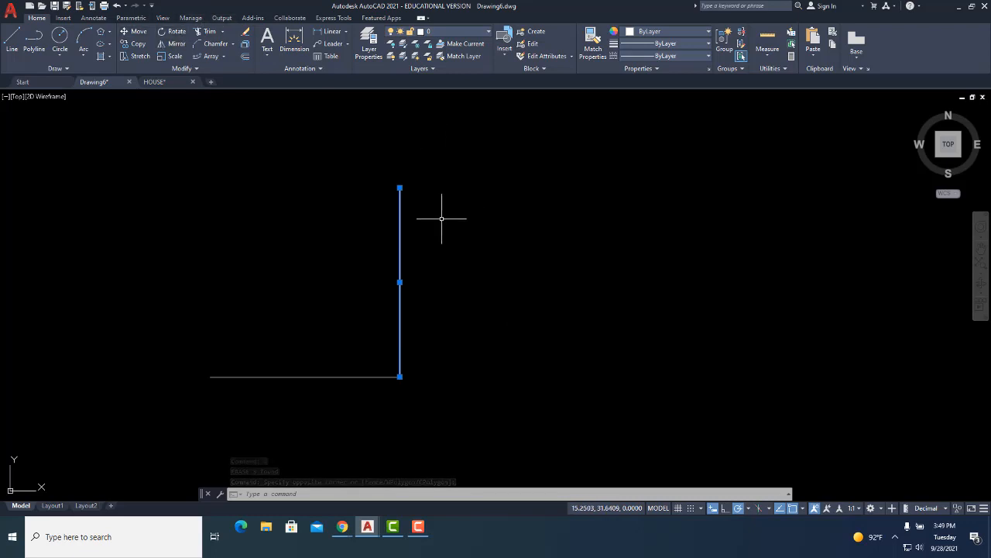
{"action": "right_click", "coordinate": [399, 229]}
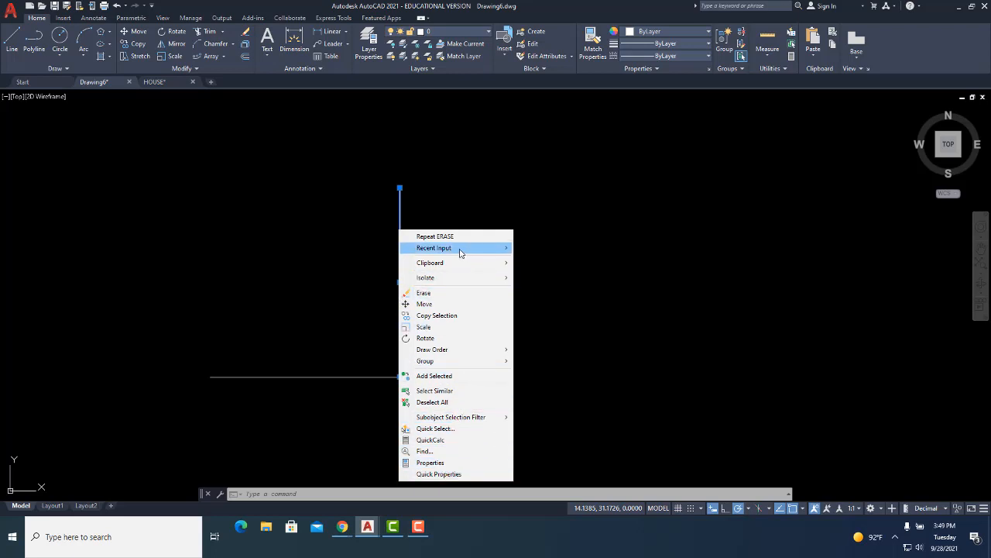
{"action": "mouse_move", "coordinate": [460, 249]}
{"action": "left_click", "coordinate": [349, 255]}
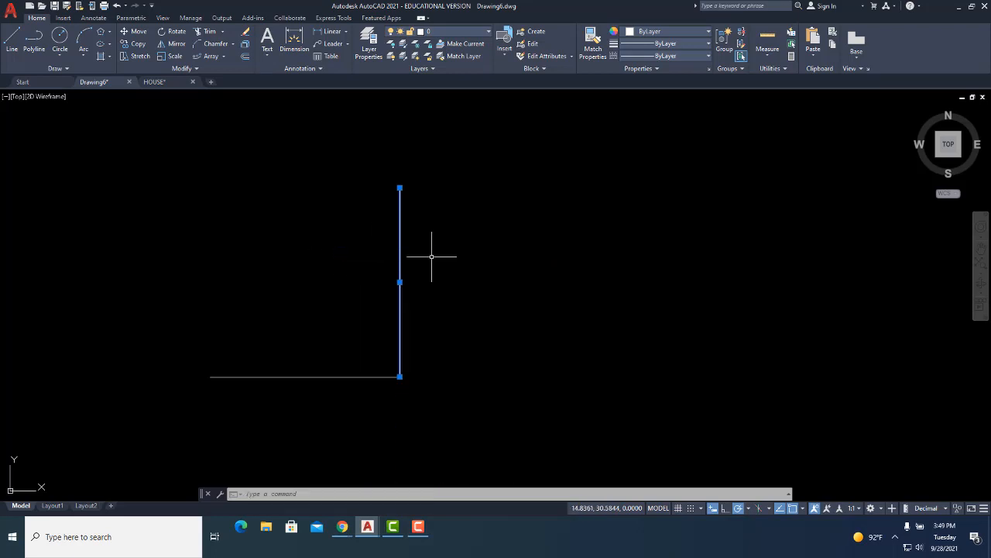
- Look briefly at the HOUSE drawing and return to Drawing6
{"action": "left_click", "coordinate": [159, 82]}
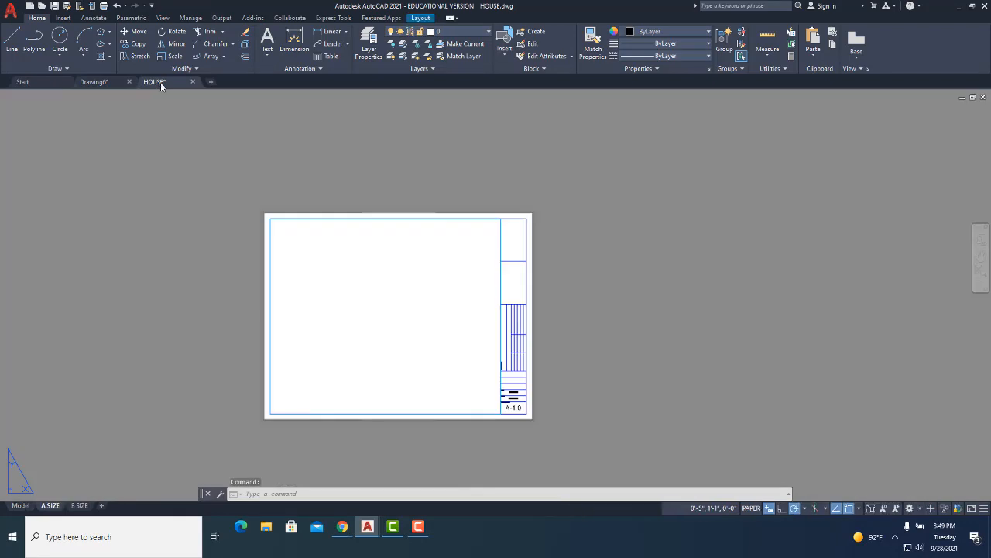
{"action": "left_click", "coordinate": [94, 80]}
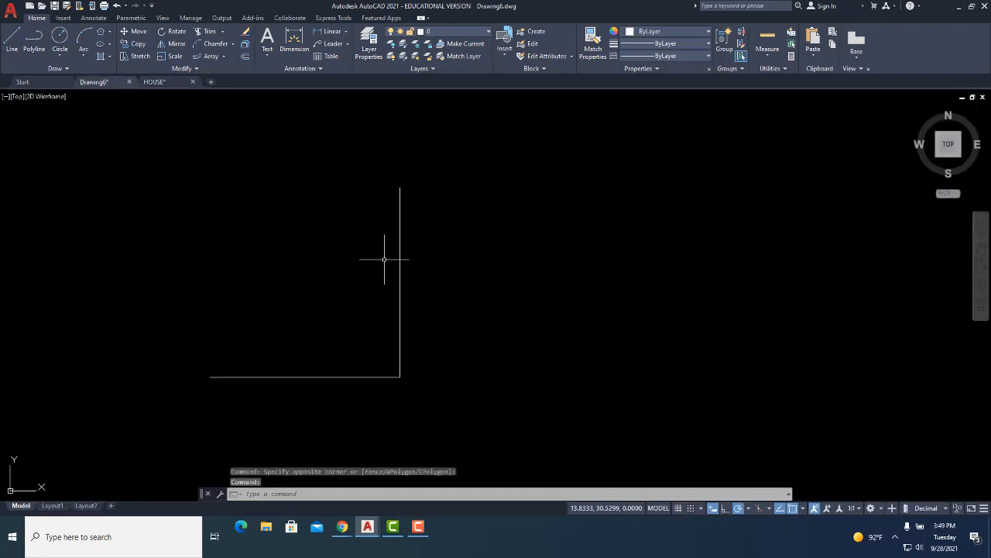
- Select the horizontal and vertical lines one after the other as separate objects, and clear the selection
{"action": "middle_click_drag", "start_coordinate": [384, 260], "coordinate": [206, 248]}
{"action": "scroll", "coordinate": [209, 250], "scroll_direction": "down", "scroll_amount": 4}
{"action": "key", "text": "Escape"}
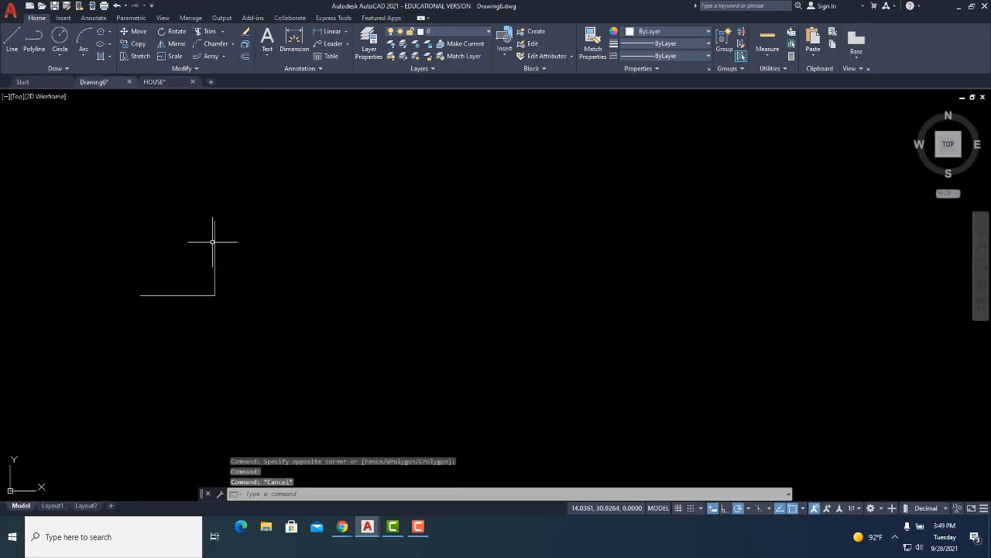
{"action": "left_click", "coordinate": [206, 302]}
{"action": "left_click", "coordinate": [189, 261]}
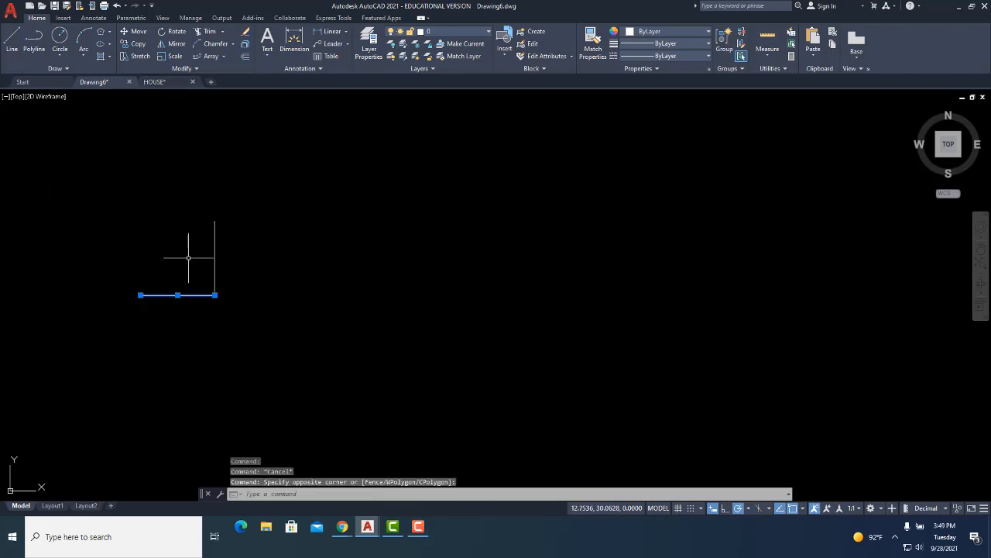
{"action": "left_click", "coordinate": [221, 252]}
{"action": "left_click", "coordinate": [188, 243]}
{"action": "key", "text": "Escape"}
- Draw an L-shaped polyline beside the two lines, with a 4-unit horizontal segment and a 4-unit vertical segment going up
{"action": "left_click", "coordinate": [44, 45]}
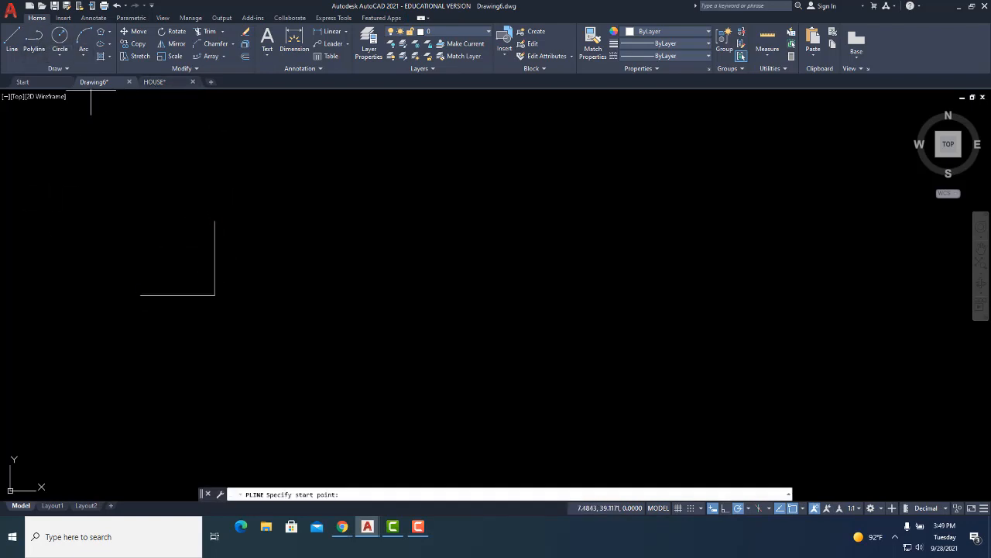
{"action": "left_click", "coordinate": [241, 295]}
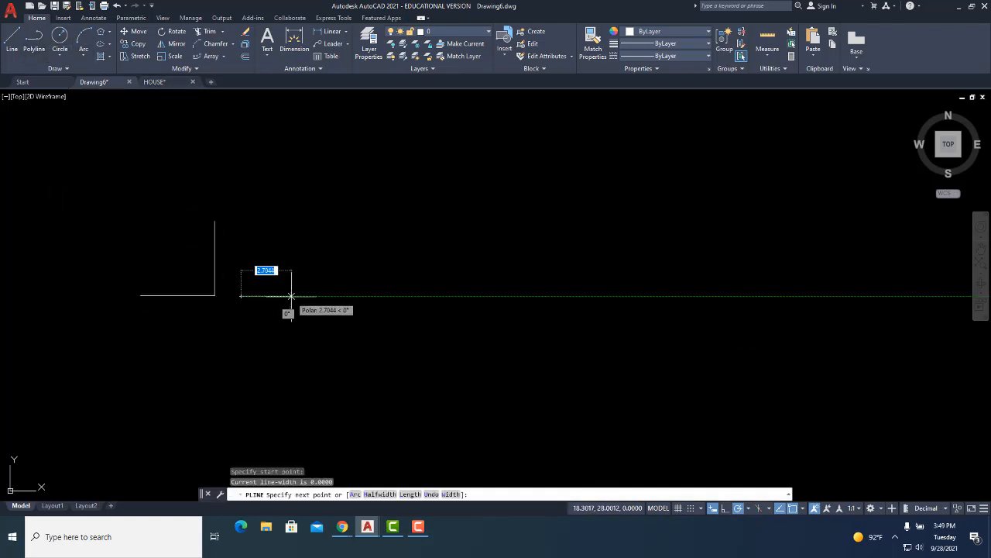
{"action": "type", "text": "4"}
{"action": "key", "text": "Return"}
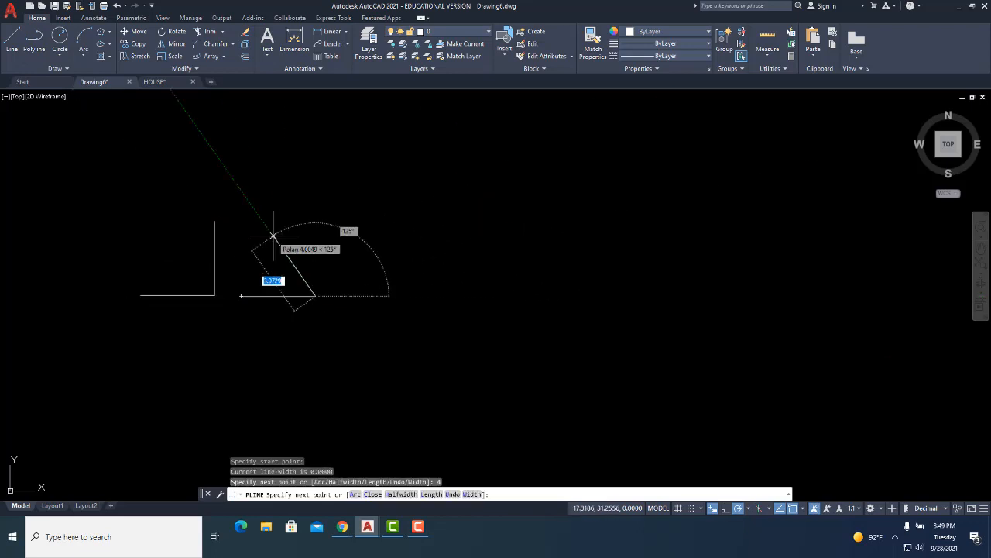
{"action": "type", "text": "4"}
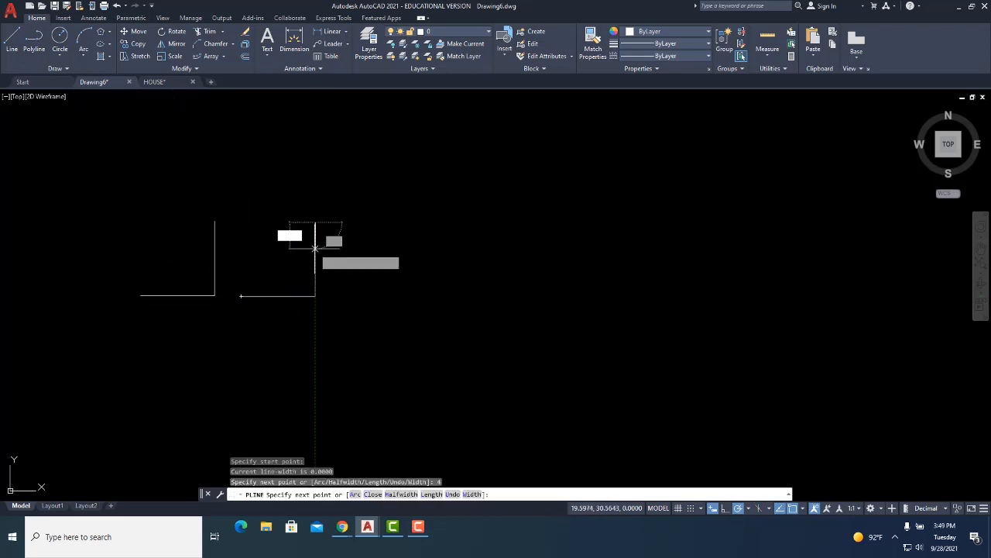
{"action": "key", "text": "Return"}
{"action": "key", "text": "Escape"}
- Draw a circle to the right of the L-shaped polyline
{"action": "left_click", "coordinate": [59, 35]}
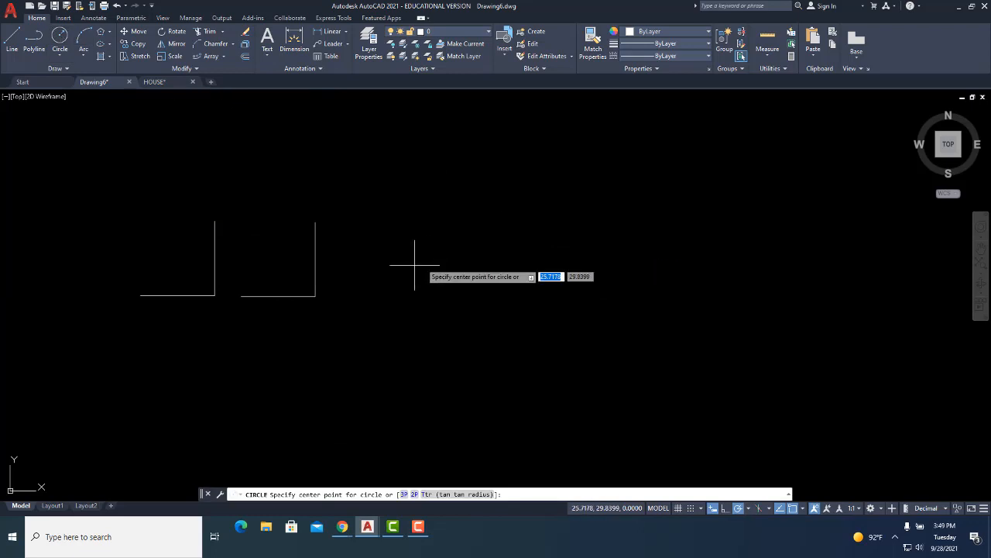
{"action": "left_click", "coordinate": [399, 277]}
{"action": "left_click", "coordinate": [411, 235]}
{"action": "key", "text": "Escape"}
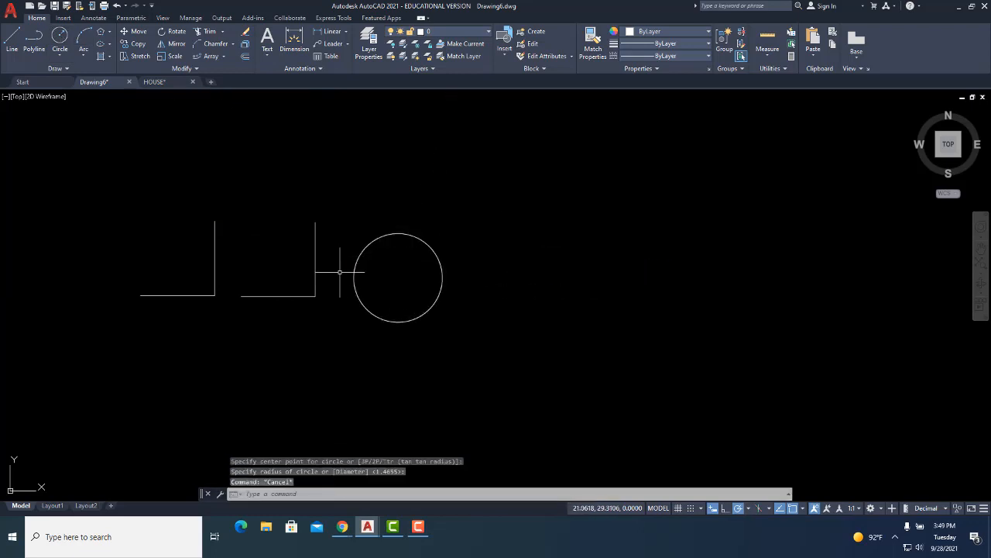
- Use Add Selected on the original vertical line to draw a horizontal and a vertical line above the existing shapes
{"action": "left_click", "coordinate": [214, 261]}
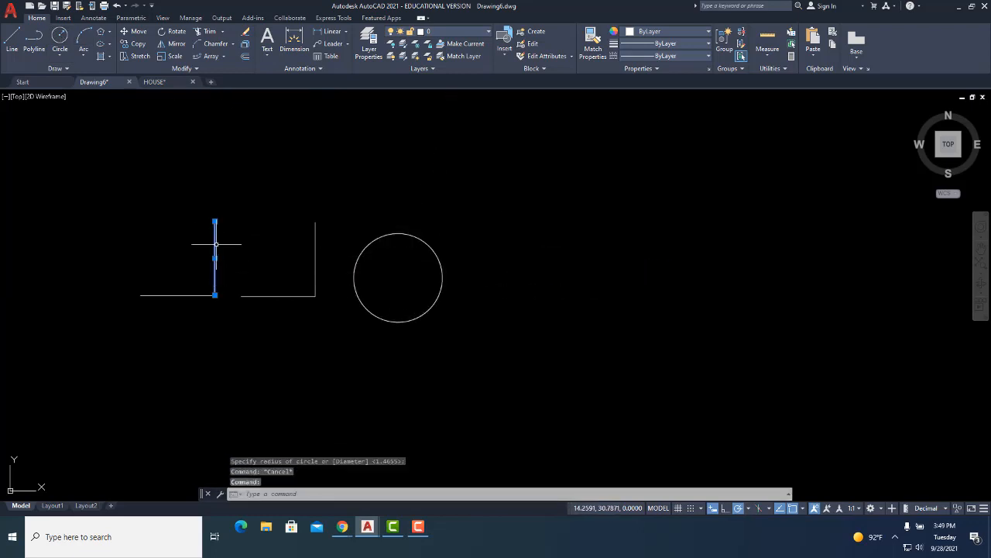
{"action": "right_click", "coordinate": [215, 245]}
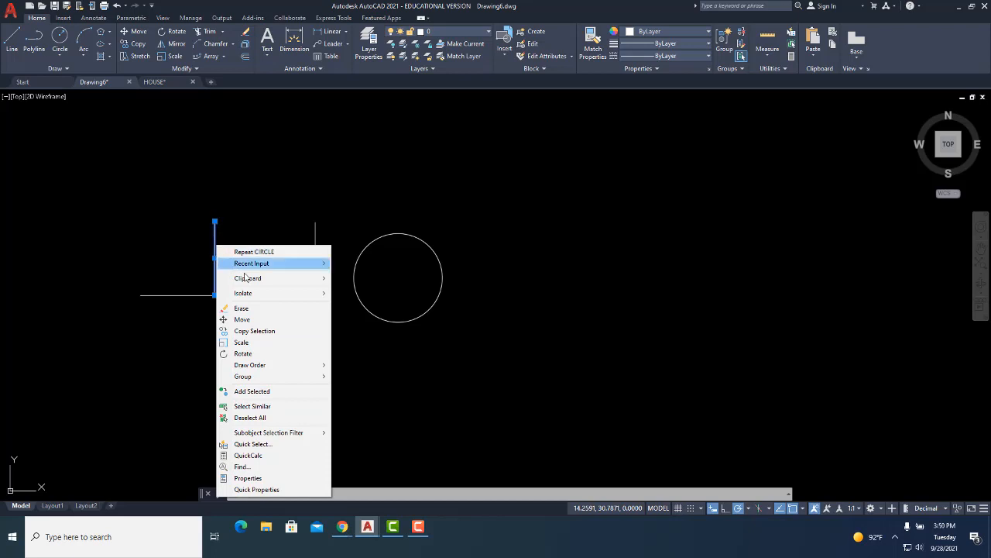
{"action": "left_click", "coordinate": [252, 393]}
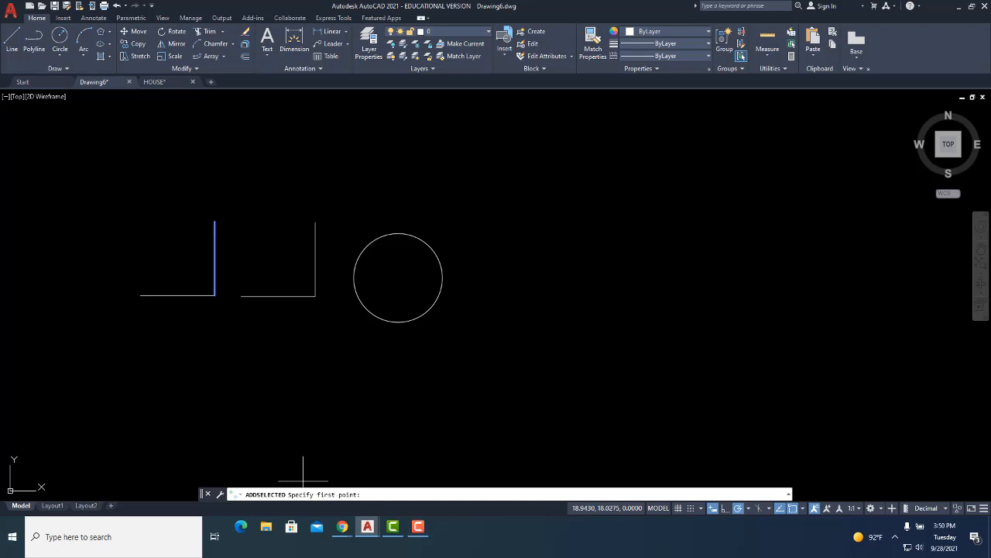
{"action": "middle_click_drag", "start_coordinate": [238, 233], "coordinate": [275, 308]}
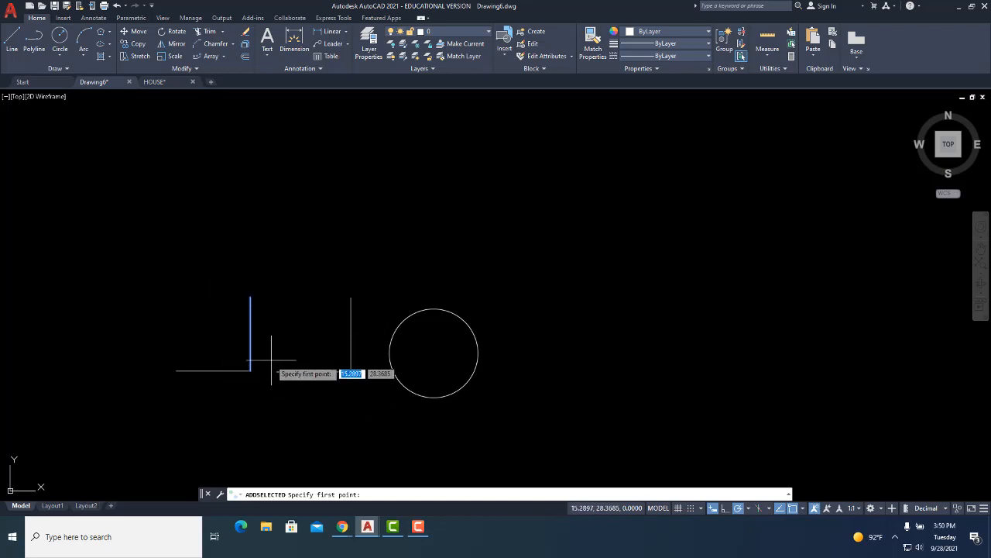
{"action": "left_click", "coordinate": [209, 238]}
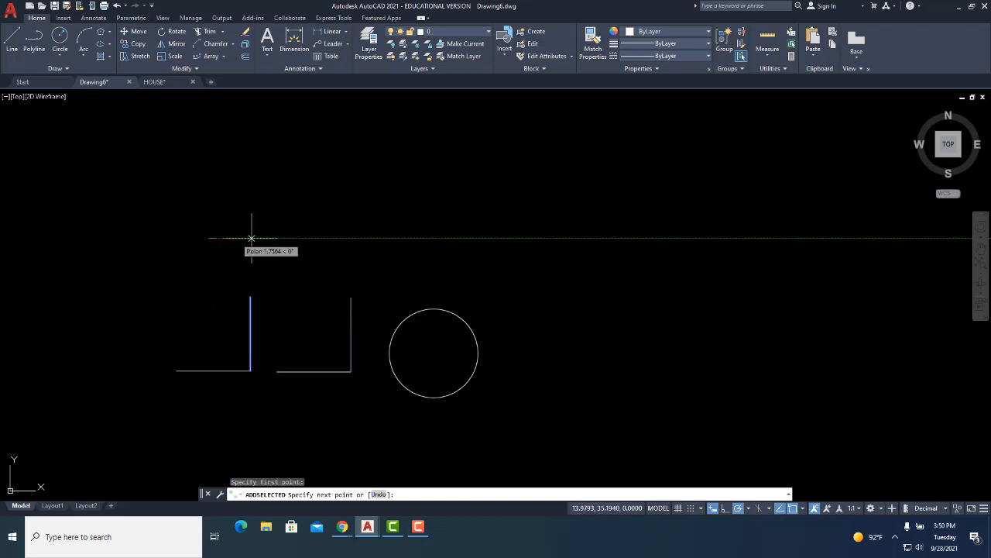
{"action": "left_click", "coordinate": [283, 238]}
{"action": "left_click", "coordinate": [284, 156]}
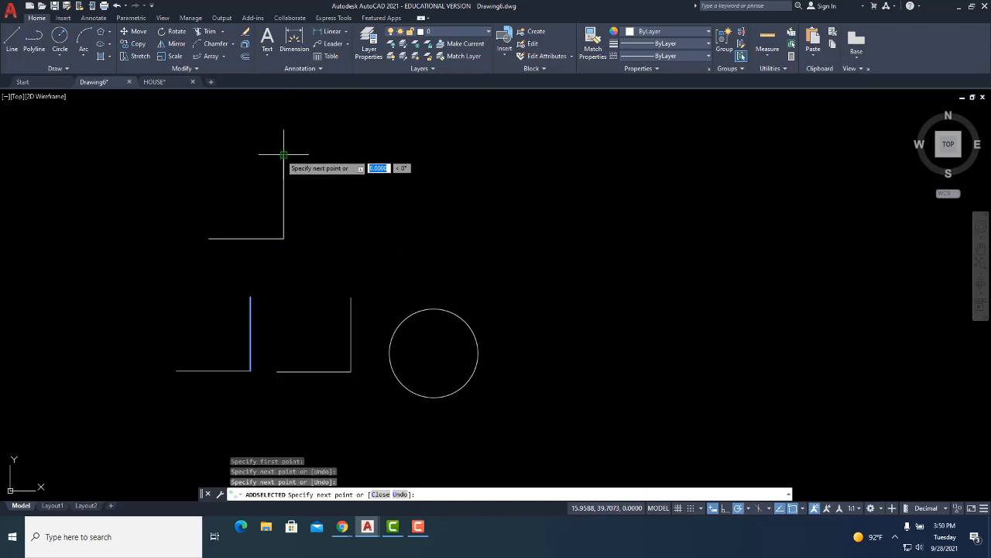
{"action": "key", "text": "Return"}
- Check by selecting them that the new lines and the original vertical line are separate objects, and clear the selection
{"action": "left_click", "coordinate": [297, 177]}
{"action": "left_click", "coordinate": [266, 193]}
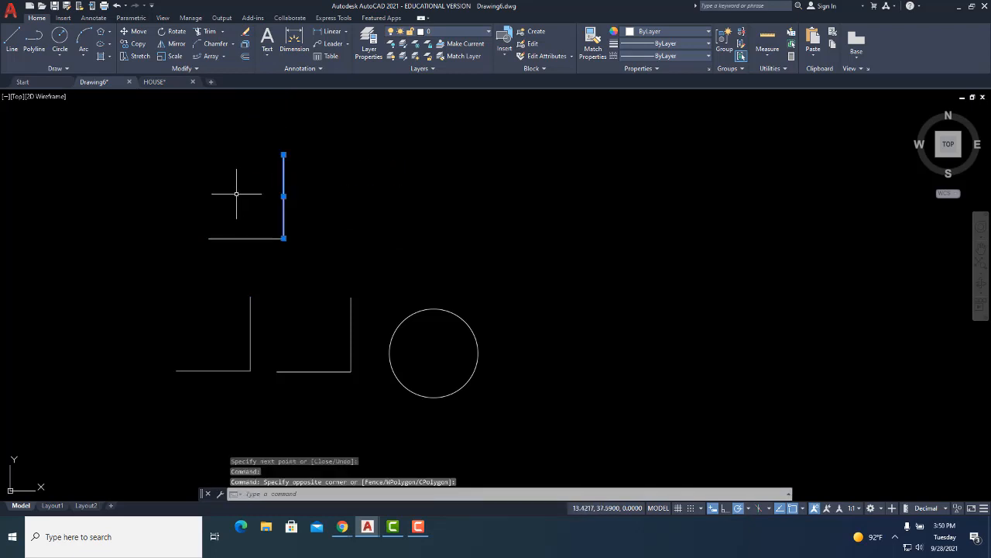
{"action": "left_click", "coordinate": [235, 194]}
{"action": "left_click", "coordinate": [213, 270]}
{"action": "key", "text": "Escape"}
{"action": "left_click", "coordinate": [270, 347]}
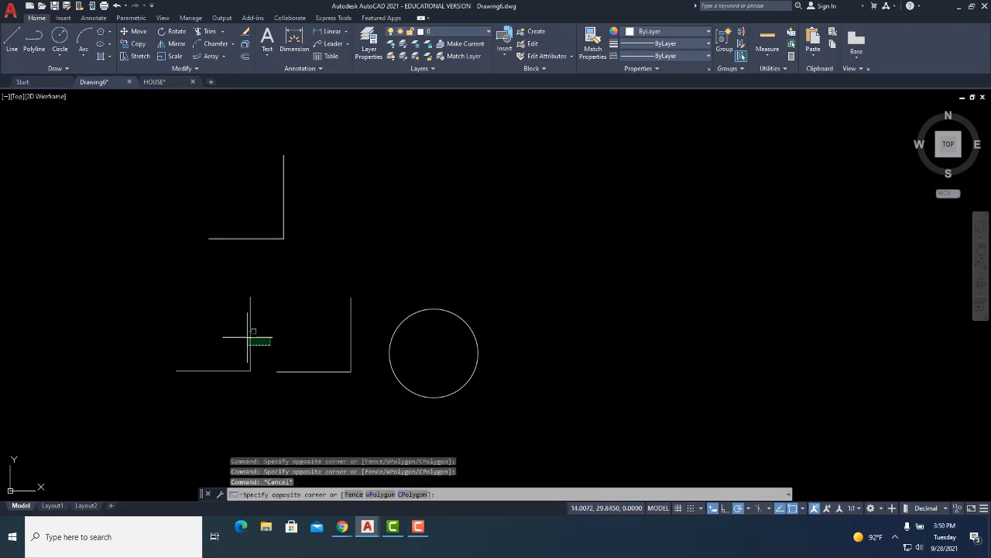
{"action": "left_click", "coordinate": [245, 333]}
{"action": "key", "text": "Escape"}
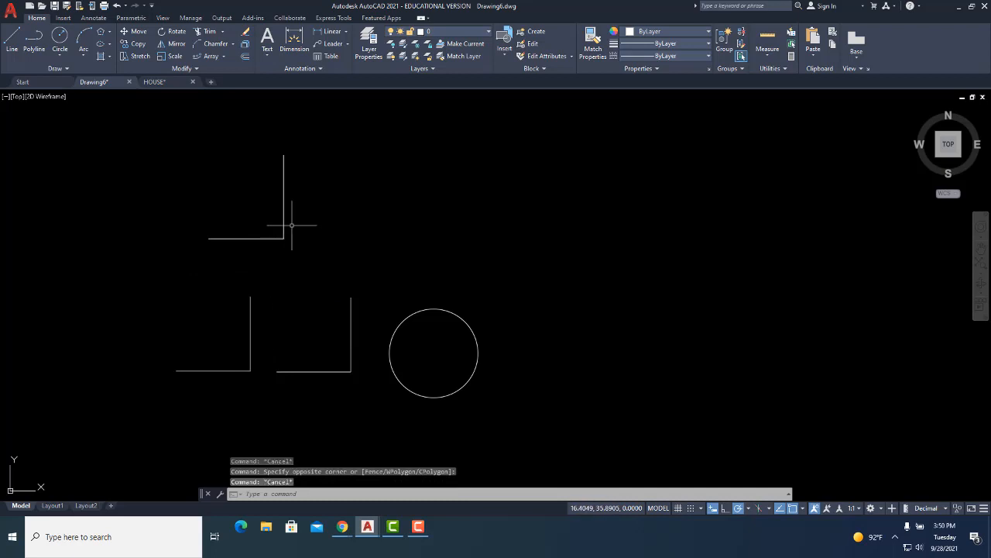
- Check by selecting them that the original vertical line and the two lines drawn above it are individual objects, and clear the selection
{"action": "left_click", "coordinate": [250, 319]}
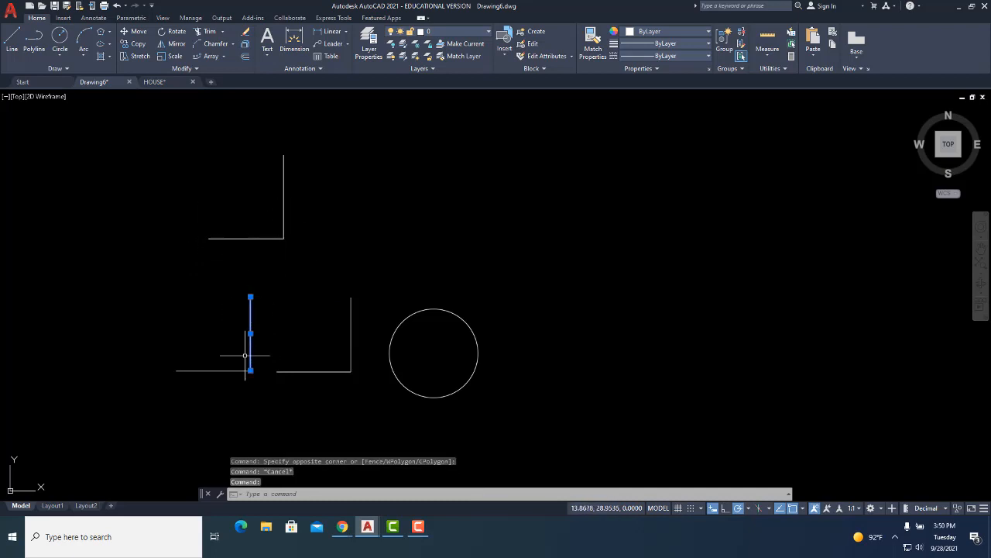
{"action": "key", "text": "Escape"}
{"action": "left_click", "coordinate": [278, 238]}
{"action": "left_click", "coordinate": [283, 221]}
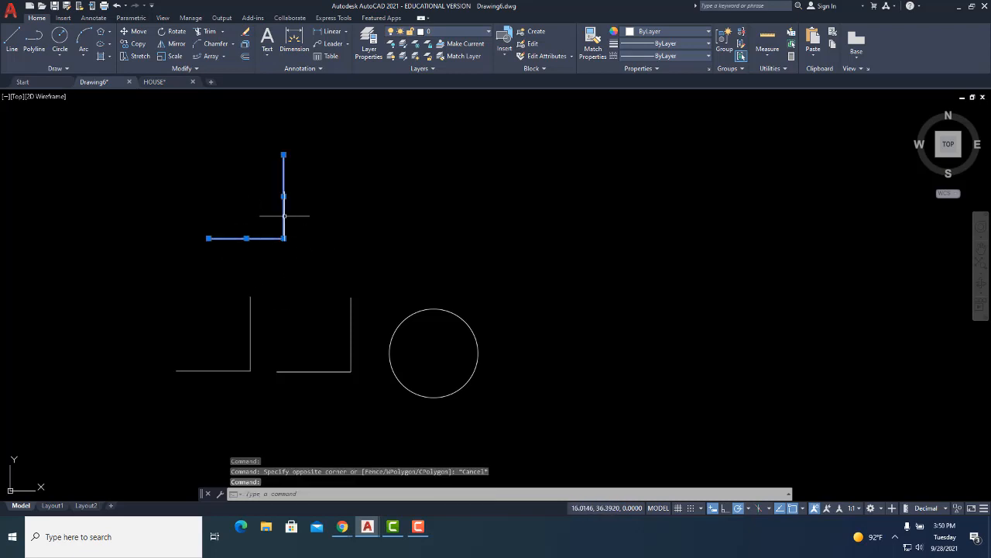
{"action": "key", "text": "Escape"}
- Use Add Selected on the L-shaped polyline to draw another L above it, with a horizontal segment about 4.3 units long, and check it by selecting it
{"action": "left_click", "coordinate": [350, 325]}
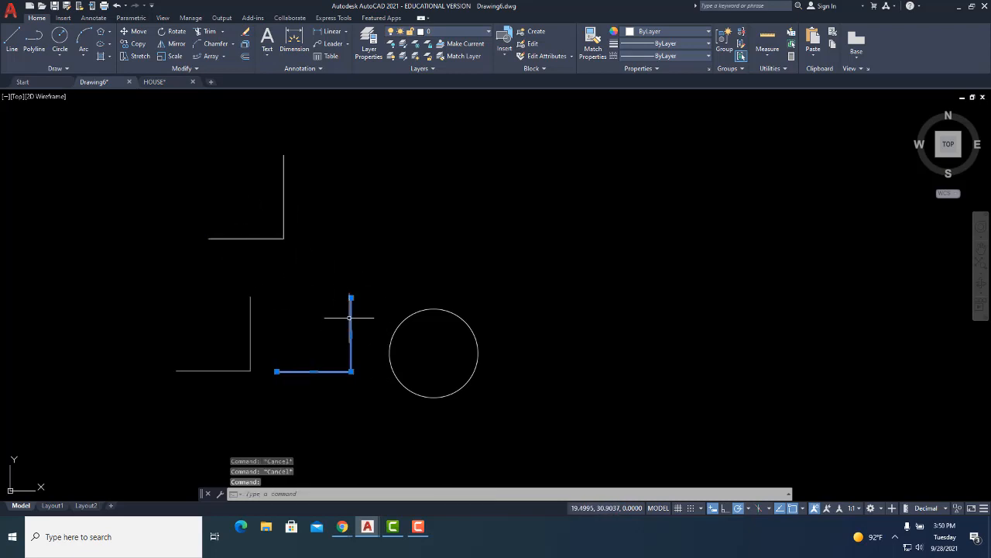
{"action": "right_click", "coordinate": [349, 318]}
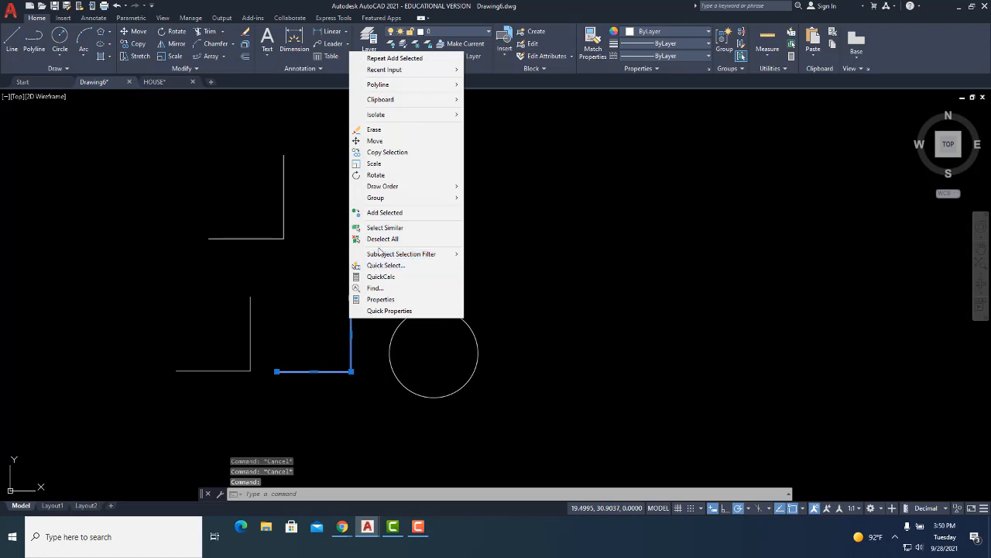
{"action": "left_click", "coordinate": [384, 212]}
{"action": "left_click", "coordinate": [327, 234]}
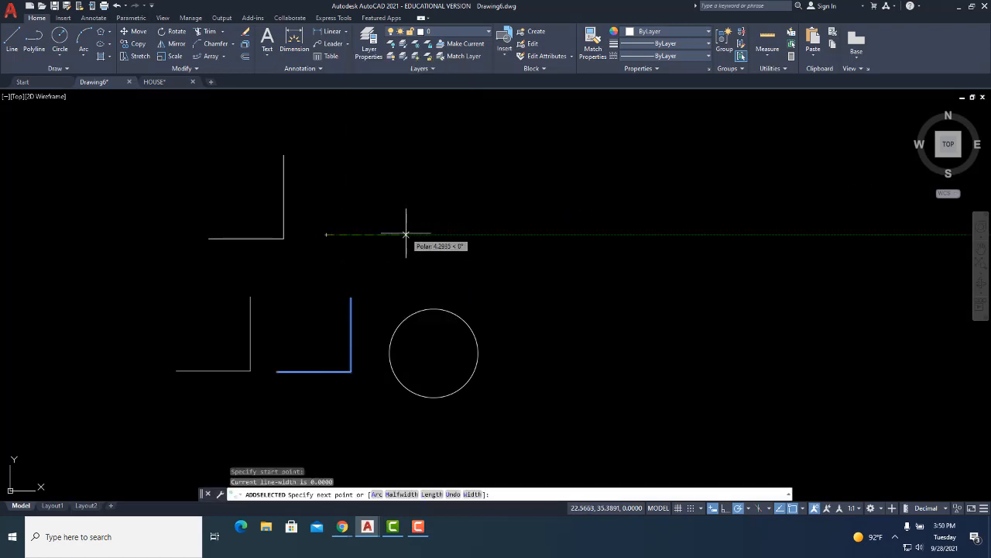
{"action": "left_click", "coordinate": [406, 233]}
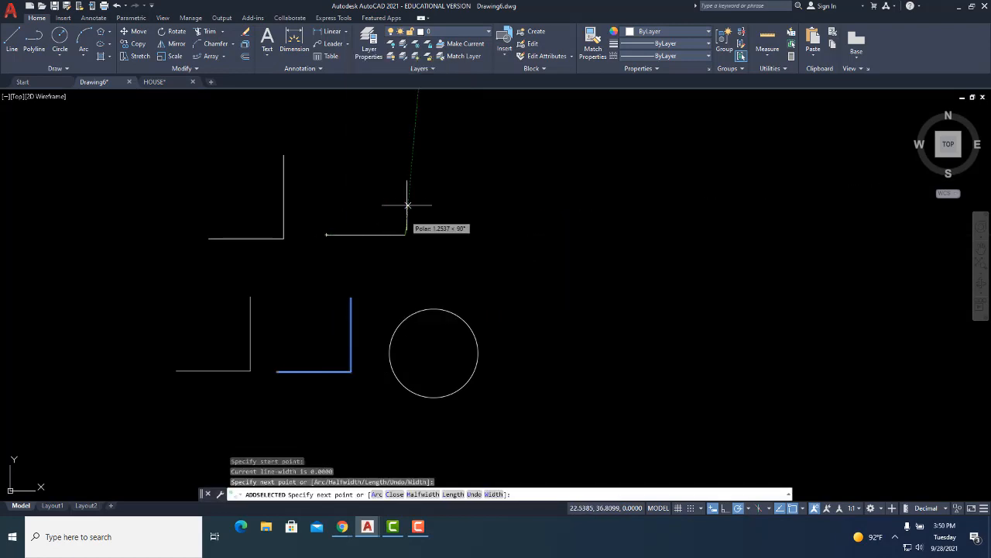
{"action": "left_click", "coordinate": [406, 157]}
{"action": "key", "text": "Escape"}
{"action": "left_click", "coordinate": [430, 207]}
{"action": "left_click", "coordinate": [387, 209]}
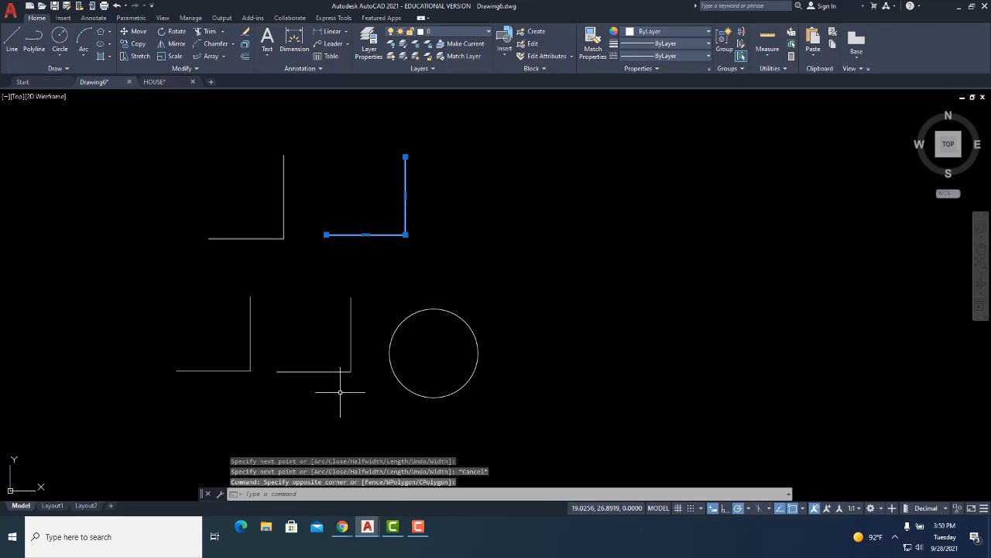
{"action": "key", "text": "Escape"}
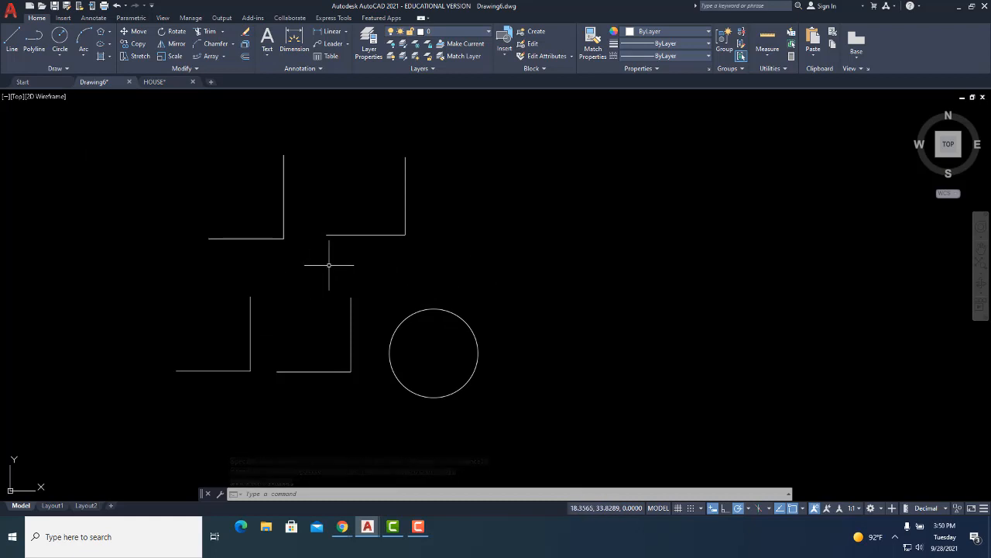
- Use Add Selected on the circle to draw a slightly larger circle up and to the right of it
{"action": "left_click", "coordinate": [443, 312]}
{"action": "left_click", "coordinate": [396, 339]}
{"action": "key", "text": "Escape"}
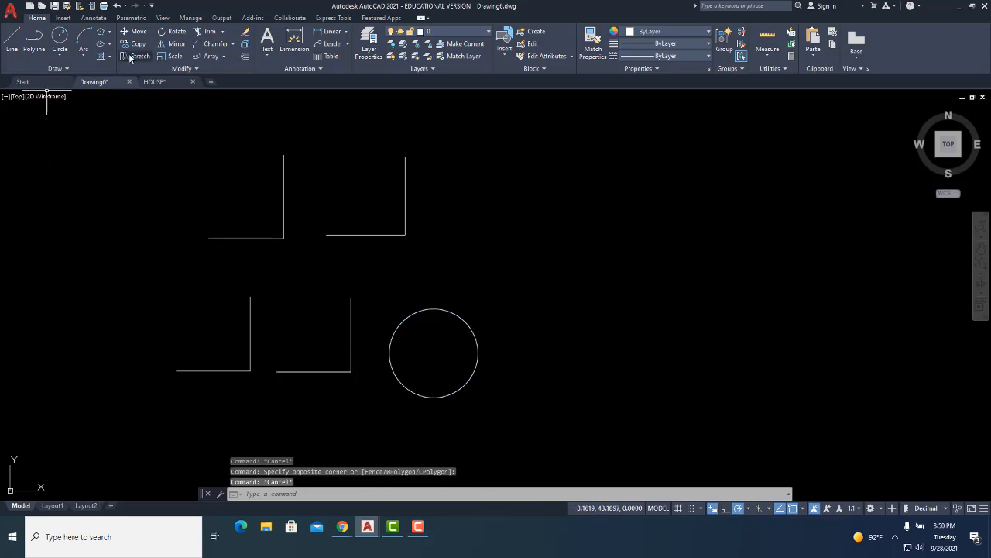
{"action": "left_click", "coordinate": [458, 316]}
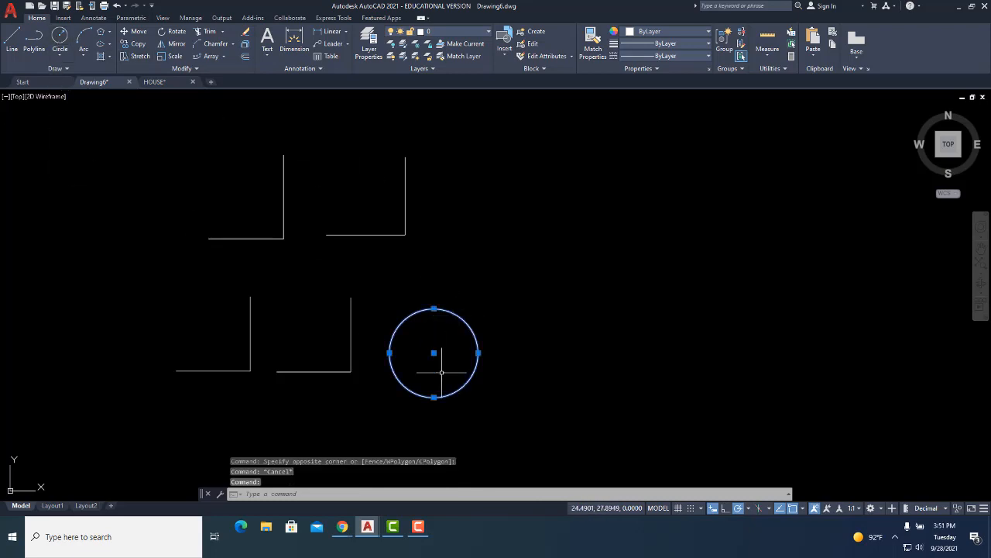
{"action": "right_click", "coordinate": [458, 340]}
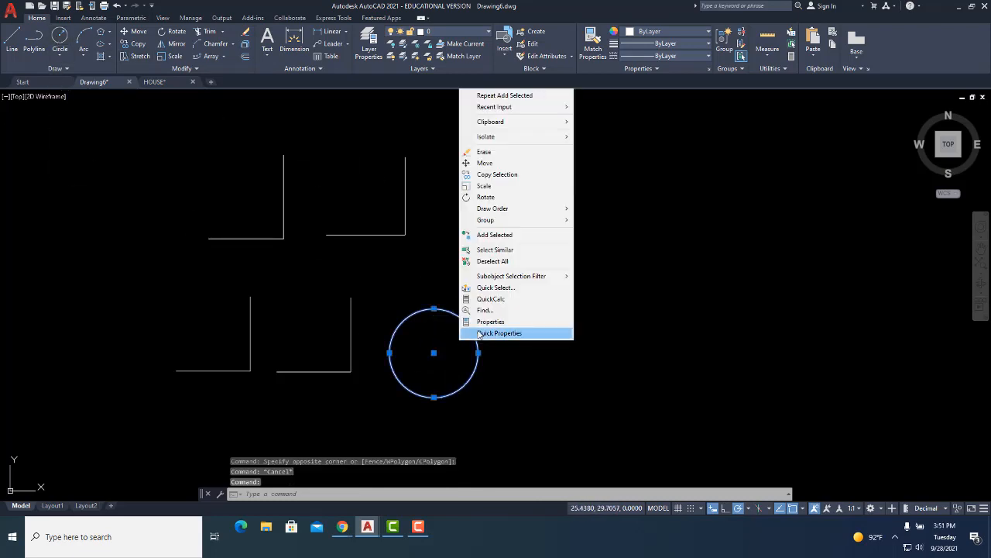
{"action": "left_click", "coordinate": [498, 234]}
{"action": "left_click", "coordinate": [542, 268]}
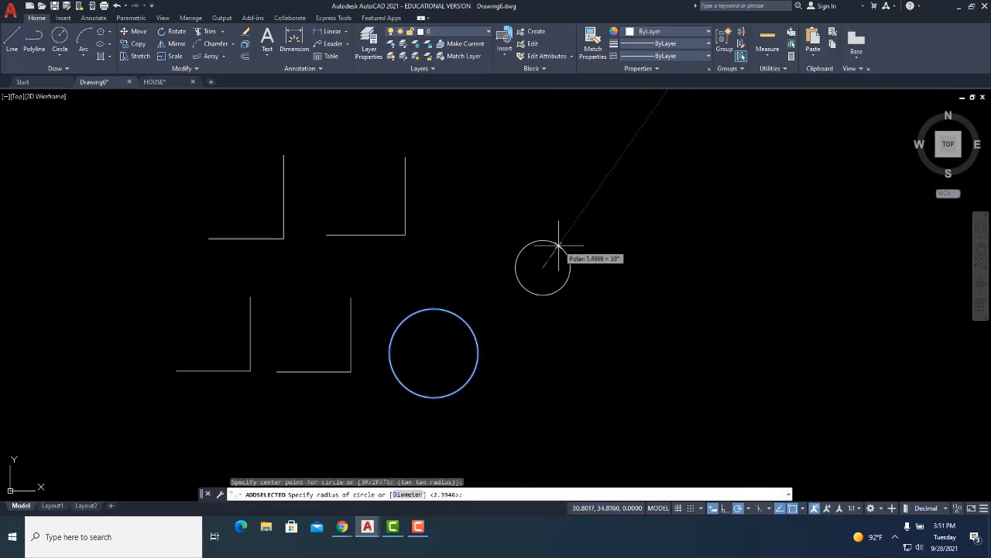
{"action": "left_click", "coordinate": [568, 225]}
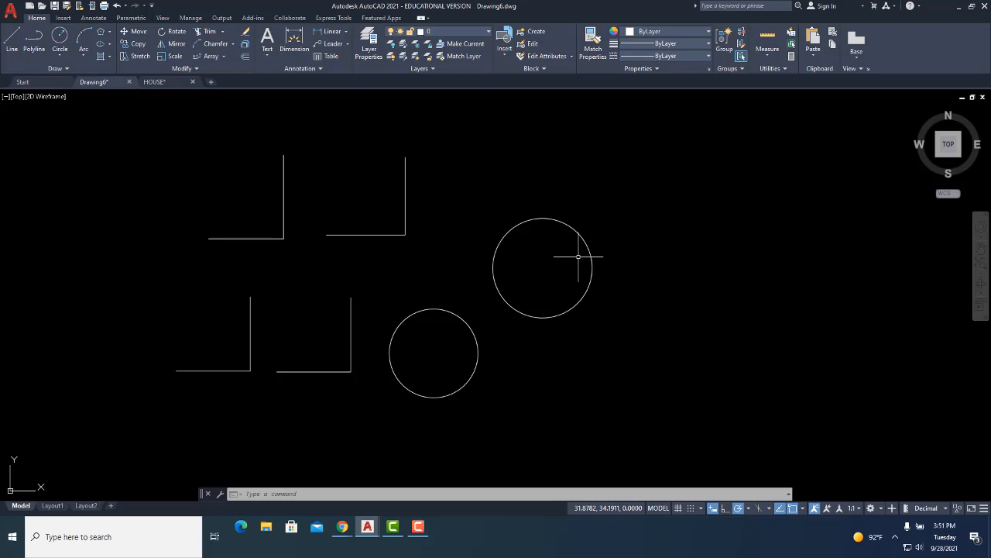
- Select the new circle, review the Add Selected option among its shortcut commands, and dismiss them
{"action": "left_click", "coordinate": [526, 261]}
{"action": "left_click", "coordinate": [462, 247]}
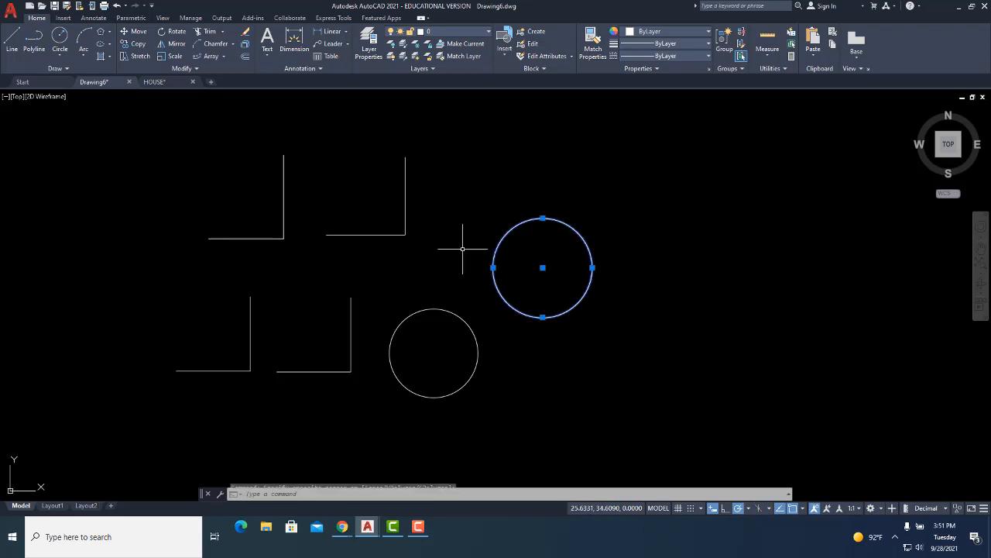
{"action": "right_click", "coordinate": [514, 233]}
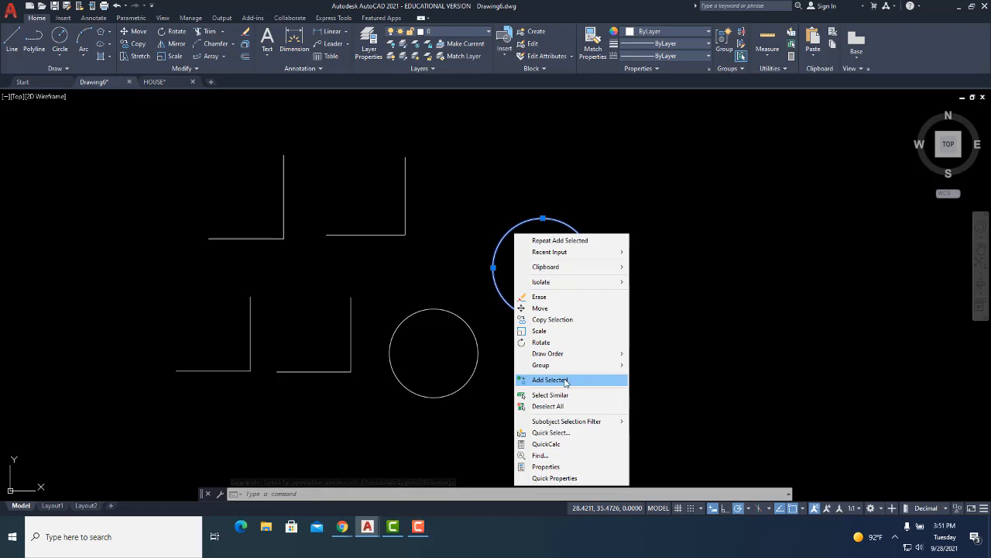
{"action": "key", "text": "Escape"}
- Select all the lines, polylines and circles in the drawing and erase them
{"action": "left_click", "coordinate": [708, 433]}
{"action": "left_click", "coordinate": [230, 158]}
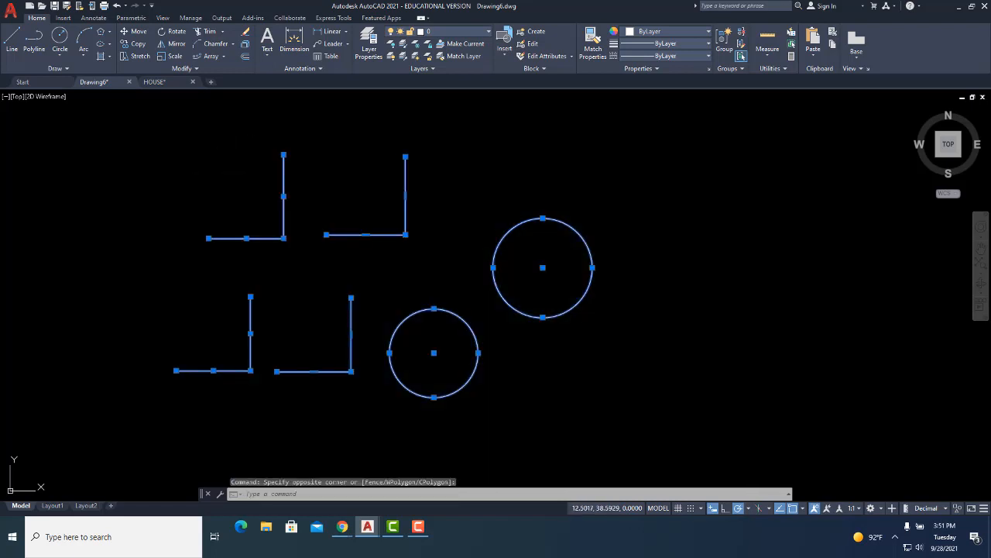
{"action": "key", "text": "Delete"}
- Switch to the HOUSE drawing and show the two-bedroom floor plan in its model space
{"action": "left_click", "coordinate": [154, 81]}
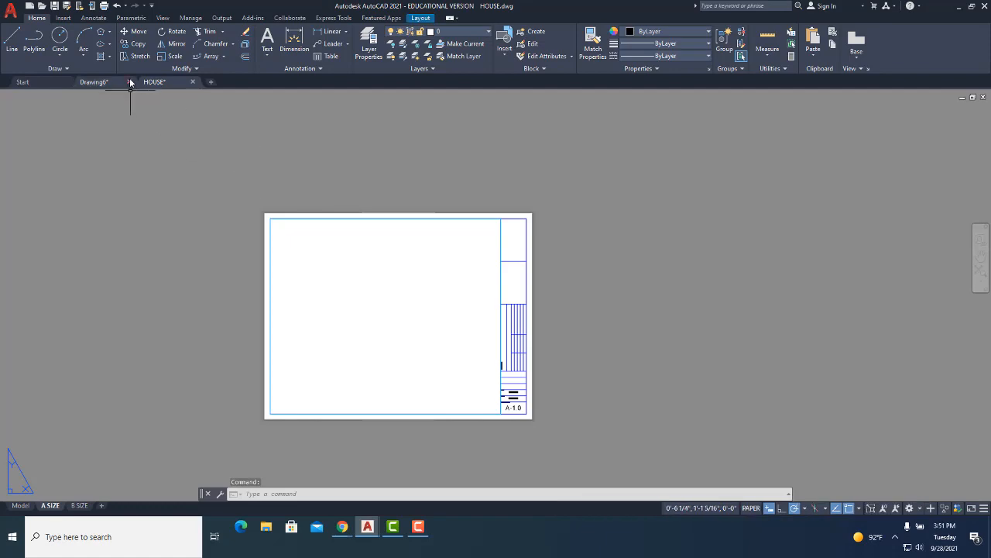
{"action": "left_click", "coordinate": [23, 508]}
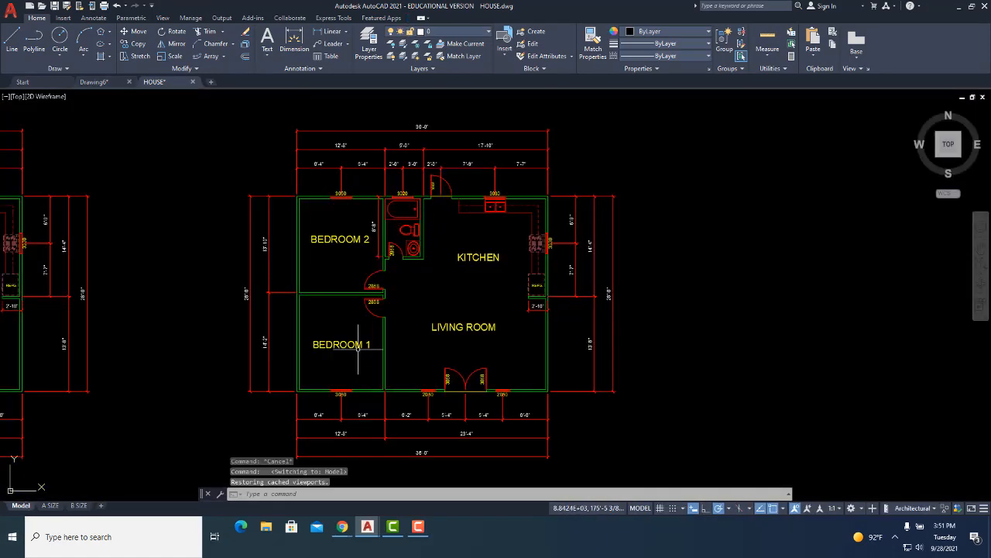
{"action": "scroll", "coordinate": [340, 339], "scroll_direction": "down", "scroll_amount": 2}
{"action": "scroll", "coordinate": [343, 337], "scroll_direction": "up", "scroll_amount": 4}
{"action": "middle_click_drag", "start_coordinate": [335, 313], "coordinate": [342, 360]}
{"action": "middle_click_drag", "start_coordinate": [379, 184], "coordinate": [349, 280]}
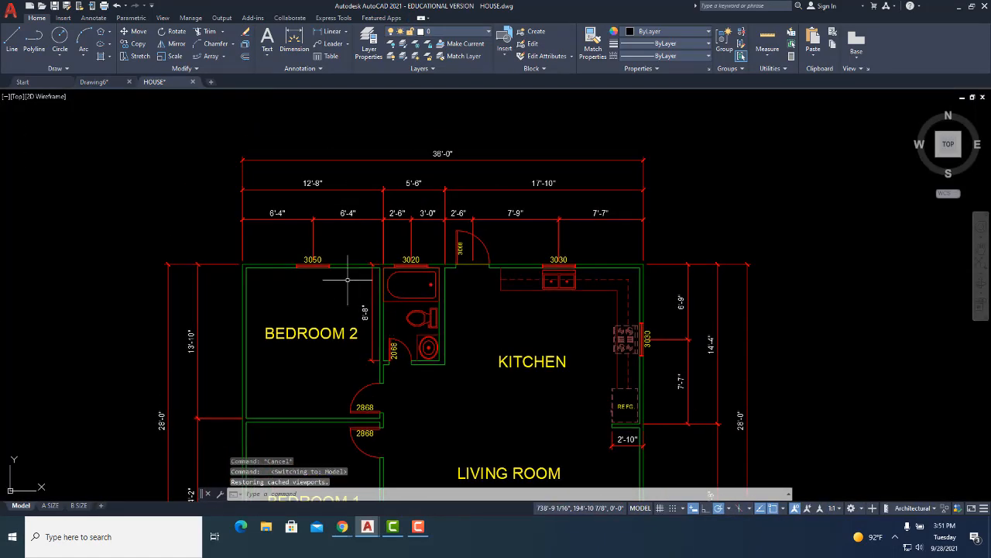
{"action": "middle_click_drag", "start_coordinate": [439, 304], "coordinate": [453, 260]}
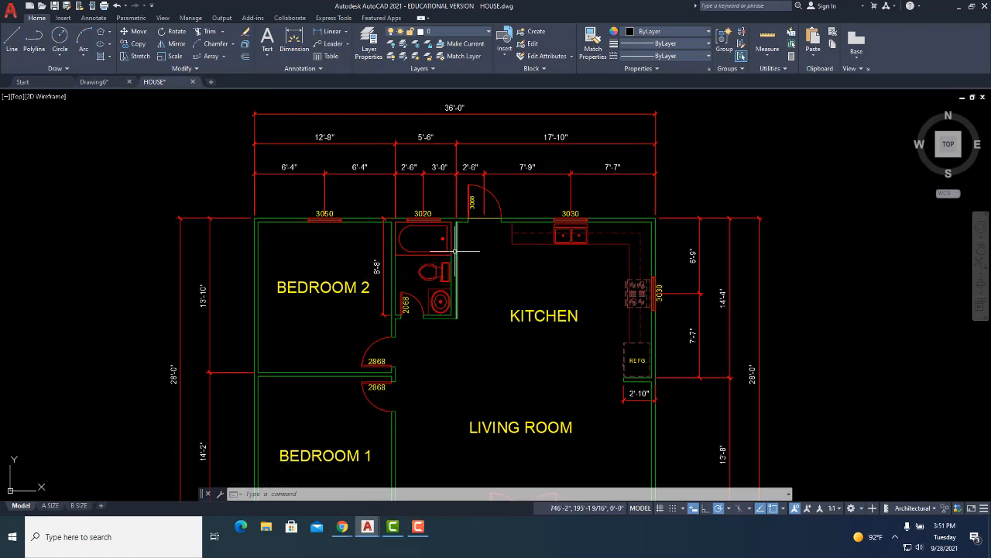
- Use Select Similar on the 3050 window tag above Bedroom 2 to select all matching tags
{"action": "scroll", "coordinate": [326, 223], "scroll_direction": "up", "scroll_amount": 6}
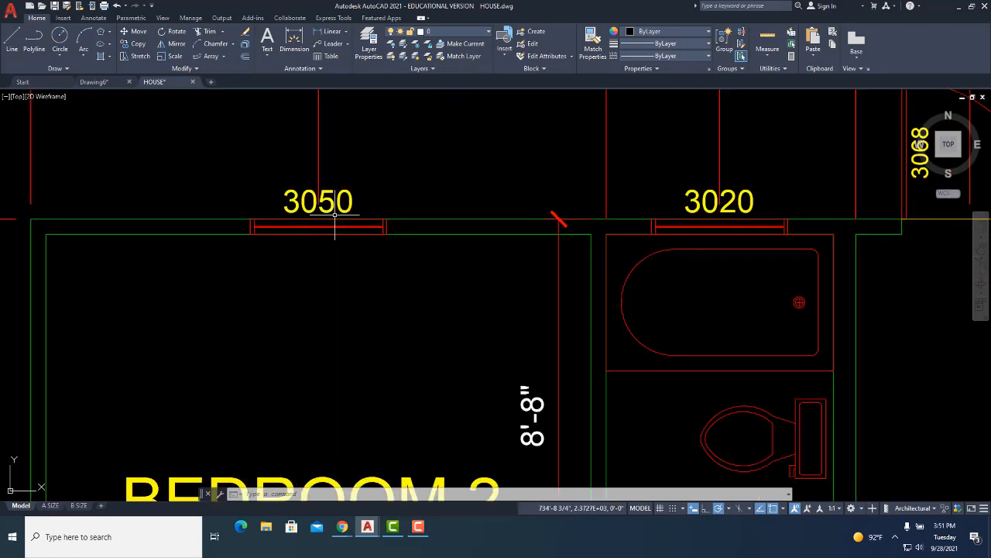
{"action": "left_click", "coordinate": [348, 207]}
{"action": "scroll", "coordinate": [348, 207], "scroll_direction": "down", "scroll_amount": 4}
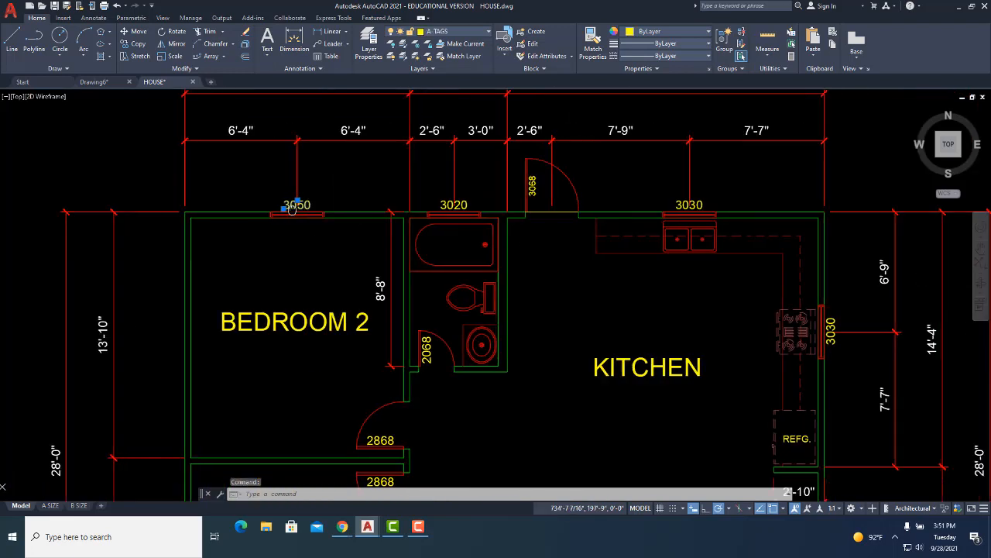
{"action": "middle_click_drag", "start_coordinate": [302, 204], "coordinate": [199, 204]}
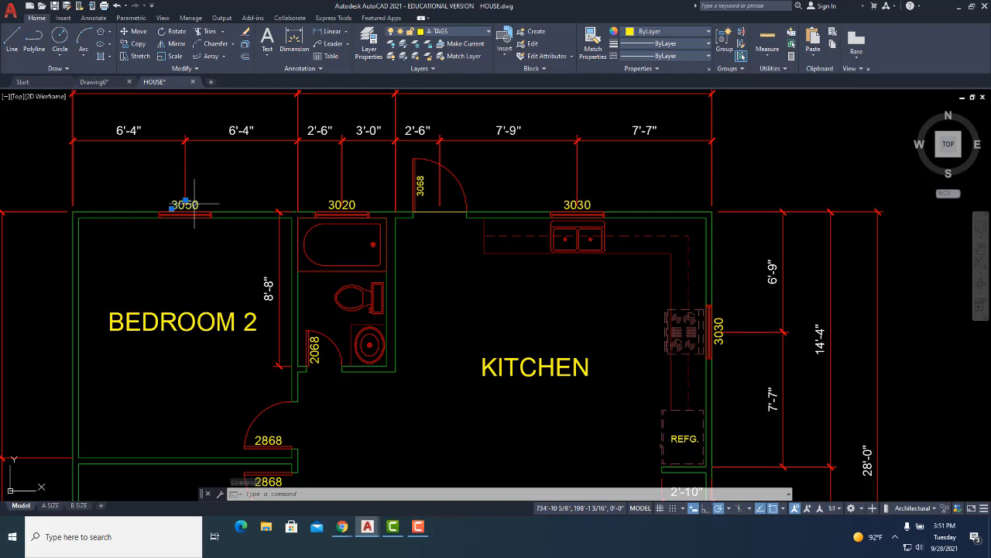
{"action": "right_click", "coordinate": [194, 204]}
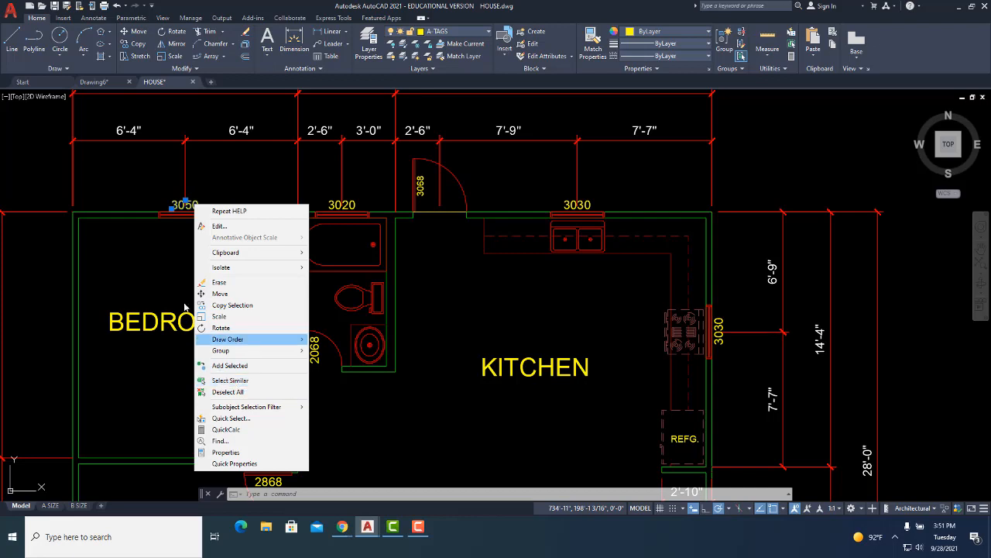
{"action": "left_click", "coordinate": [229, 381]}
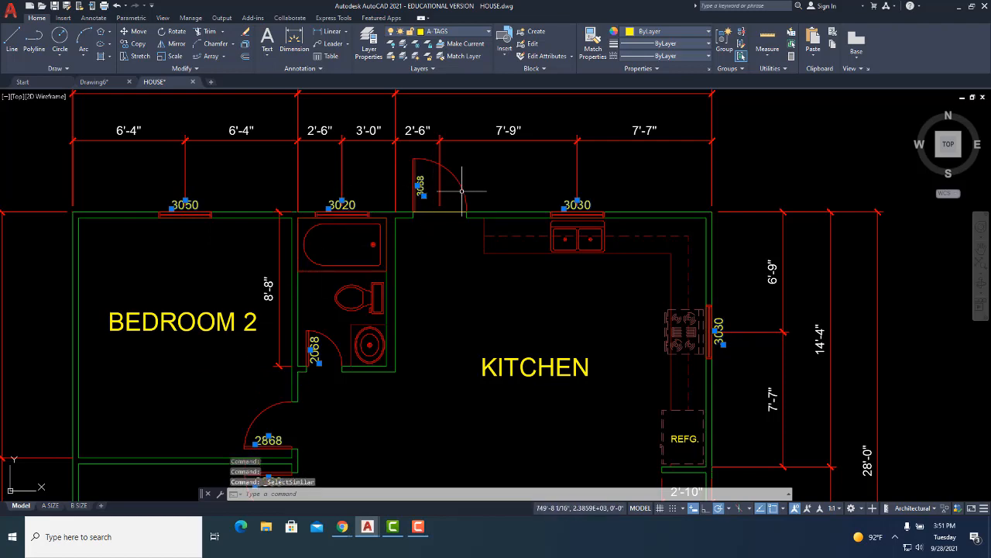
- Examine which door and window tags are selected across all the floor plans, and clear the selection
{"action": "scroll", "coordinate": [531, 328], "scroll_direction": "down", "scroll_amount": 8}
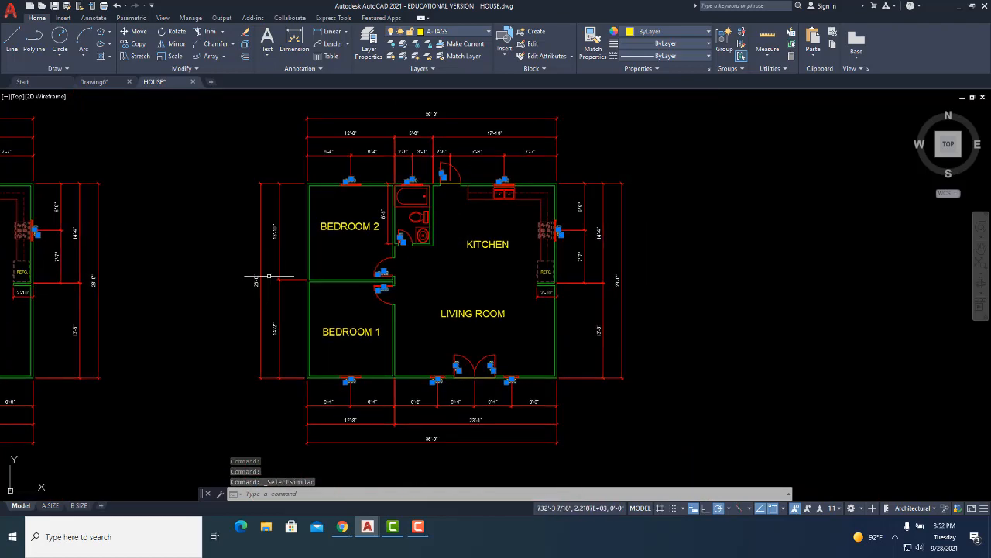
{"action": "scroll", "coordinate": [627, 360], "scroll_direction": "up", "scroll_amount": 5}
{"action": "scroll", "coordinate": [535, 322], "scroll_direction": "down", "scroll_amount": 5}
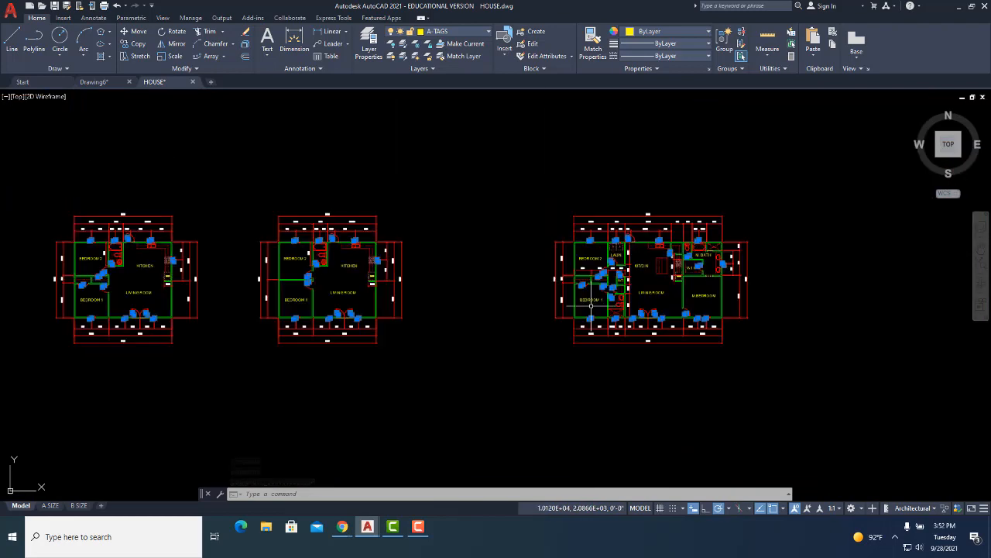
{"action": "key", "text": "Escape"}
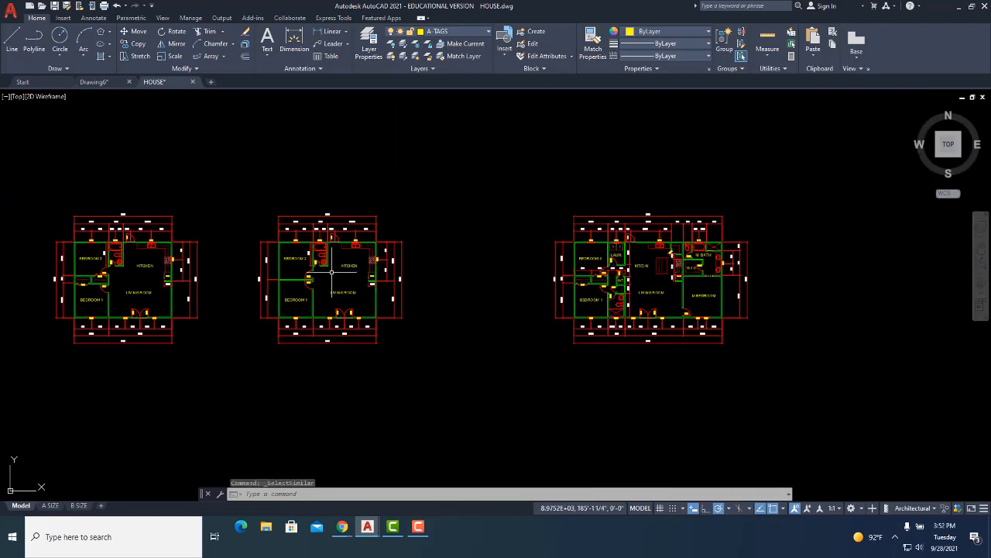
- Pick the 3020, 3050 and 3068 tags one by one along the floor plan's upper wall, and clear the selection
{"action": "scroll", "coordinate": [336, 248], "scroll_direction": "up", "scroll_amount": 4}
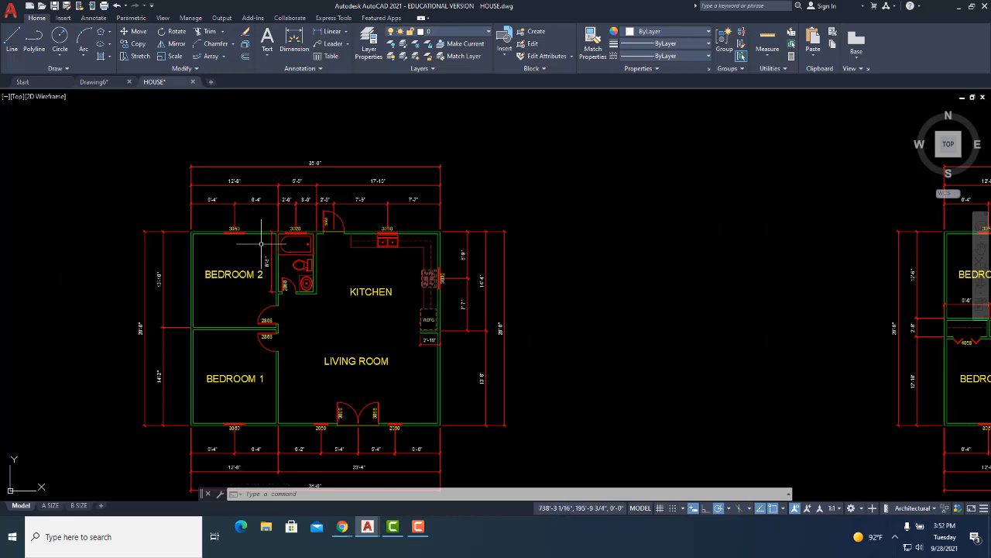
{"action": "scroll", "coordinate": [288, 242], "scroll_direction": "up", "scroll_amount": 4}
{"action": "left_click", "coordinate": [295, 228]}
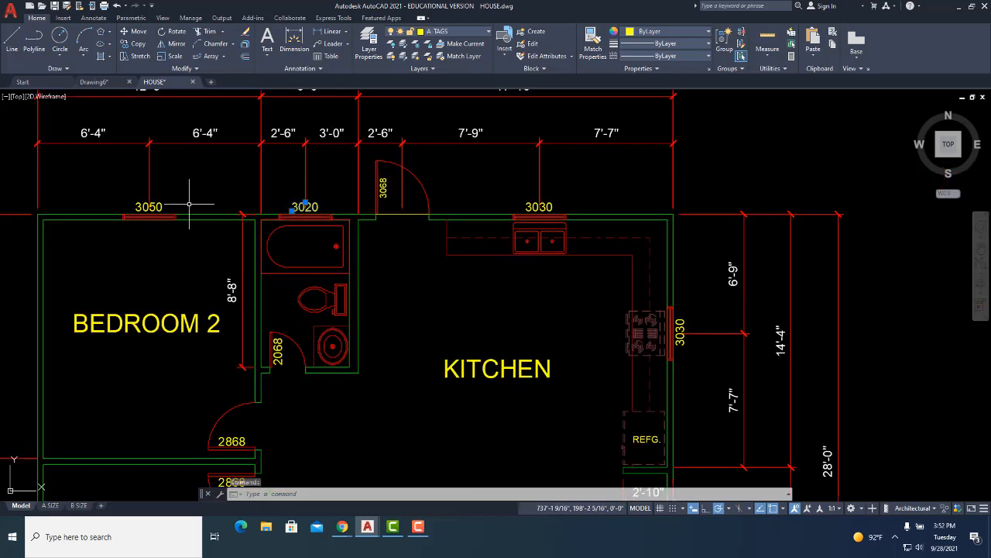
{"action": "left_click", "coordinate": [235, 229]}
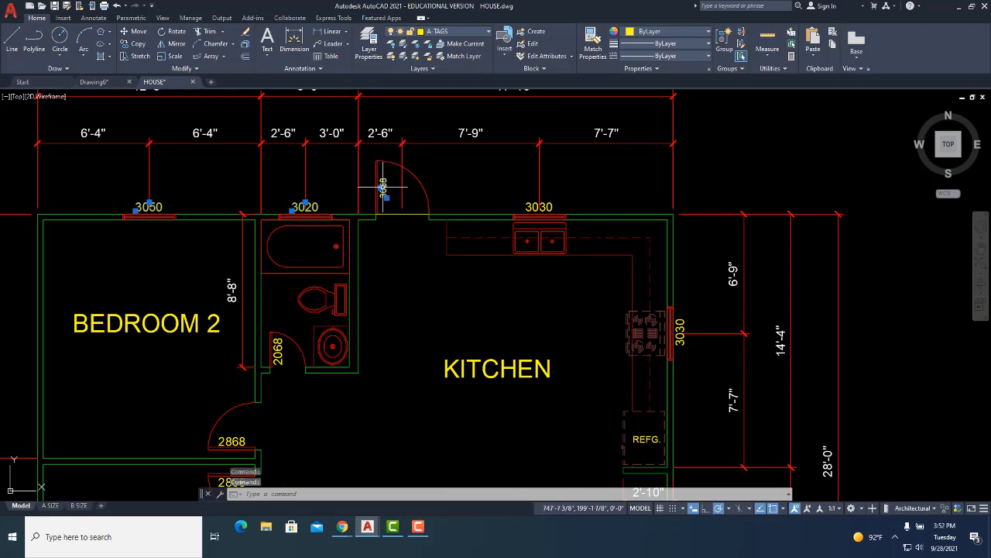
{"action": "key", "text": "Escape"}
{"action": "key", "text": "Escape"}
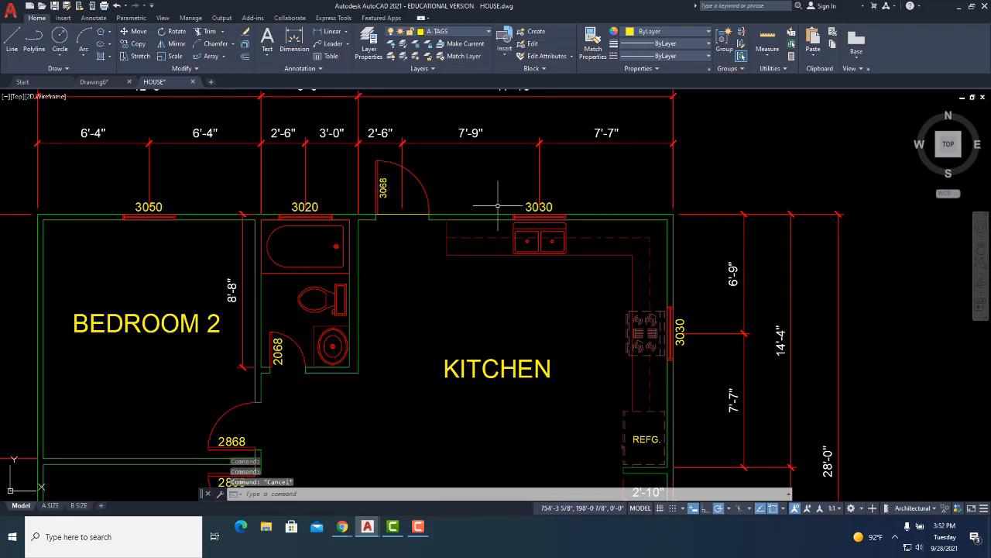
- Use Select Similar on the 3020 window tag above the bathroom to select the matching tags in every floor plan
{"action": "right_click", "coordinate": [316, 205]}
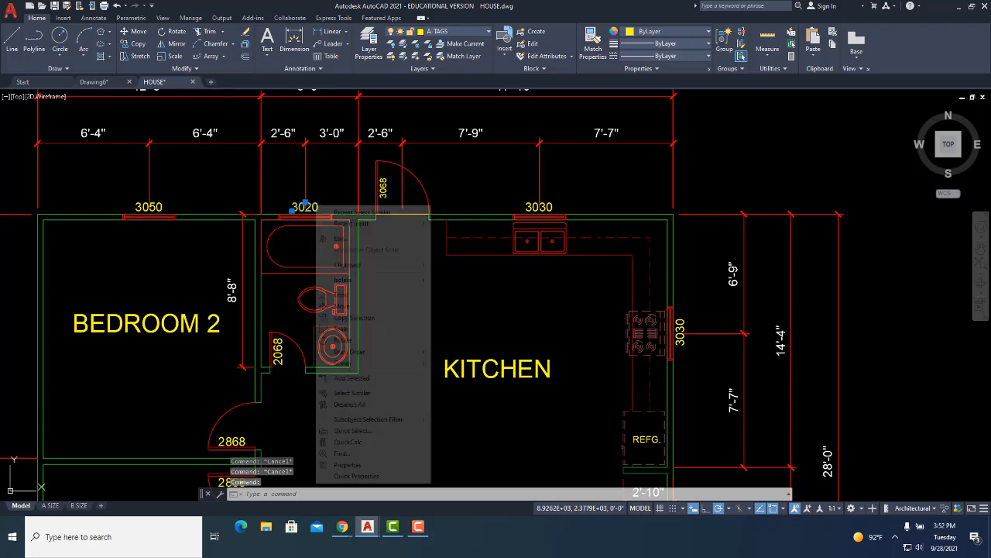
{"action": "left_click", "coordinate": [352, 393]}
{"action": "scroll", "coordinate": [348, 278], "scroll_direction": "down", "scroll_amount": 6}
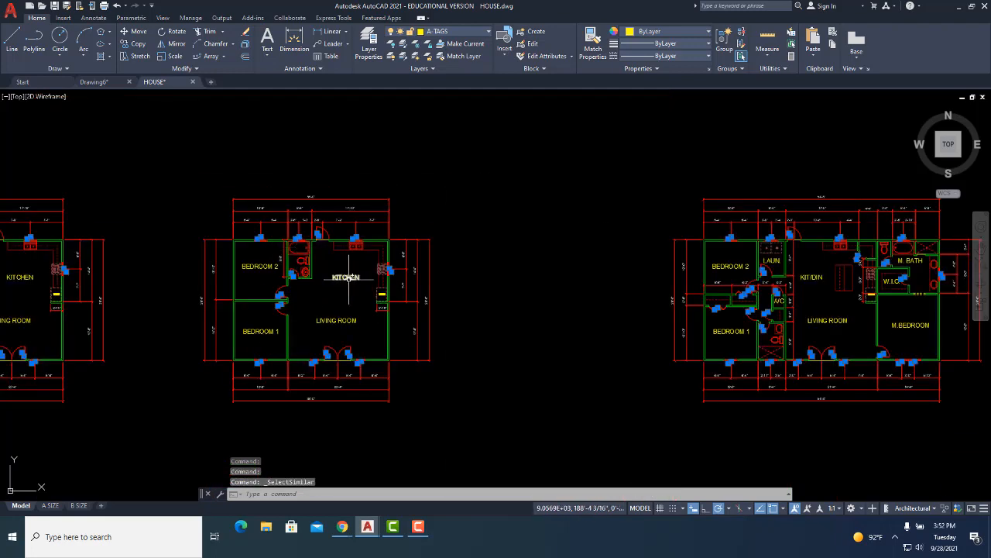
- Move all the selected door and window tags to the empty area above the floor plans
{"action": "type", "text": "m"}
{"action": "key", "text": "Return"}
{"action": "left_click", "coordinate": [536, 336]}
{"action": "scroll", "coordinate": [531, 265], "scroll_direction": "down", "scroll_amount": 6}
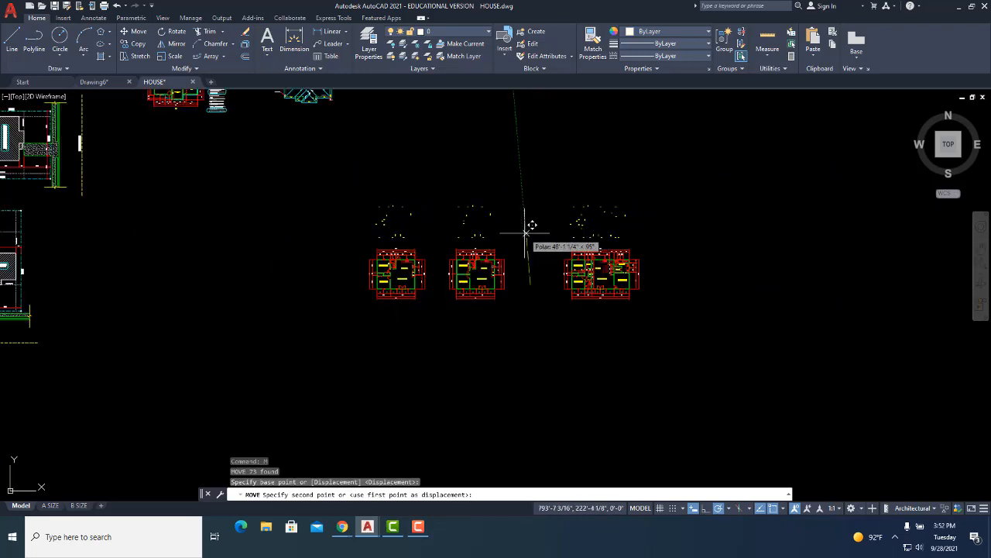
{"action": "left_click", "coordinate": [525, 214]}
{"action": "scroll", "coordinate": [582, 214], "scroll_direction": "up", "scroll_amount": 8}
{"action": "scroll", "coordinate": [791, 271], "scroll_direction": "down", "scroll_amount": 2}
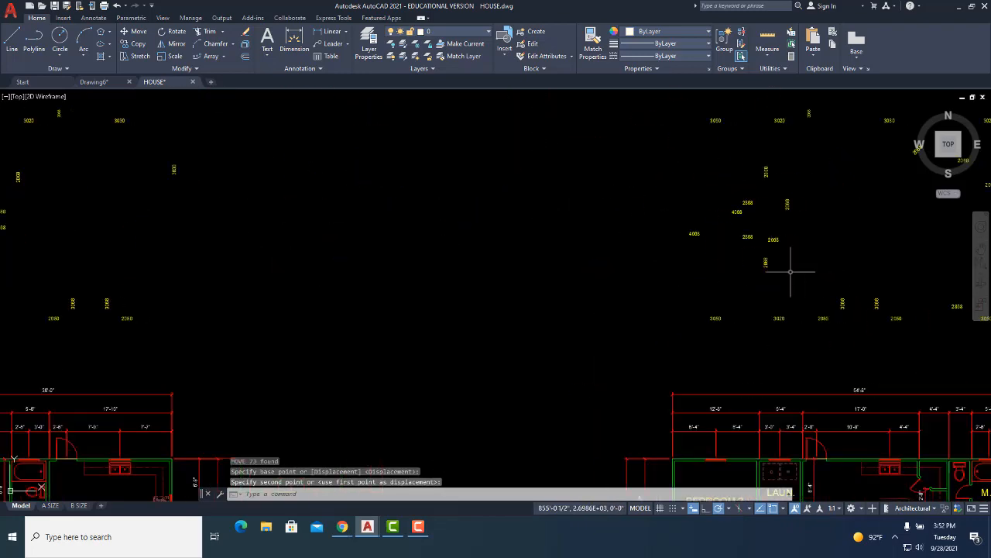
- Undo the move of the door and window tags
{"action": "type", "text": "u"}
{"action": "key", "text": "Return"}
{"action": "type", "text": "u"}
{"action": "key", "text": "Return"}
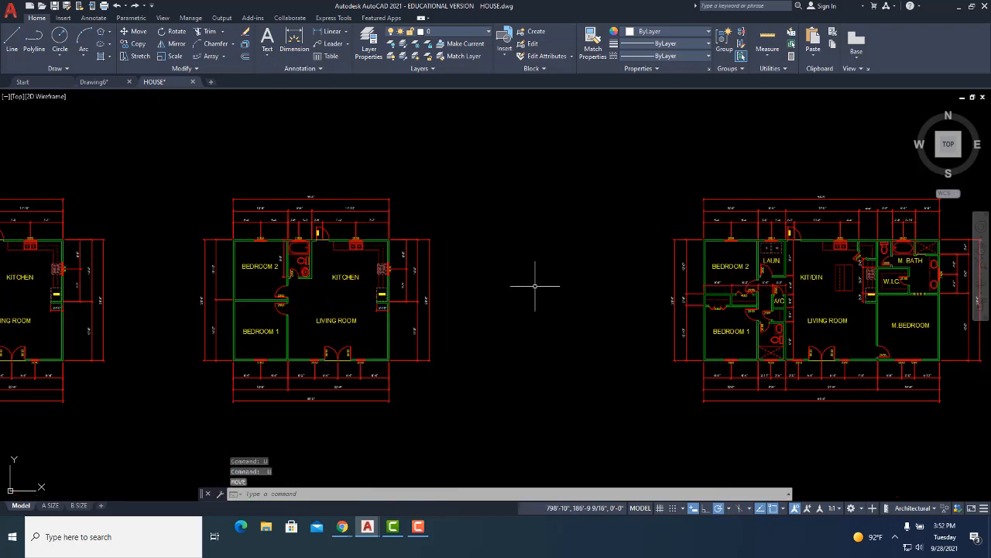
- Use Select Similar on the overall 36'-0" dimension above the middle floor plan to select all matching dimensions
{"action": "scroll", "coordinate": [359, 286], "scroll_direction": "up", "scroll_amount": 5}
{"action": "scroll", "coordinate": [326, 195], "scroll_direction": "down", "scroll_amount": 3}
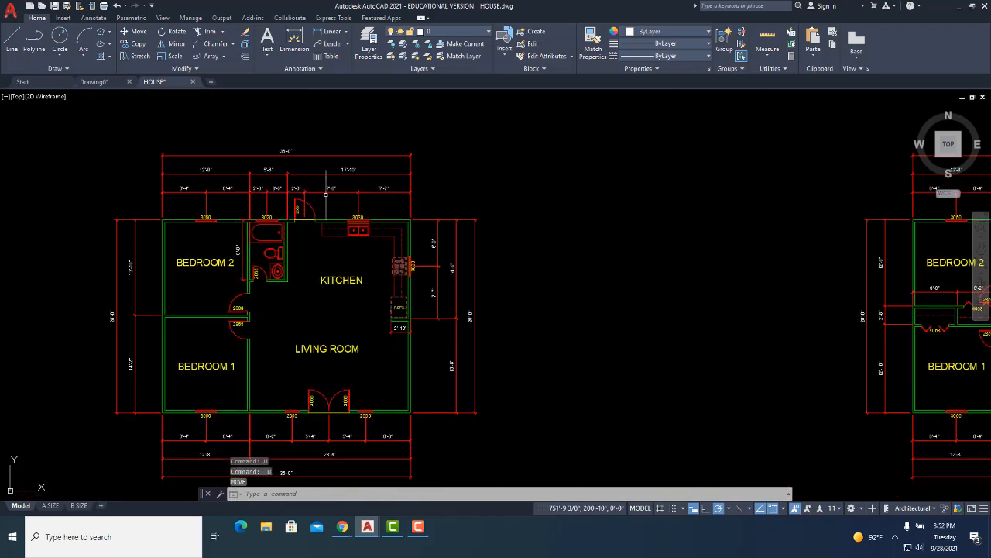
{"action": "left_click", "coordinate": [284, 151]}
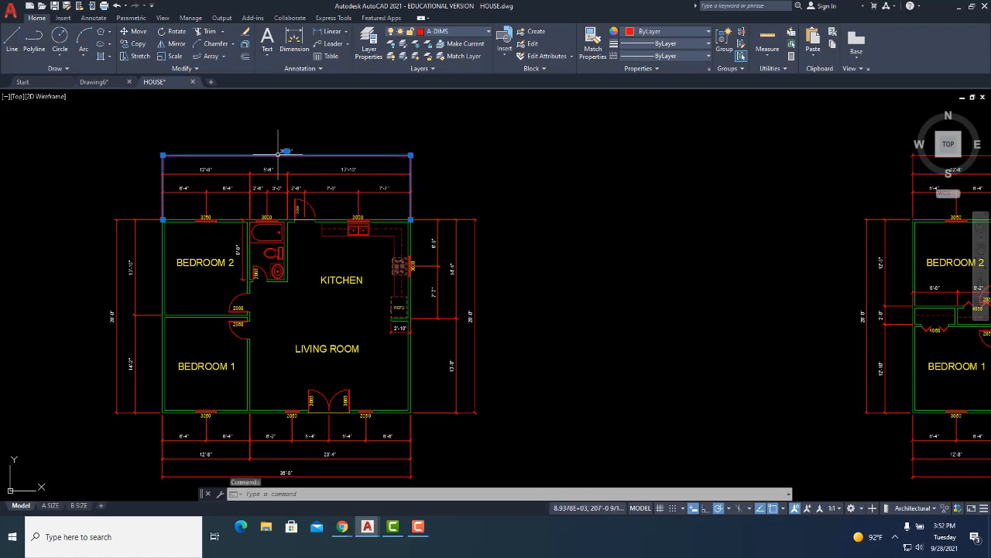
{"action": "right_click", "coordinate": [279, 157]}
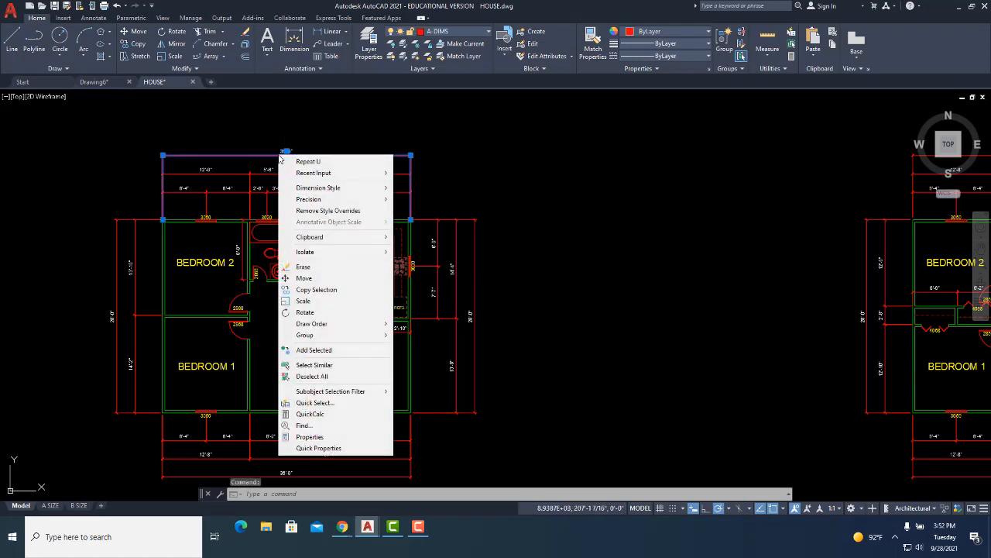
{"action": "left_click", "coordinate": [313, 366]}
{"action": "scroll", "coordinate": [465, 263], "scroll_direction": "down", "scroll_amount": 5}
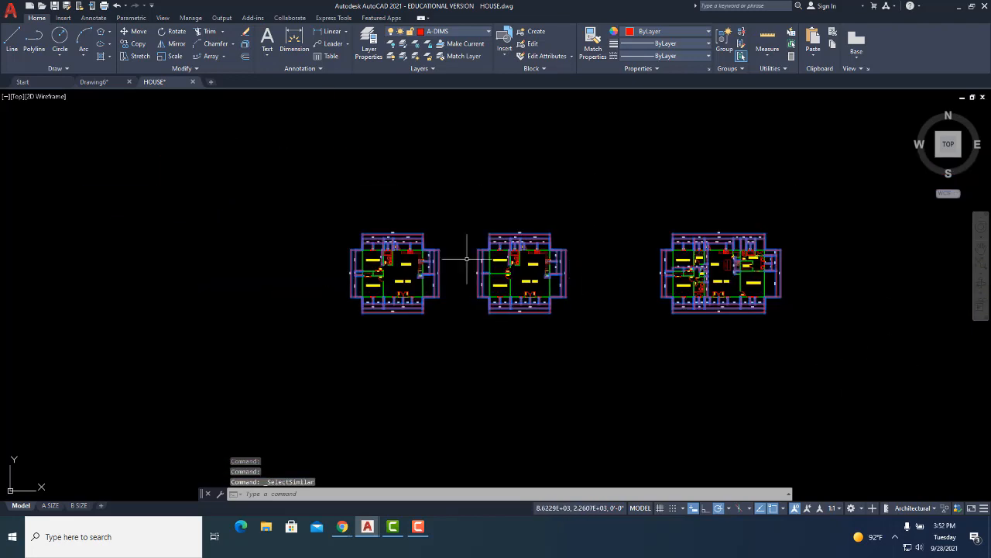
- Move all the selected dimensions above the floor plans, and undo the move
{"action": "type", "text": "m"}
{"action": "key", "text": "Return"}
{"action": "left_click", "coordinate": [653, 326]}
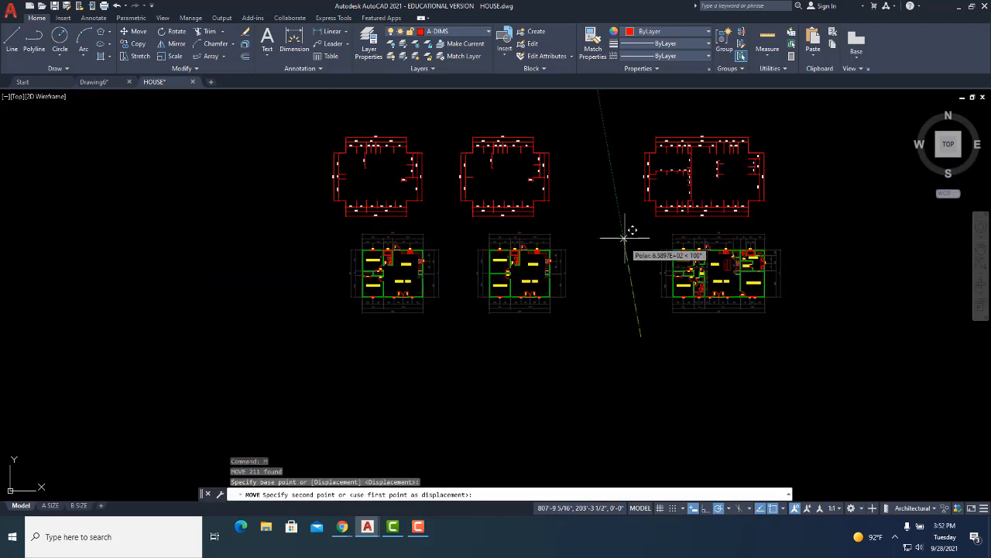
{"action": "left_click", "coordinate": [635, 228]}
{"action": "key", "text": "Escape"}
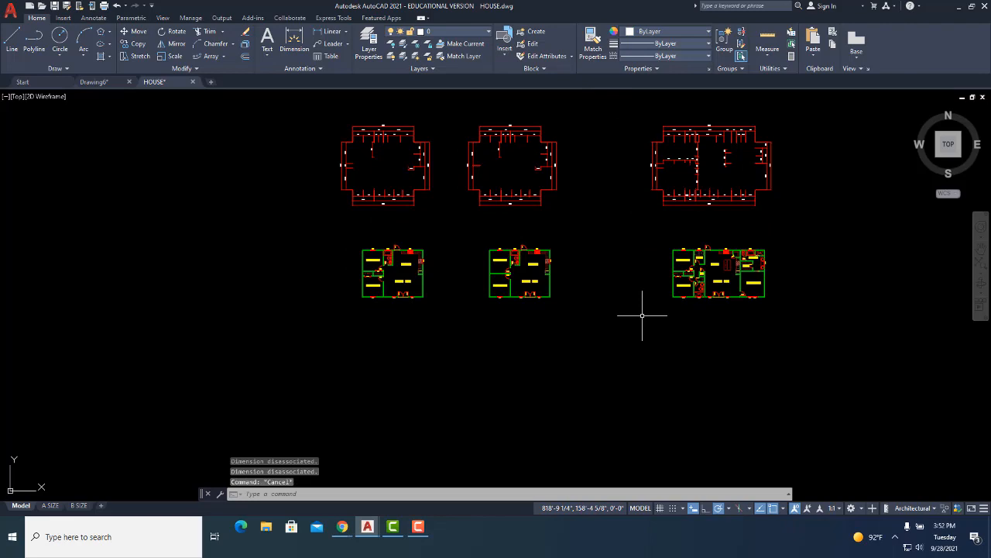
{"action": "type", "text": "u"}
{"action": "key", "text": "Return"}
- Use Select Similar on the wall line between Bedroom 2 and the bathroom to select the matching wall lines
{"action": "scroll", "coordinate": [527, 276], "scroll_direction": "up", "scroll_amount": 8}
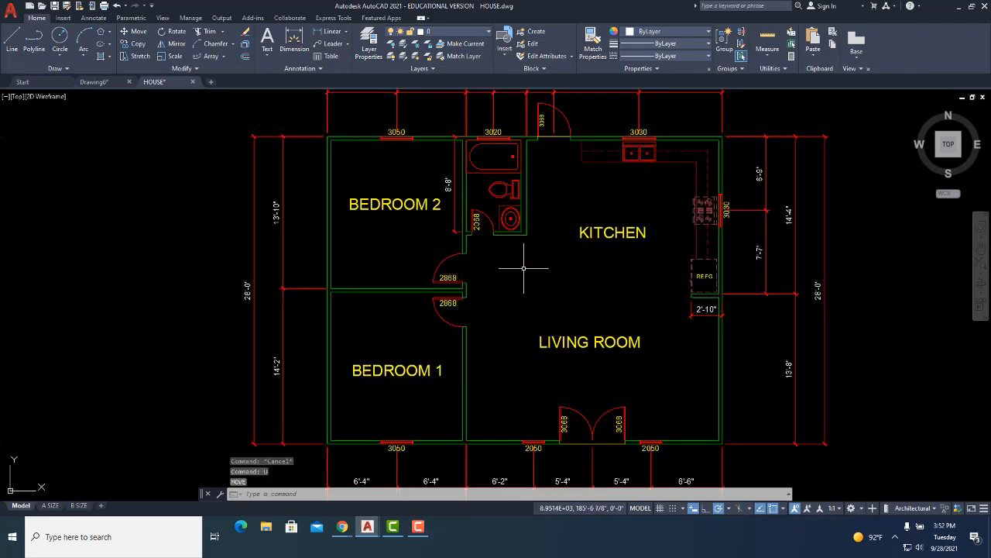
{"action": "left_click", "coordinate": [464, 247]}
{"action": "right_click", "coordinate": [463, 247]}
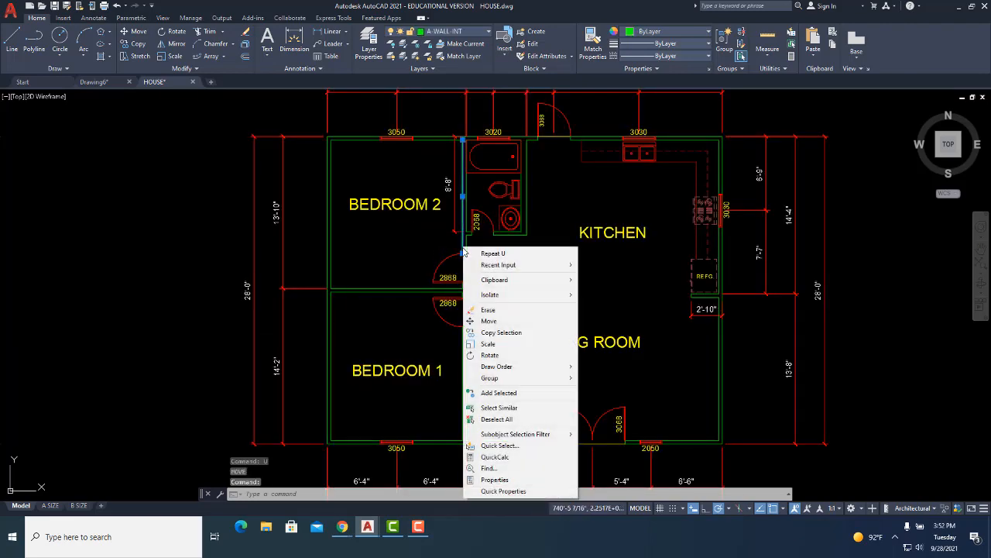
{"action": "left_click", "coordinate": [500, 407]}
{"action": "scroll", "coordinate": [469, 314], "scroll_direction": "down", "scroll_amount": 4}
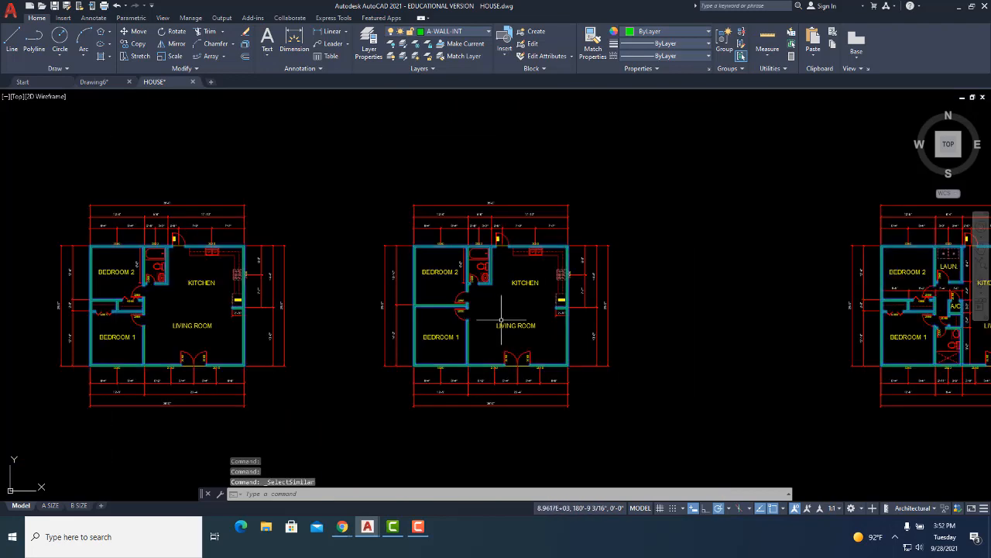
- Move the selected wall lines above the floor plans, and undo the move
{"action": "type", "text": "m"}
{"action": "key", "text": "Return"}
{"action": "left_click", "coordinate": [680, 336]}
{"action": "left_click", "coordinate": [683, 175]}
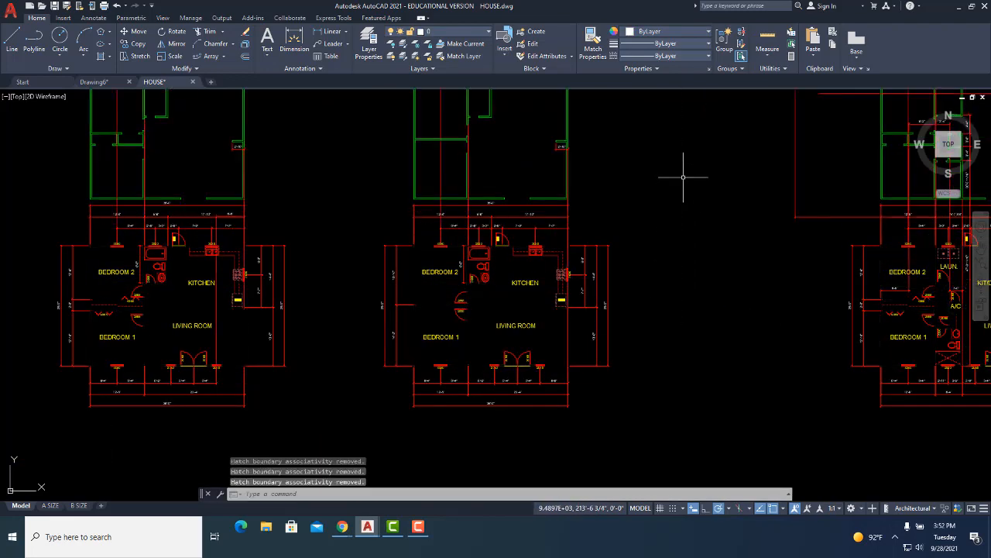
{"action": "type", "text": "u"}
{"action": "key", "text": "Return"}
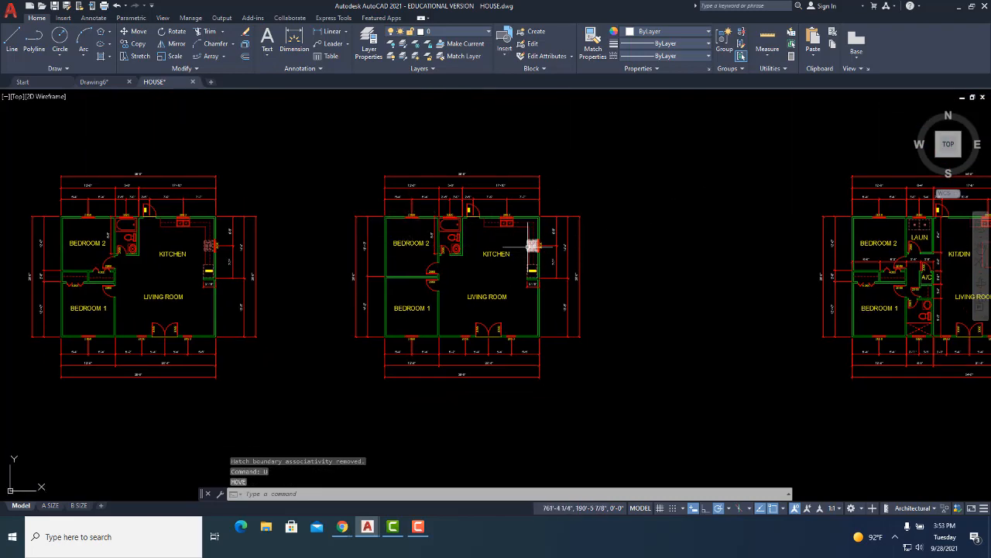
- View the Draw Order options for a 6'-4" dimension above Bedroom 2, and clear the selection
{"action": "mouse_move", "coordinate": [532, 245]}
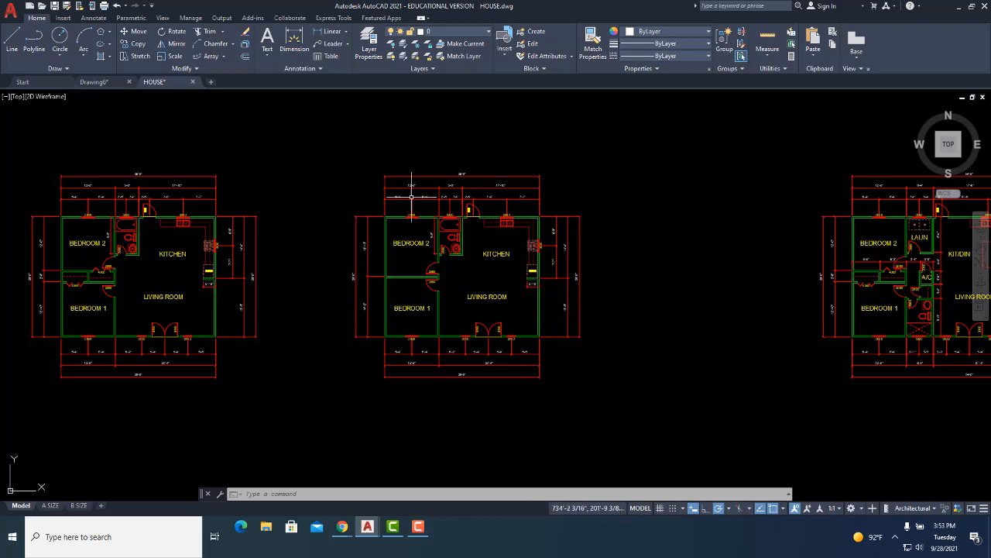
{"action": "scroll", "coordinate": [428, 220], "scroll_direction": "up", "scroll_amount": 4}
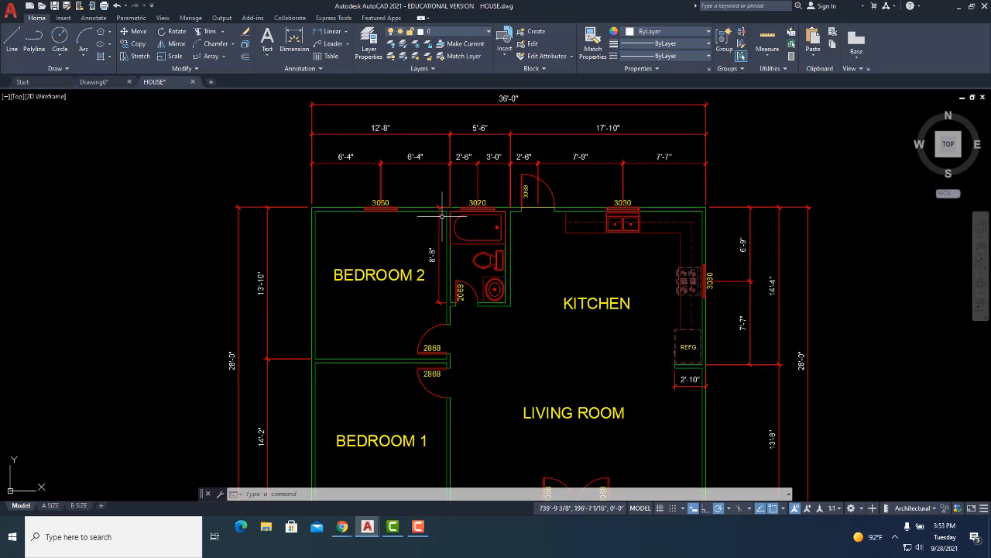
{"action": "scroll", "coordinate": [419, 167], "scroll_direction": "down", "scroll_amount": 2}
{"action": "left_click", "coordinate": [419, 166]}
{"action": "right_click", "coordinate": [417, 166]}
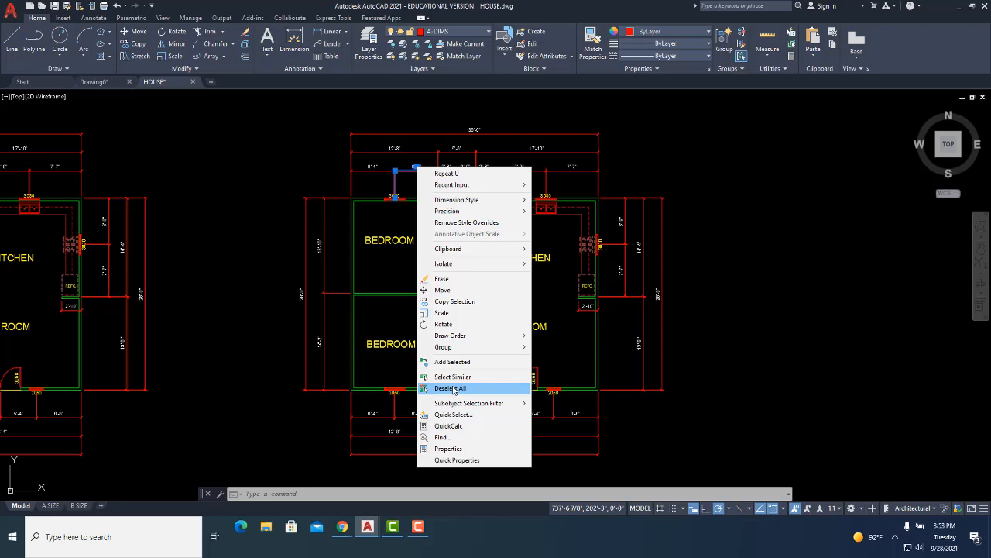
{"action": "mouse_move", "coordinate": [449, 341]}
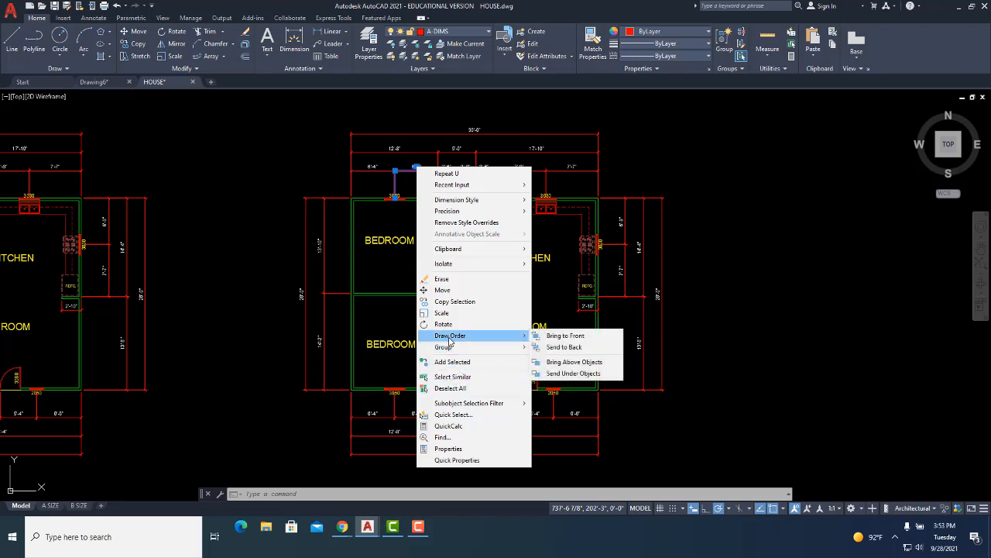
{"action": "left_click", "coordinate": [391, 282]}
{"action": "scroll", "coordinate": [391, 264], "scroll_direction": "up", "scroll_amount": 5}
{"action": "key", "text": "Escape"}
- Move the BEDROOM 2 label to the left so that it overlaps the room's outer wall
{"action": "left_click", "coordinate": [455, 292]}
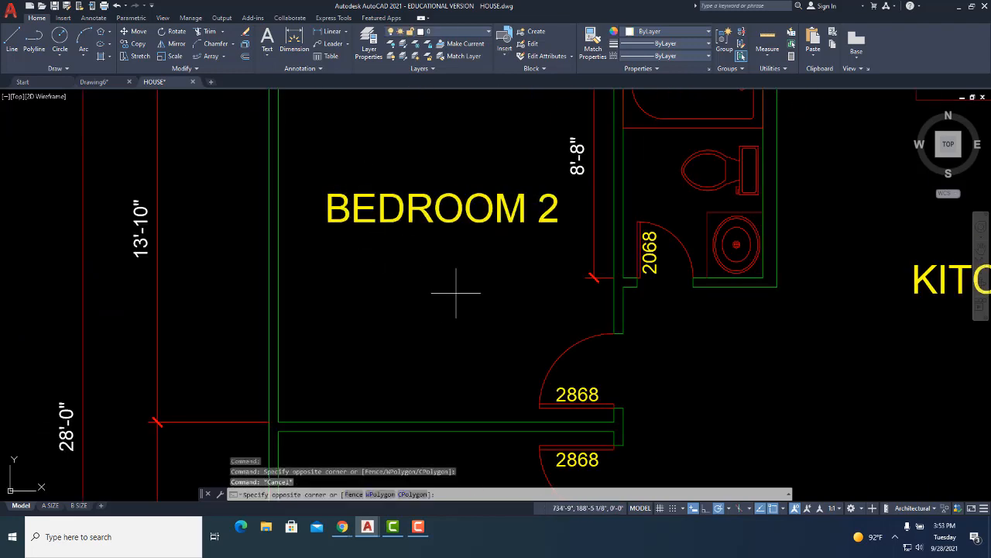
{"action": "left_click", "coordinate": [380, 189]}
{"action": "type", "text": "m"}
{"action": "key", "text": "Return"}
{"action": "left_click", "coordinate": [463, 313]}
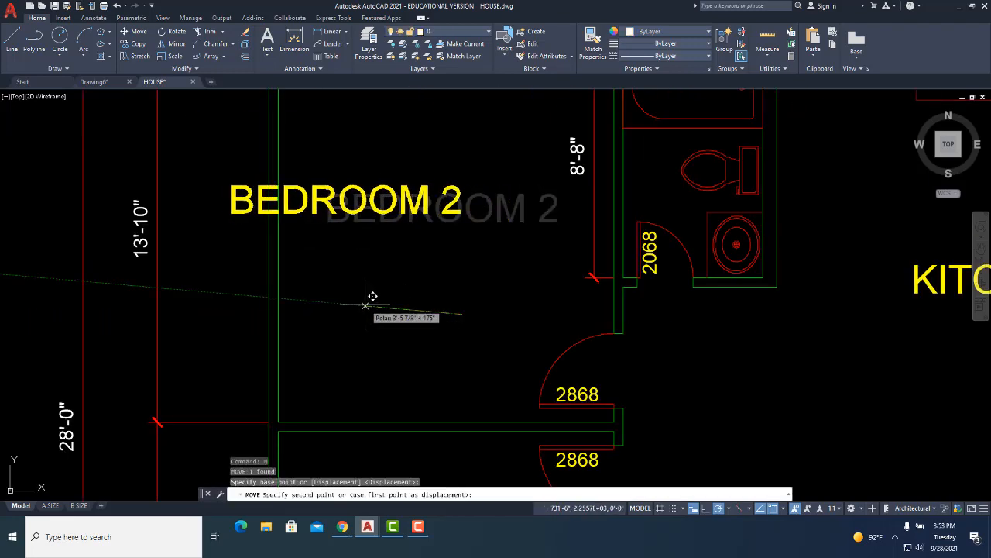
{"action": "key", "text": "Escape"}
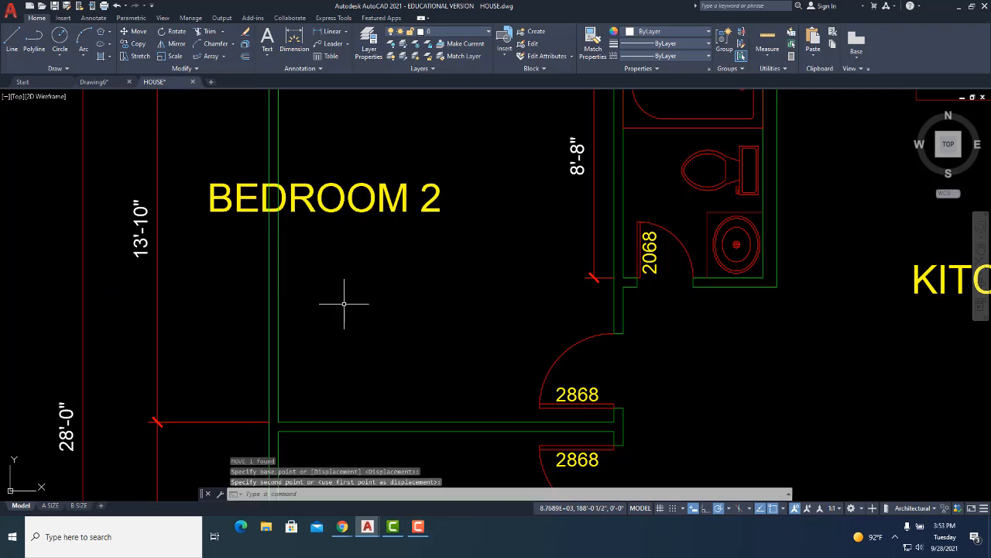
- Check how the BEDROOM 2 label overlaps the two wall lines by selecting them, and clear the selection
{"action": "scroll", "coordinate": [295, 173], "scroll_direction": "up", "scroll_amount": 8}
{"action": "middle_click_drag", "start_coordinate": [279, 172], "coordinate": [263, 267]}
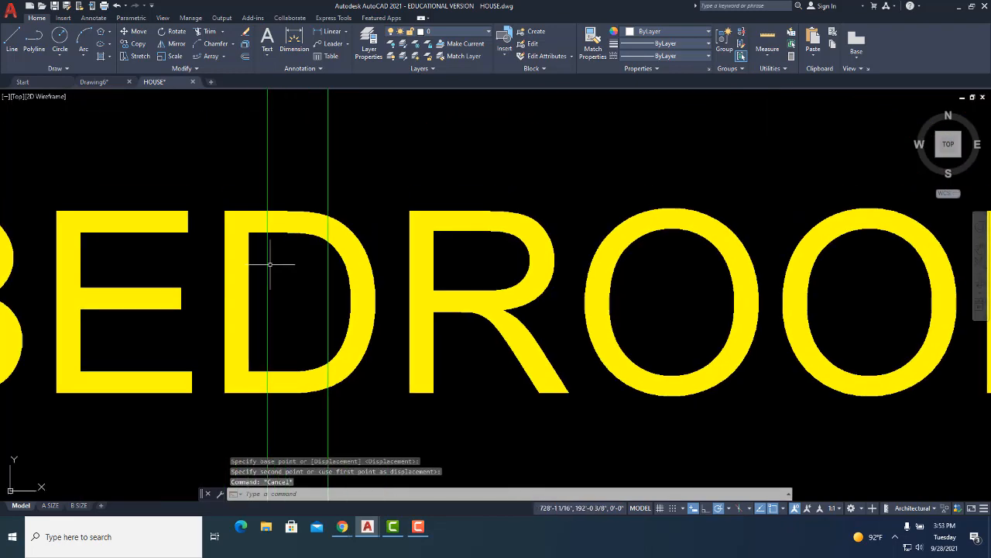
{"action": "left_click", "coordinate": [343, 159]}
{"action": "left_click", "coordinate": [259, 163]}
{"action": "scroll", "coordinate": [325, 174], "scroll_direction": "down", "scroll_amount": 2}
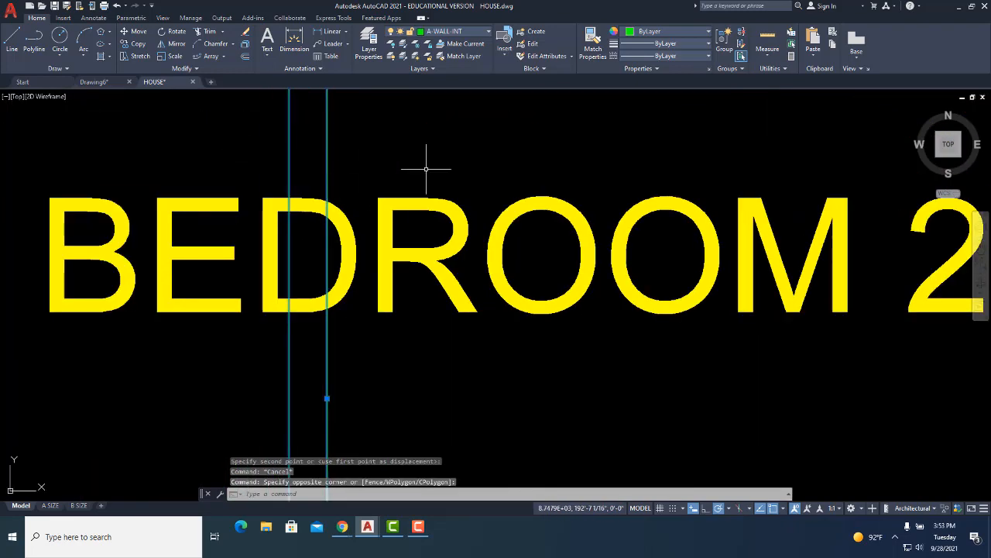
{"action": "key", "text": "Escape"}
{"action": "left_click", "coordinate": [366, 200]}
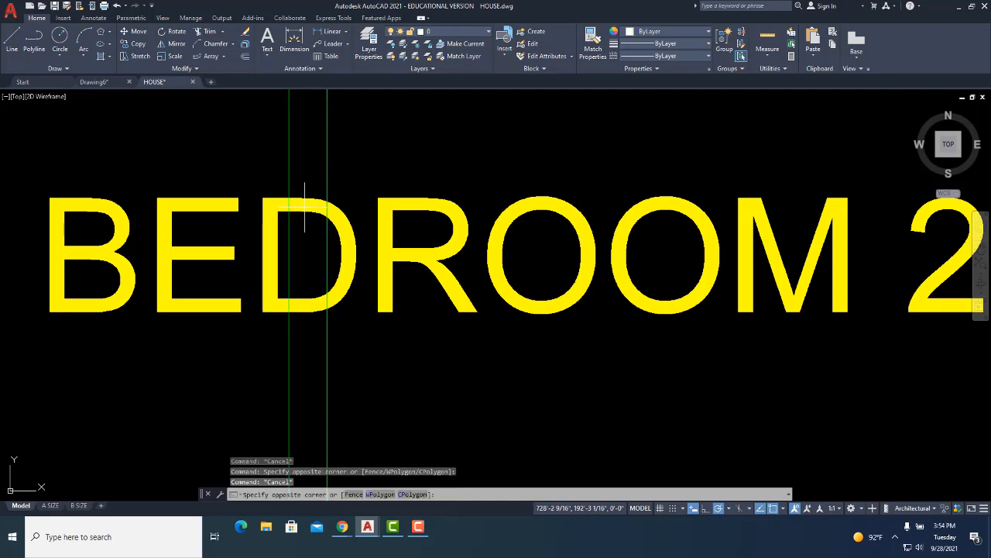
{"action": "left_click", "coordinate": [336, 223]}
{"action": "key", "text": "Escape"}
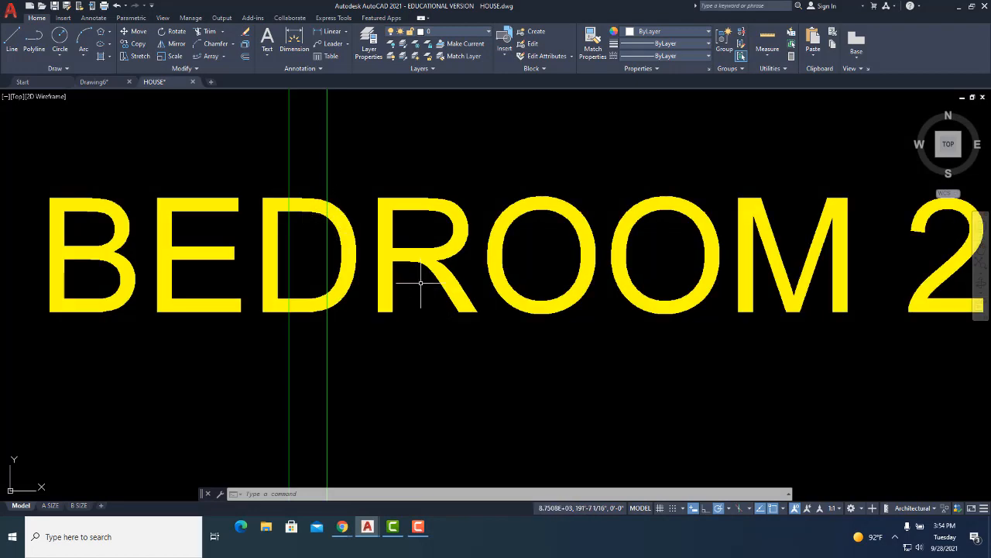
- Send the BEDROOM 2 label to the back of the draw order
{"action": "scroll", "coordinate": [284, 255], "scroll_direction": "down", "scroll_amount": 3}
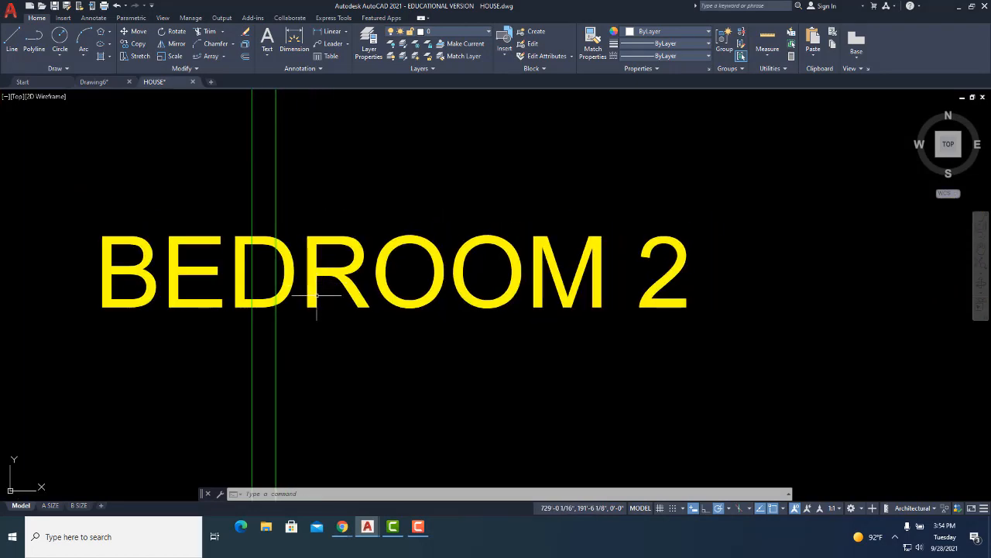
{"action": "left_click", "coordinate": [291, 266]}
{"action": "right_click", "coordinate": [291, 266]}
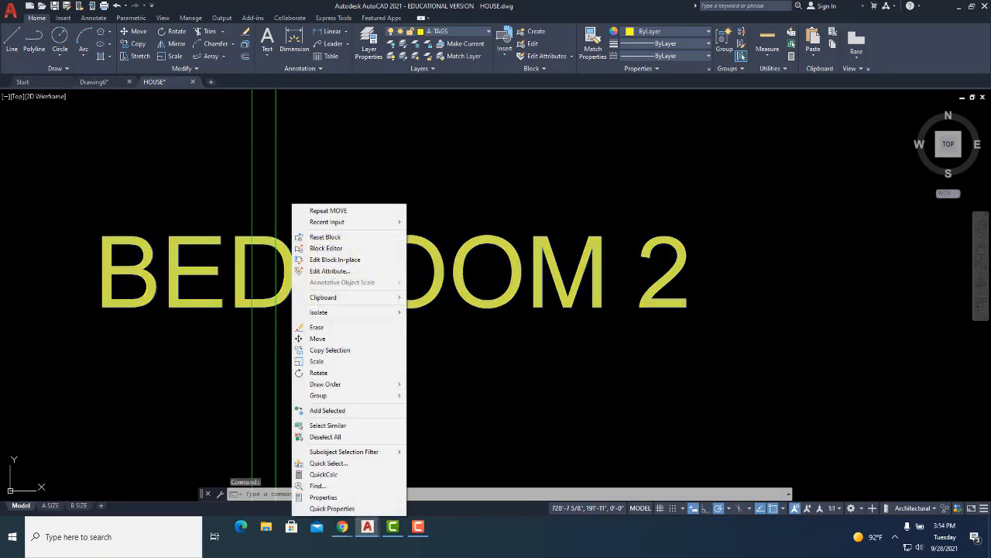
{"action": "mouse_move", "coordinate": [341, 386]}
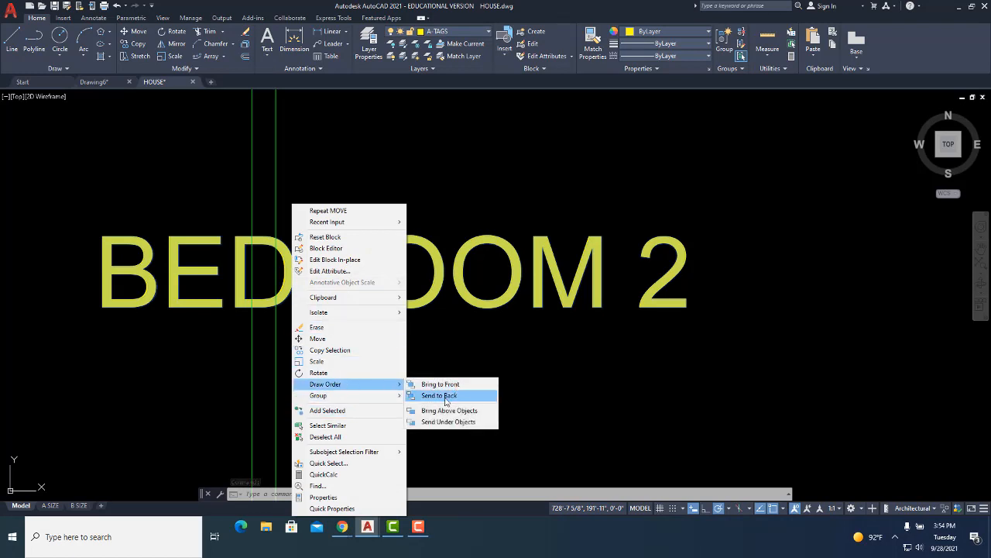
{"action": "left_click", "coordinate": [438, 396]}
{"action": "scroll", "coordinate": [241, 240], "scroll_direction": "up", "scroll_amount": 4}
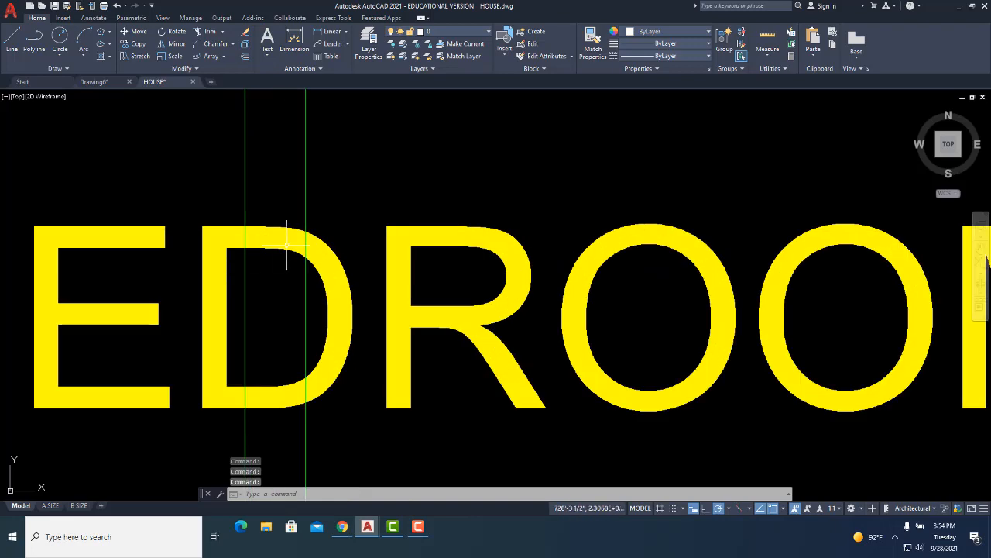
- Select the two wall lines crossing the BEDROOM 2 label and send them to the back of the draw order
{"action": "scroll", "coordinate": [268, 220], "scroll_direction": "down", "scroll_amount": 4}
{"action": "scroll", "coordinate": [335, 221], "scroll_direction": "down", "scroll_amount": 6}
{"action": "key", "text": "Escape"}
{"action": "middle_click_drag", "start_coordinate": [356, 221], "coordinate": [323, 293]}
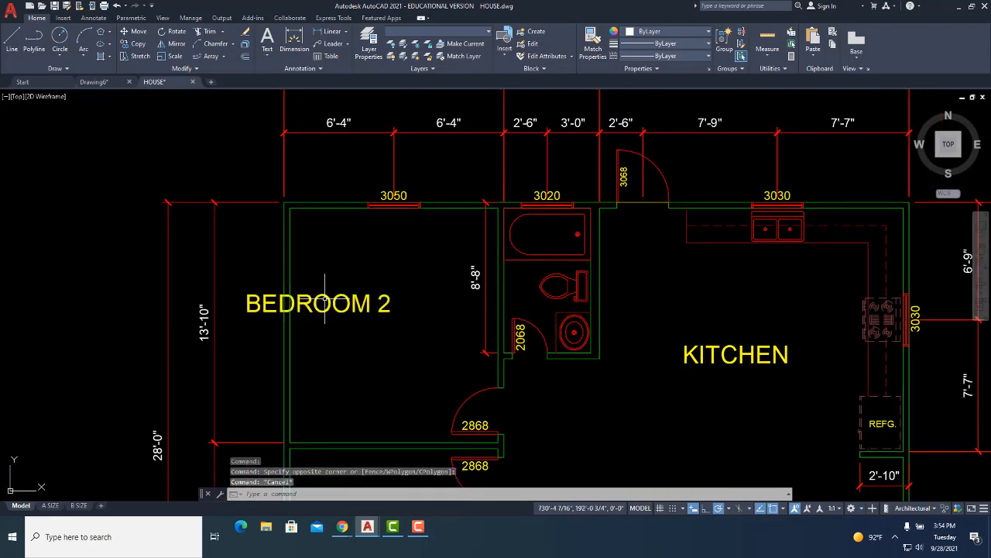
{"action": "middle_click_drag", "start_coordinate": [256, 290], "coordinate": [441, 307]}
{"action": "scroll", "coordinate": [437, 276], "scroll_direction": "up", "scroll_amount": 2}
{"action": "left_click", "coordinate": [513, 323]}
{"action": "left_click", "coordinate": [447, 294]}
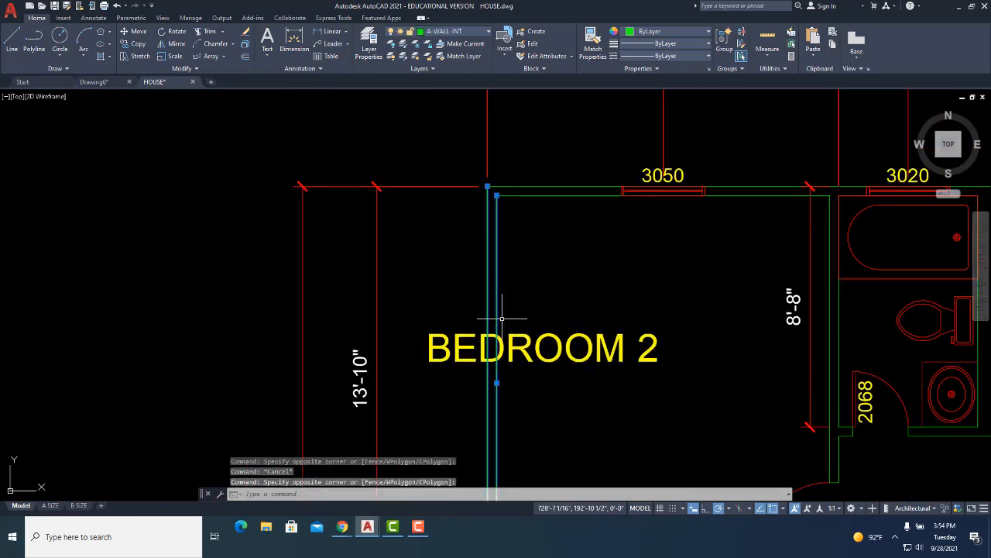
{"action": "scroll", "coordinate": [507, 331], "scroll_direction": "up", "scroll_amount": 6}
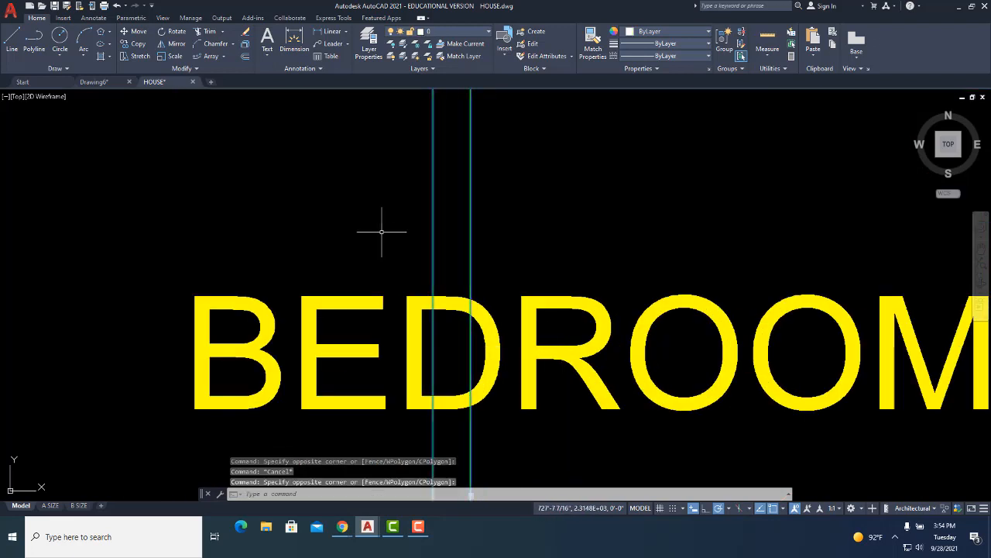
{"action": "right_click", "coordinate": [470, 235]}
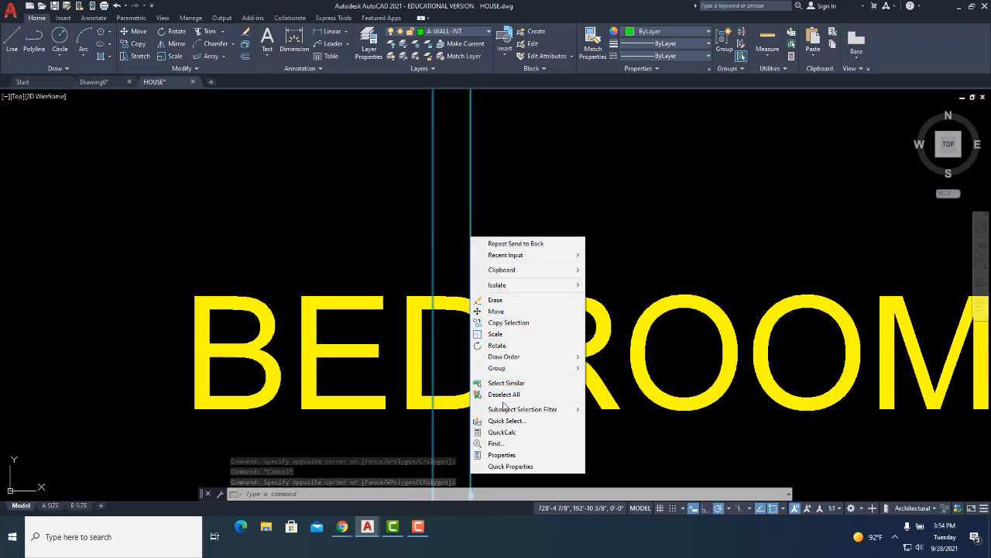
{"action": "mouse_move", "coordinate": [564, 356]}
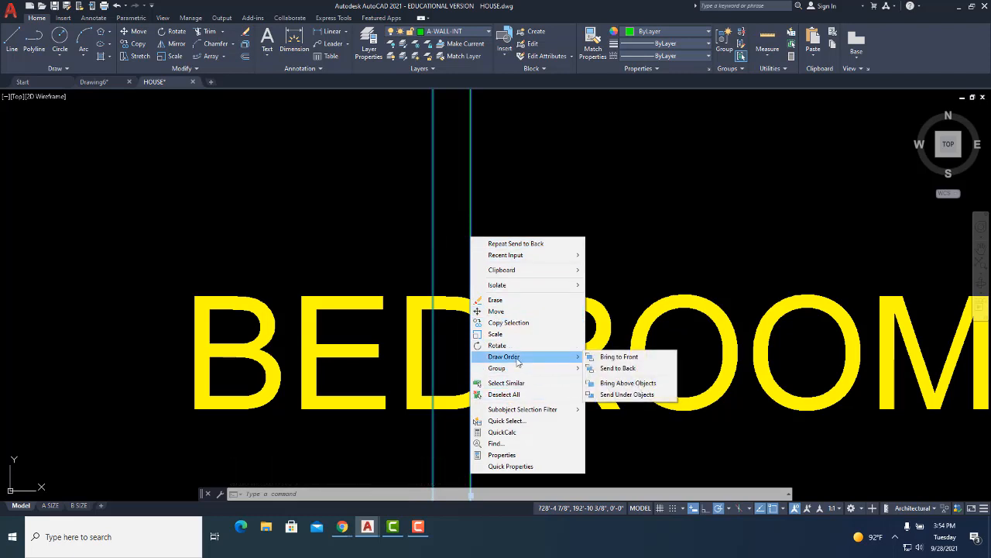
{"action": "left_click", "coordinate": [650, 369]}
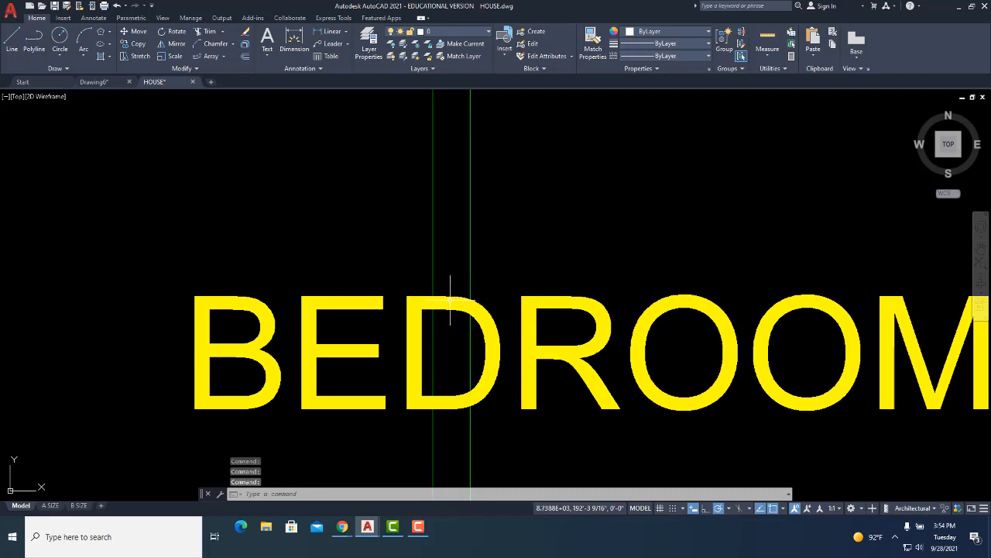
- Examine where the letters of the BEDROOM 2 label overlap the two wall lines
{"action": "key", "text": "Escape"}
{"action": "scroll", "coordinate": [450, 298], "scroll_direction": "up", "scroll_amount": 3}
{"action": "scroll", "coordinate": [414, 335], "scroll_direction": "down", "scroll_amount": 1}
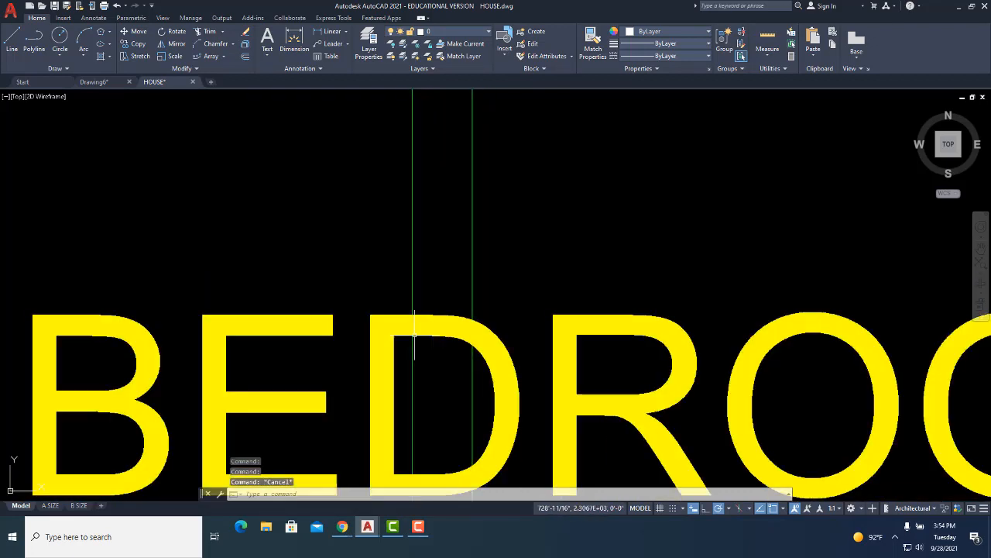
{"action": "left_click", "coordinate": [256, 245]}
{"action": "key", "text": "Escape"}
{"action": "left_click", "coordinate": [310, 270]}
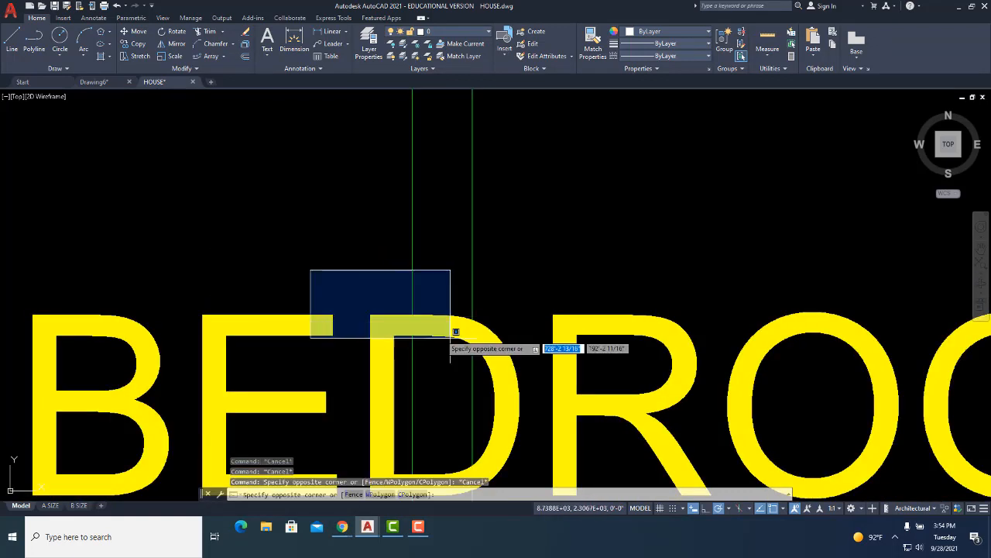
{"action": "key", "text": "Escape"}
{"action": "scroll", "coordinate": [383, 310], "scroll_direction": "down", "scroll_amount": 4}
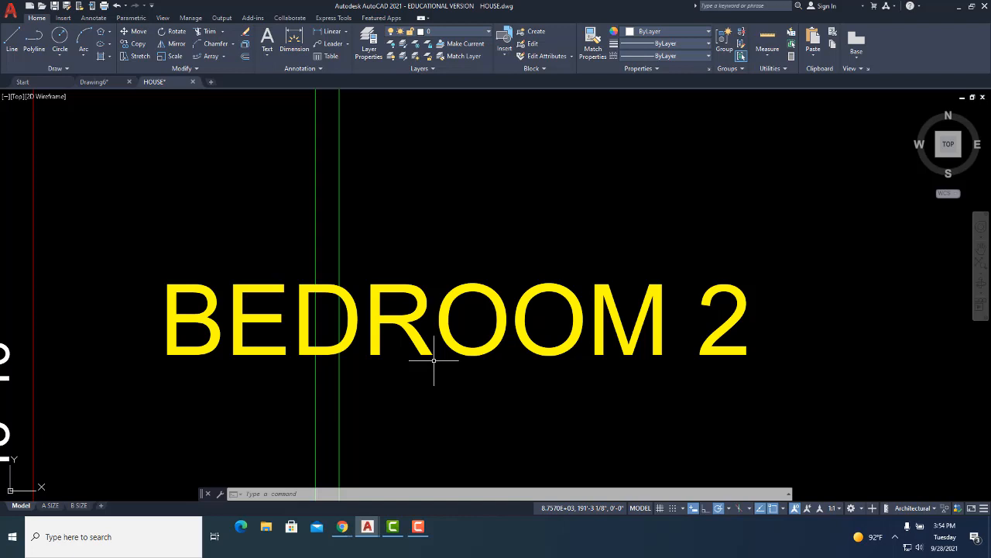
- Select the BEDROOM 2 label again and send it to the back of the draw order, behind the wall lines
{"action": "scroll", "coordinate": [333, 326], "scroll_direction": "up", "scroll_amount": 4}
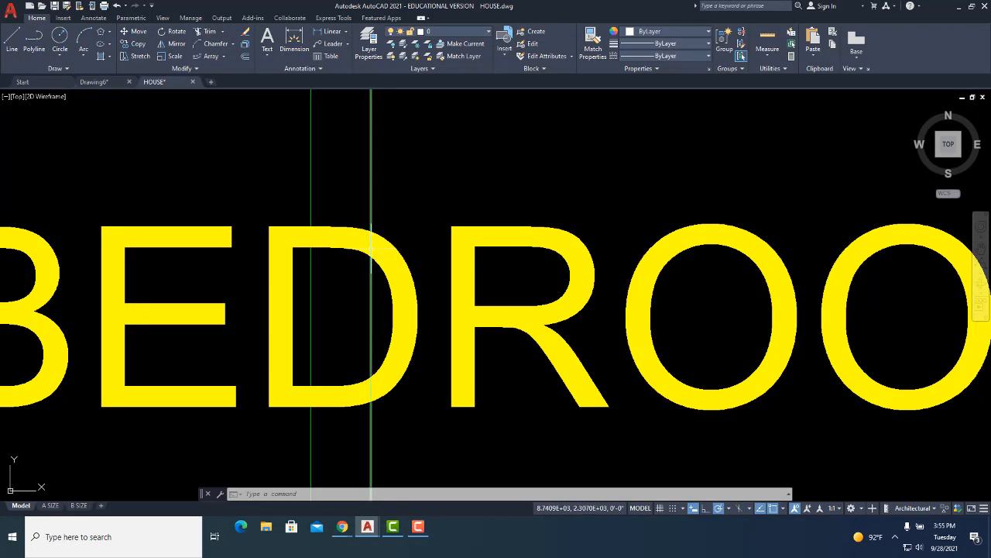
{"action": "left_click", "coordinate": [498, 339]}
{"action": "left_click", "coordinate": [432, 291]}
{"action": "right_click", "coordinate": [465, 280]}
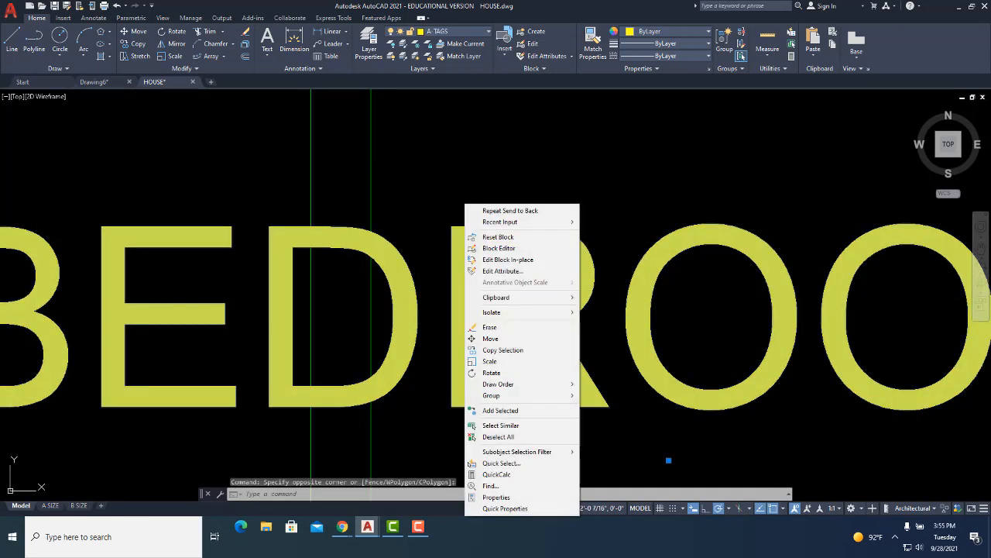
{"action": "mouse_move", "coordinate": [497, 387]}
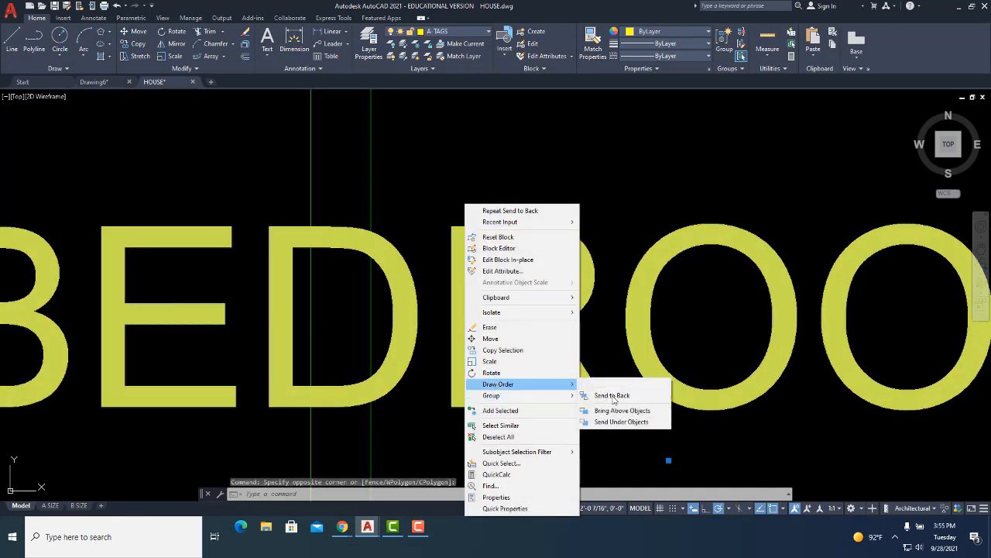
{"action": "left_click", "coordinate": [612, 396]}
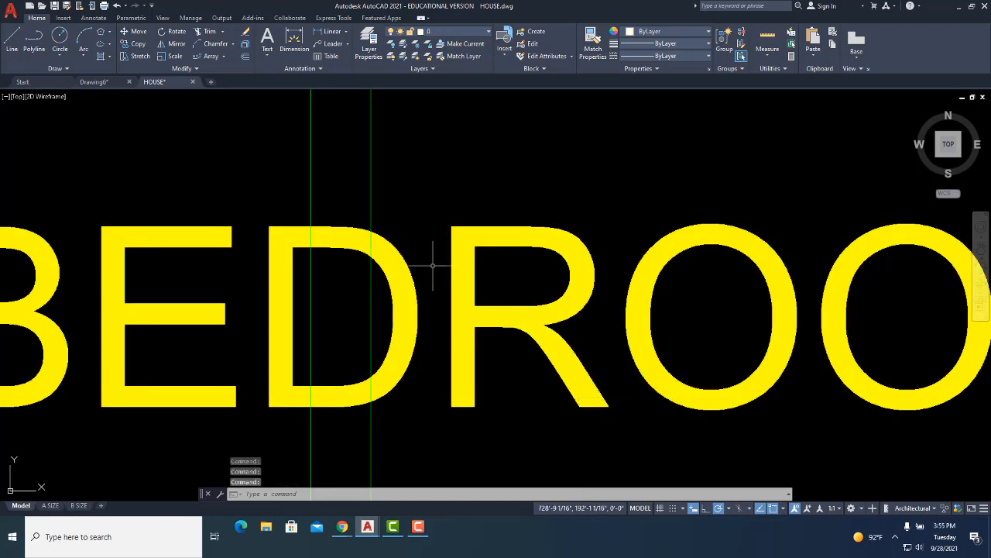
{"action": "key", "text": "Escape"}
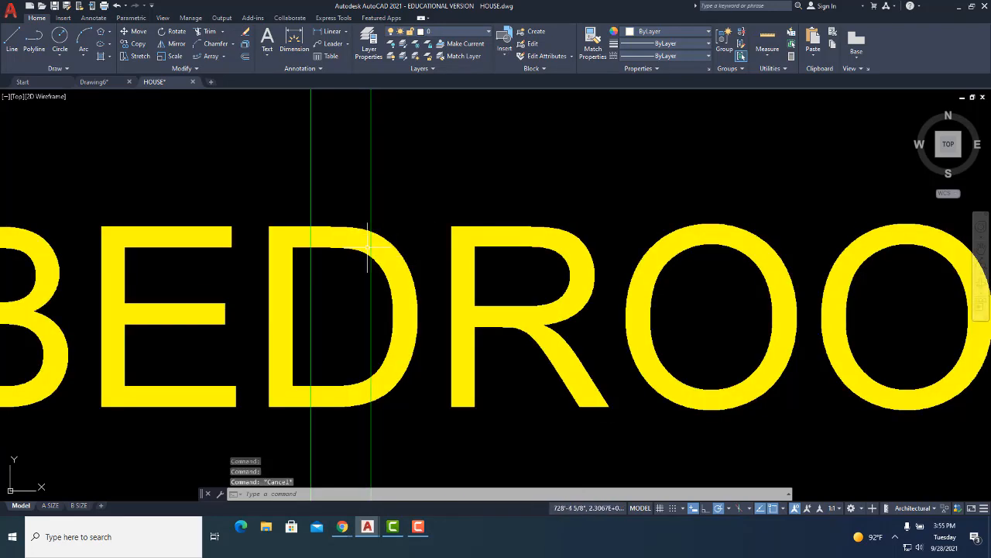
- Move the BEDROOM 2 label off the outer wall and back into the middle of its room
{"action": "scroll", "coordinate": [374, 295], "scroll_direction": "down", "scroll_amount": 4}
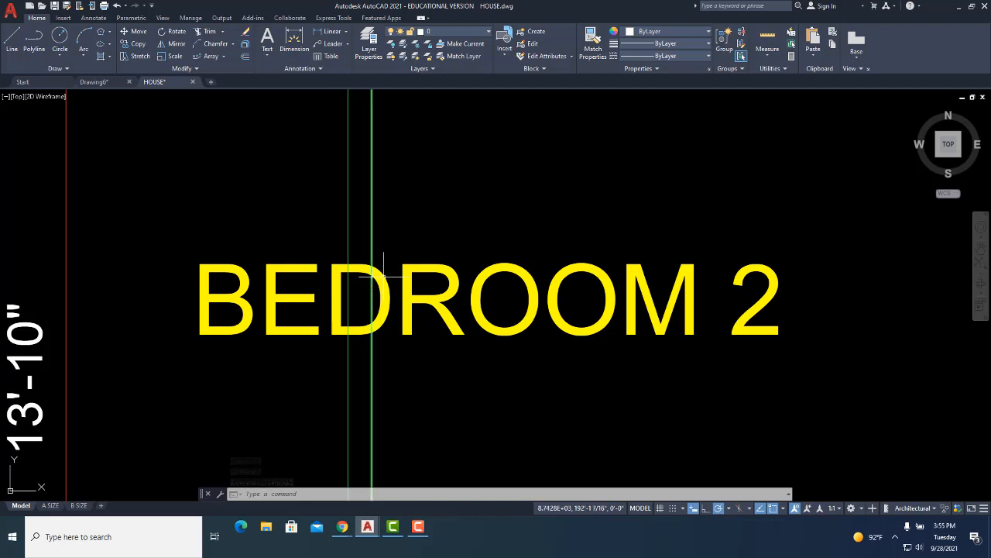
{"action": "scroll", "coordinate": [382, 275], "scroll_direction": "down", "scroll_amount": 5}
{"action": "left_click", "coordinate": [361, 290]}
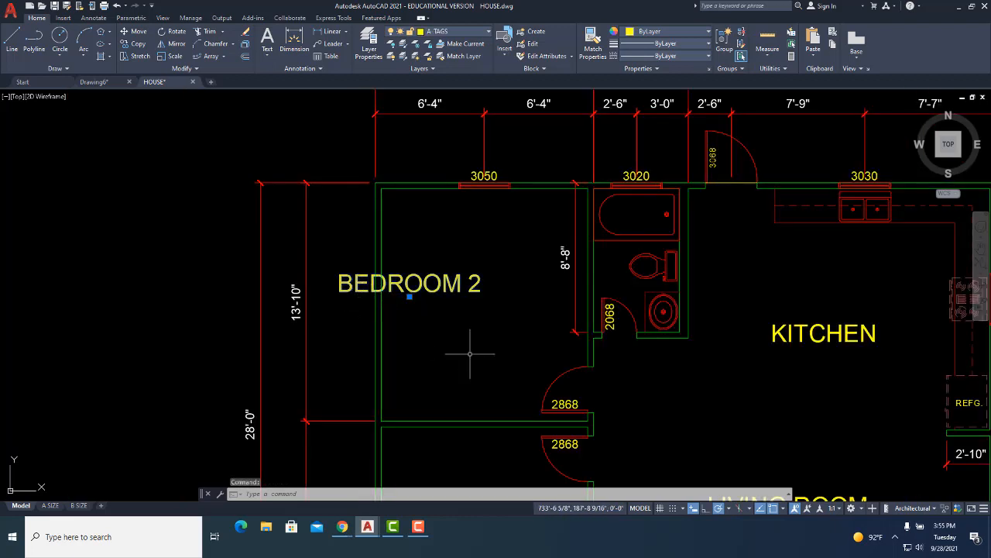
{"action": "type", "text": "m"}
{"action": "key", "text": "Return"}
{"action": "left_click", "coordinate": [438, 341]}
{"action": "left_click", "coordinate": [504, 358]}
{"action": "key", "text": "Escape"}
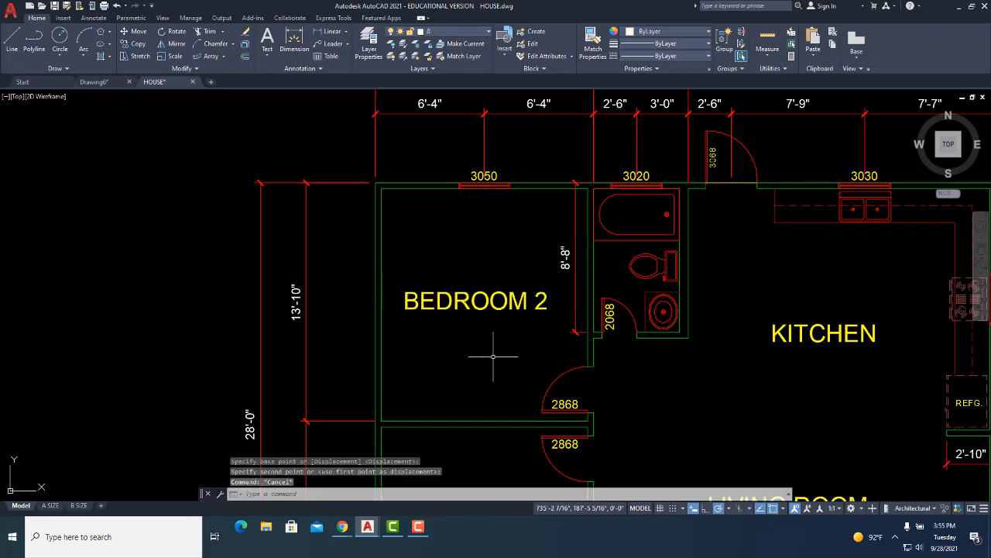
{"action": "scroll", "coordinate": [493, 356], "scroll_direction": "down", "scroll_amount": 3}
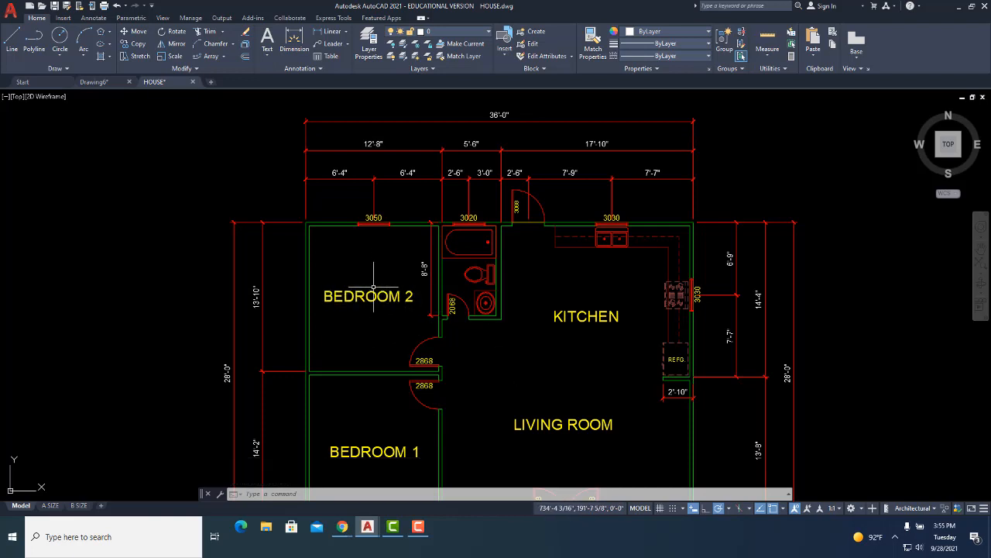
{"action": "right_click", "coordinate": [368, 218]}
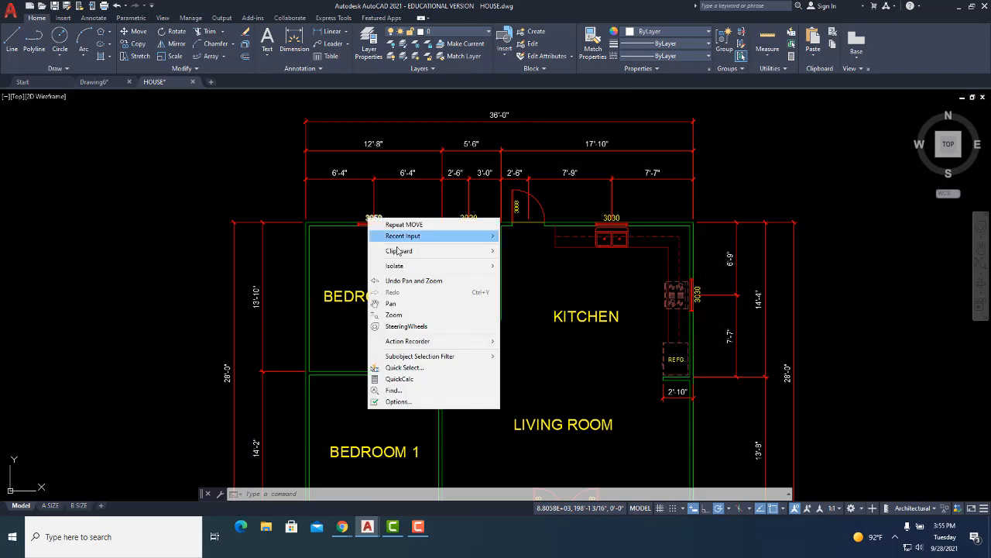
{"action": "left_click", "coordinate": [337, 253]}
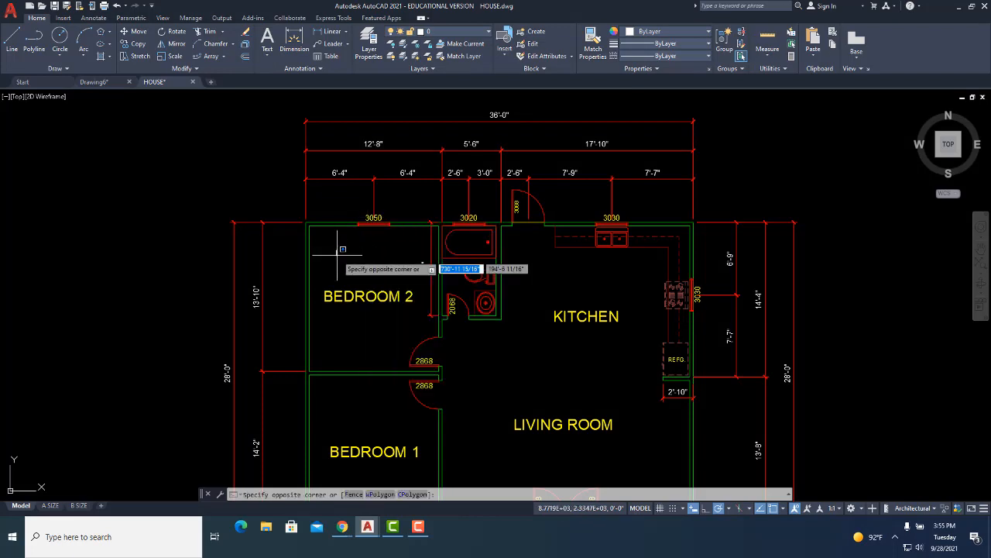
{"action": "key", "text": "Escape"}
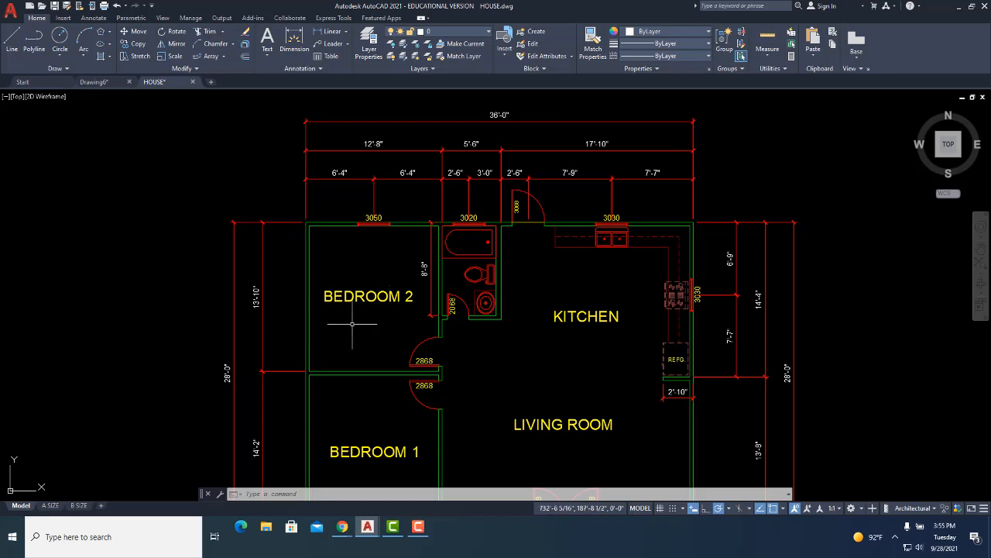
{"action": "right_click", "coordinate": [370, 268]}
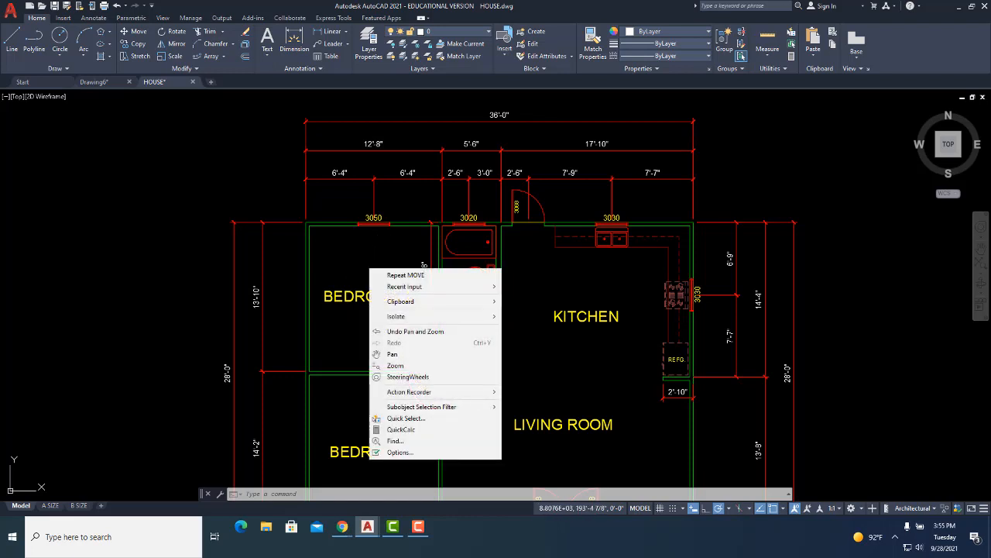
{"action": "left_click", "coordinate": [377, 245]}
{"action": "left_click", "coordinate": [372, 247]}
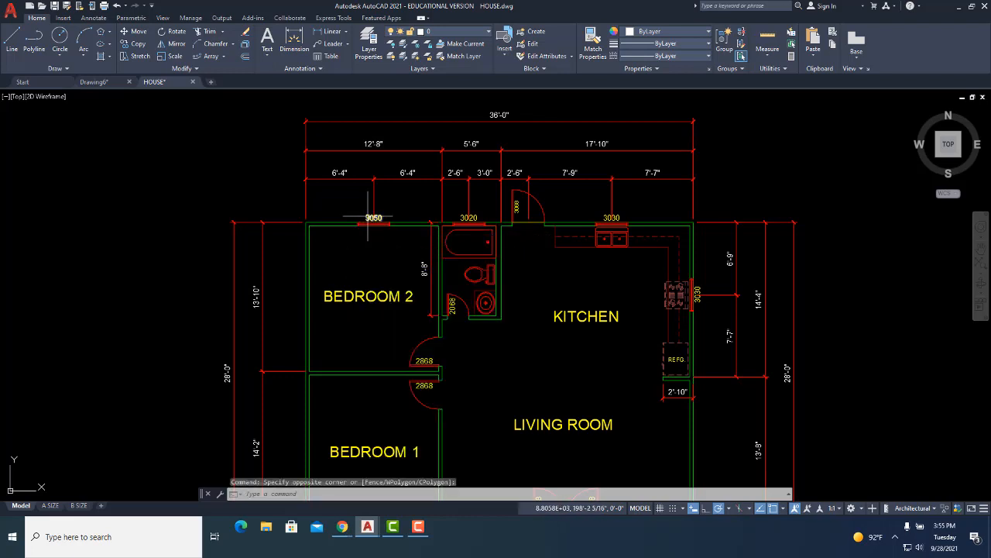
- Show the Quick Properties of the 3050 window tag above BEDROOM 2 and clear the selection
{"action": "left_click", "coordinate": [369, 218]}
{"action": "right_click", "coordinate": [365, 216]}
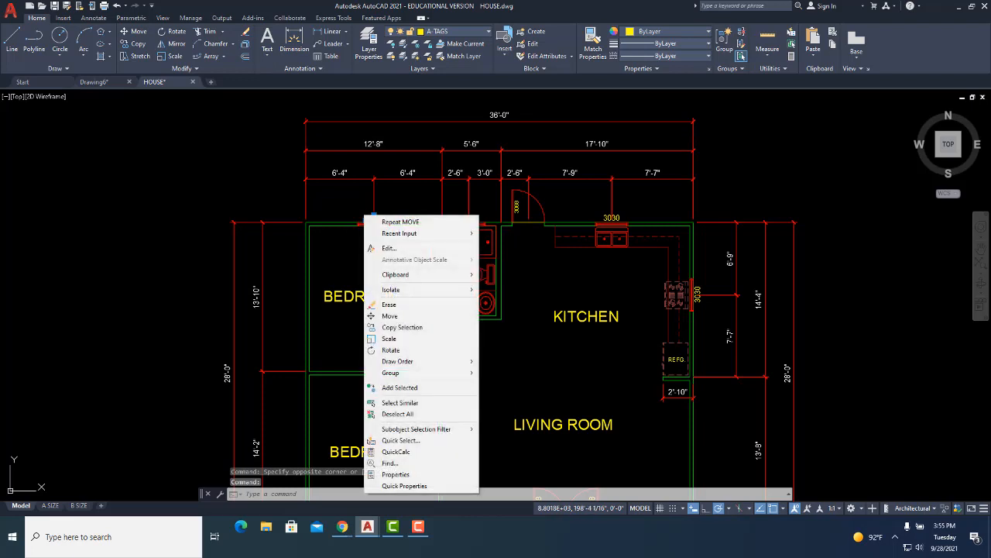
{"action": "left_click", "coordinate": [405, 487]}
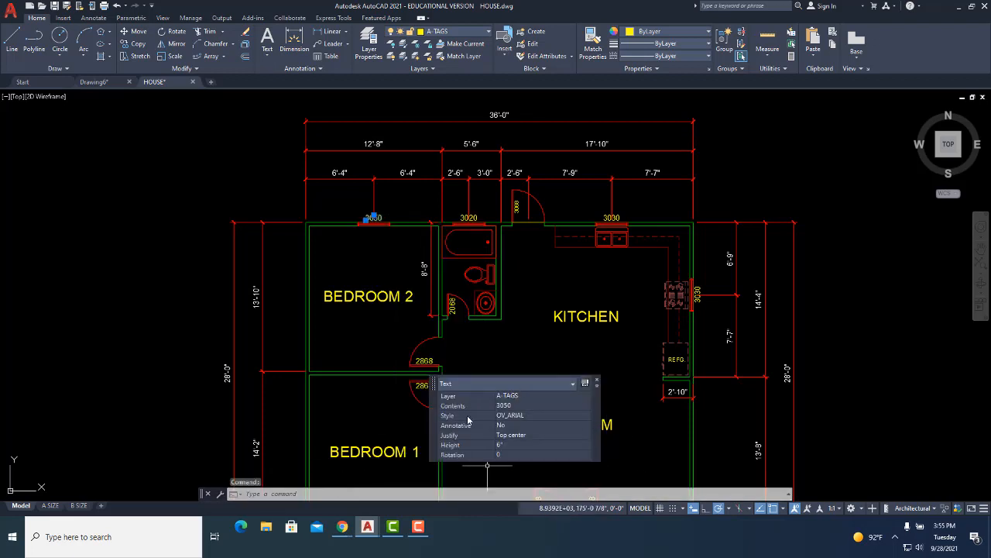
{"action": "key", "text": "Escape"}
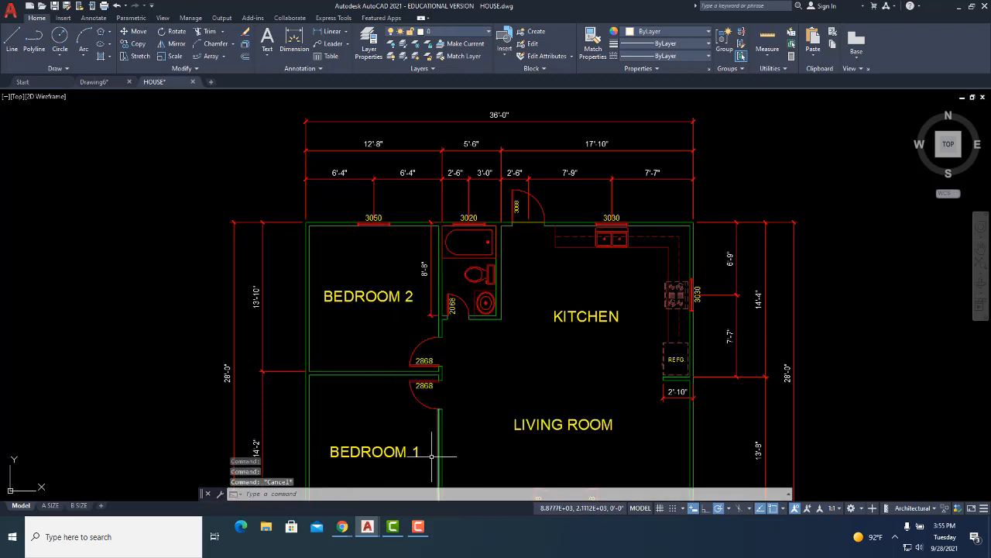
- Bring up the Quick Properties of the 3050 window tag once more, and close them by deselecting the tag
{"action": "left_click", "coordinate": [378, 215]}
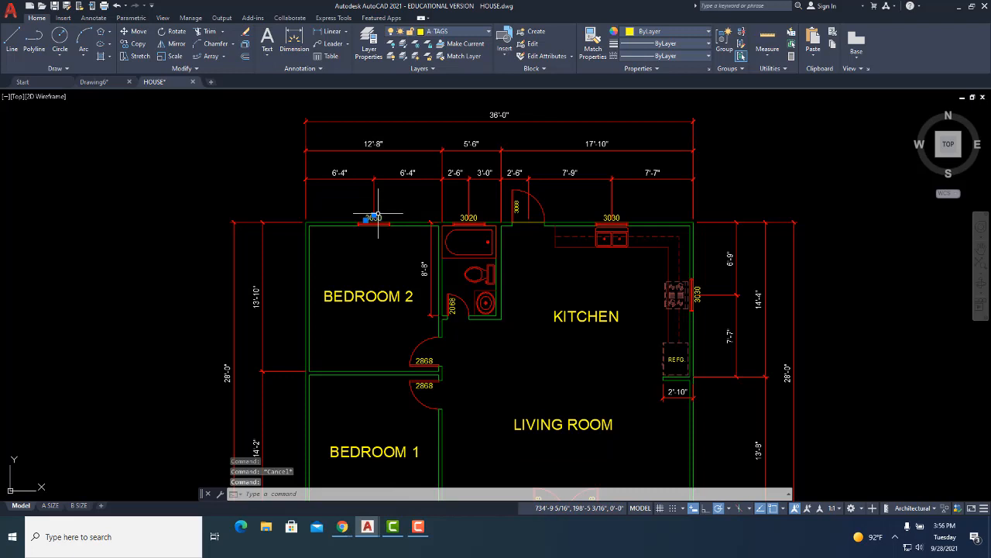
{"action": "right_click", "coordinate": [378, 215]}
{"action": "left_click", "coordinate": [405, 485]}
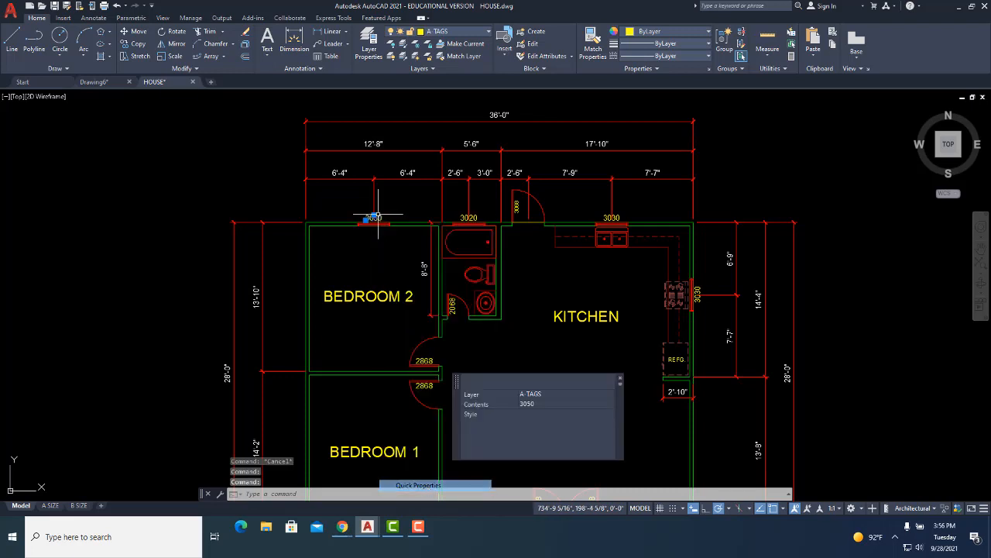
{"action": "left_click", "coordinate": [485, 353]}
{"action": "left_click", "coordinate": [544, 351]}
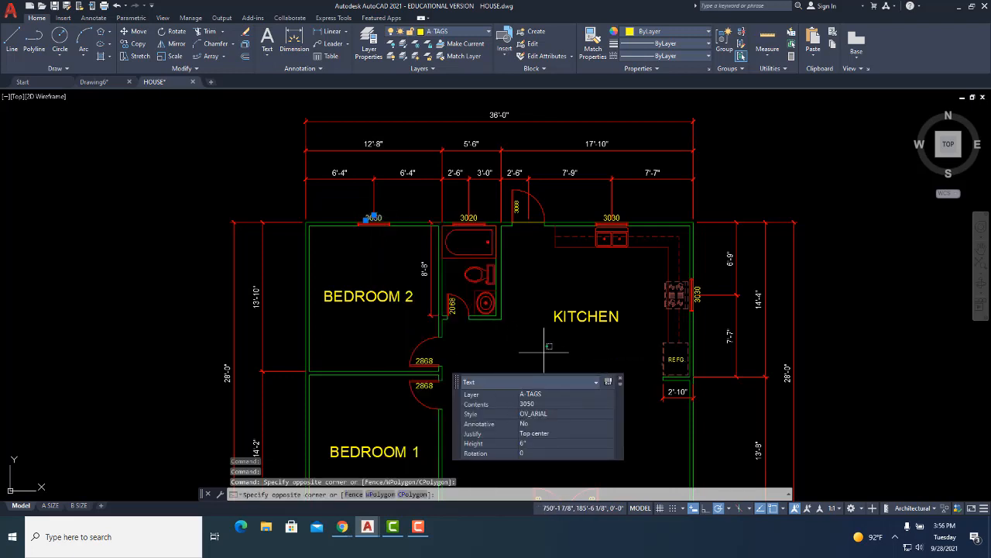
{"action": "middle_click_drag", "start_coordinate": [500, 340], "coordinate": [495, 344]}
{"action": "left_click", "coordinate": [499, 339]}
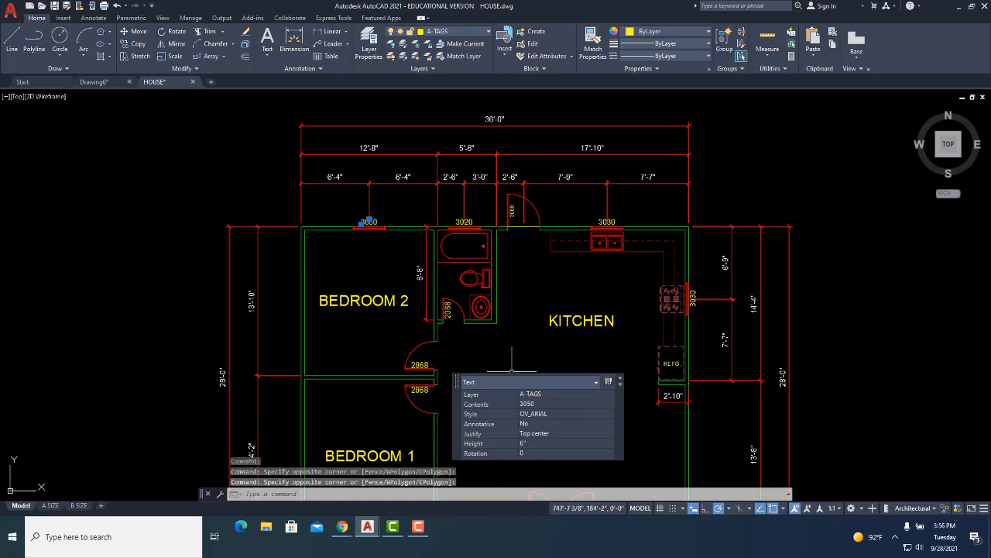
{"action": "left_click", "coordinate": [545, 328]}
{"action": "left_click", "coordinate": [566, 321]}
{"action": "left_click", "coordinate": [559, 315]}
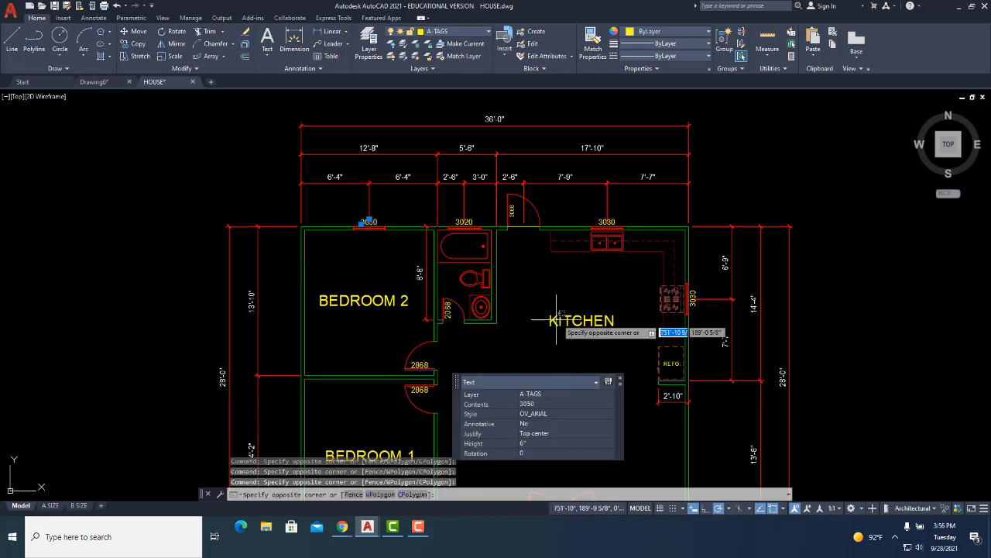
{"action": "left_click", "coordinate": [546, 315]}
{"action": "key", "text": "Escape"}
{"action": "key", "text": "Escape"}
- Select the KITCHEN label and the 3068 door block, view their shared Quick Properties, and clear the selection
{"action": "scroll", "coordinate": [571, 323], "scroll_direction": "down", "scroll_amount": 2}
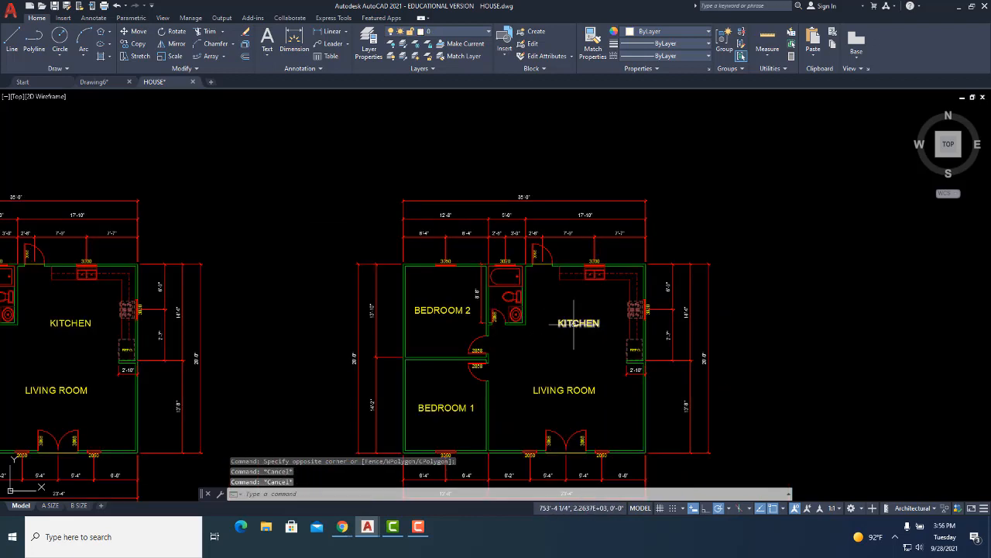
{"action": "scroll", "coordinate": [575, 324], "scroll_direction": "up", "scroll_amount": 2}
{"action": "right_click", "coordinate": [575, 323]}
{"action": "key", "text": "Escape"}
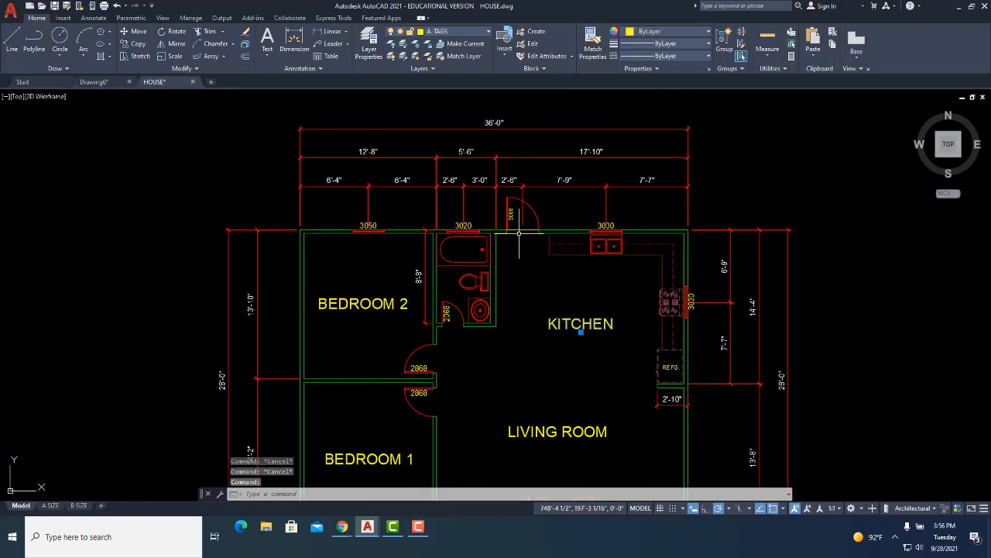
{"action": "scroll", "coordinate": [514, 230], "scroll_direction": "up", "scroll_amount": 4}
{"action": "left_click", "coordinate": [496, 163]}
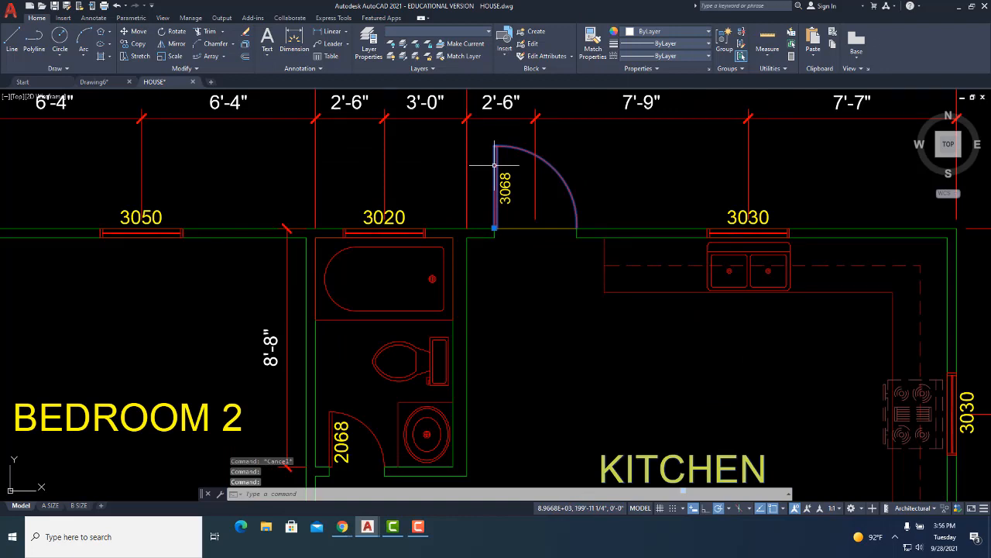
{"action": "mouse_move", "coordinate": [494, 164]}
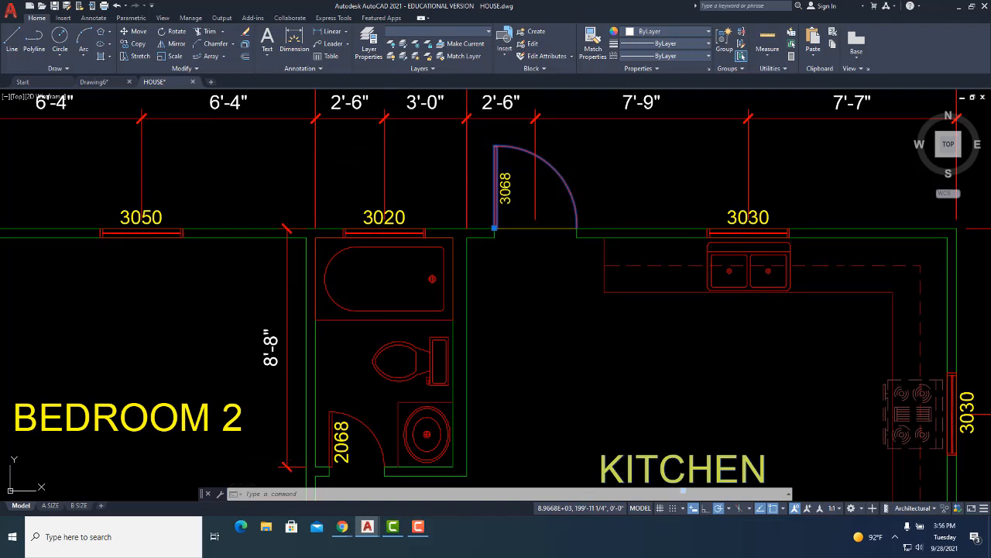
{"action": "right_click", "coordinate": [494, 164]}
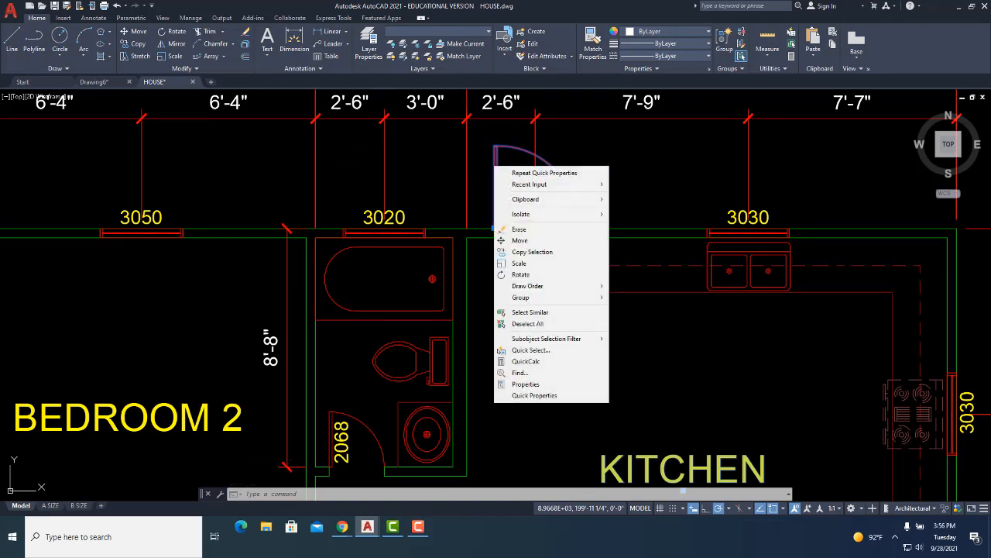
{"action": "left_click", "coordinate": [542, 395]}
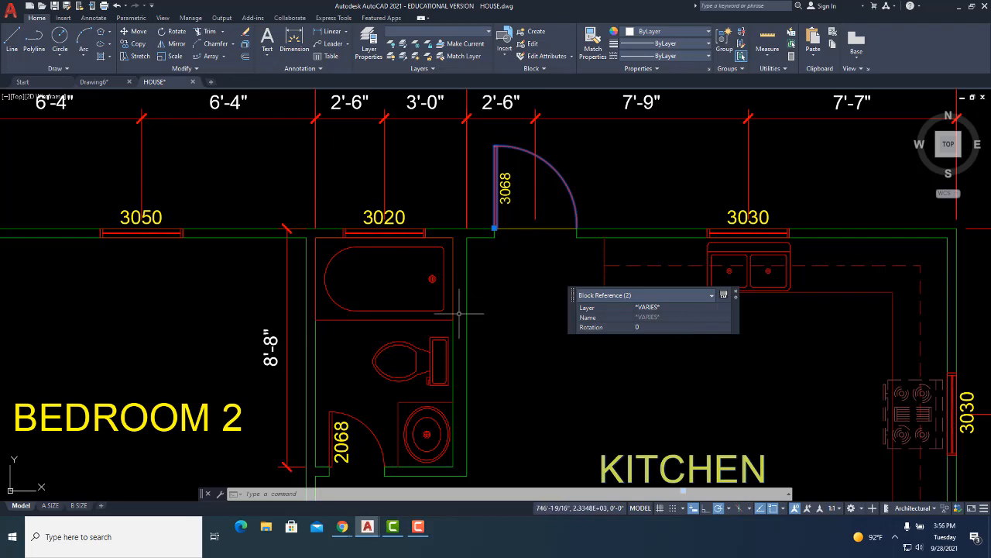
{"action": "key", "text": "Escape"}
- Show the Quick Properties of the 8'-8" dimension beside the bathroom and place their palette over the bathroom's lower part
{"action": "middle_click_drag", "start_coordinate": [586, 450], "coordinate": [581, 341]}
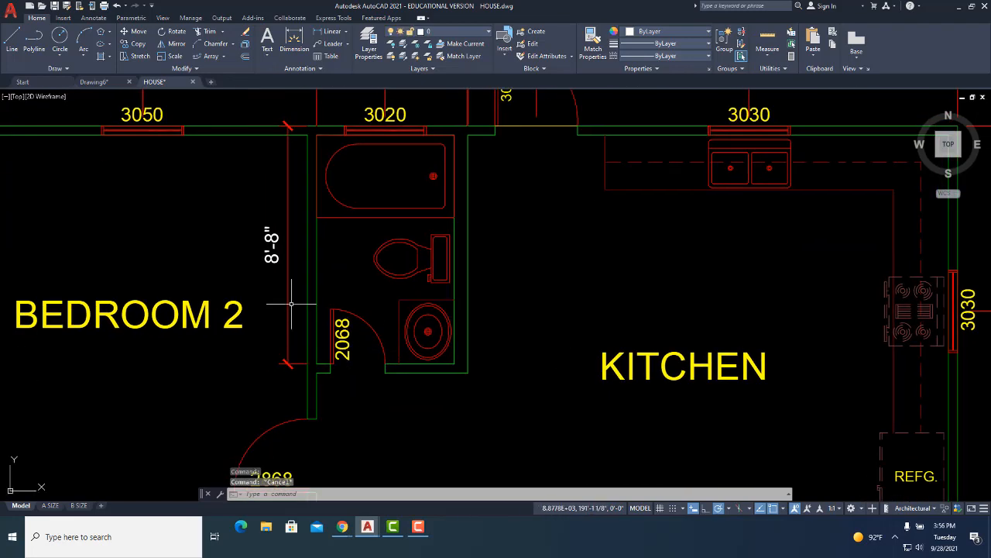
{"action": "left_click", "coordinate": [288, 333]}
{"action": "right_click", "coordinate": [271, 255]}
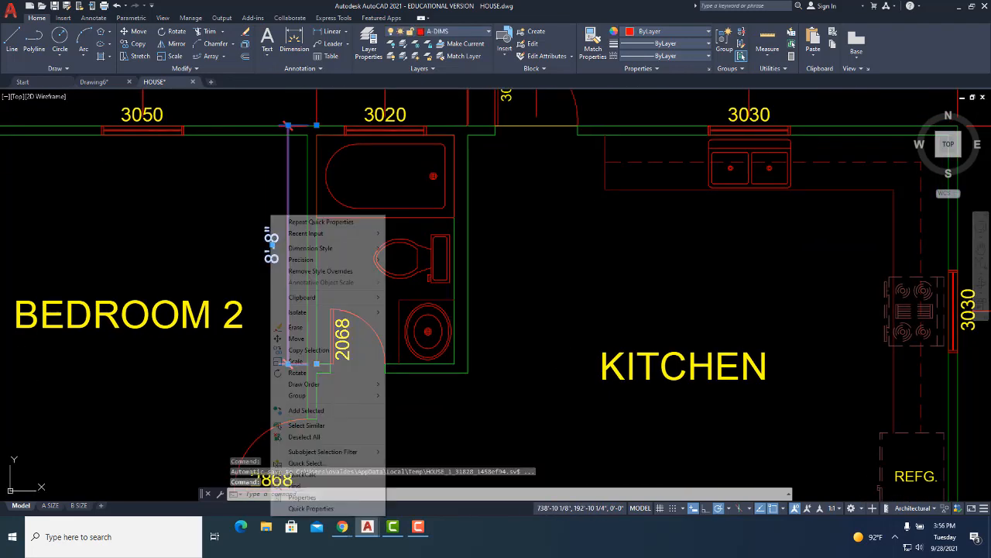
{"action": "left_click", "coordinate": [308, 508]}
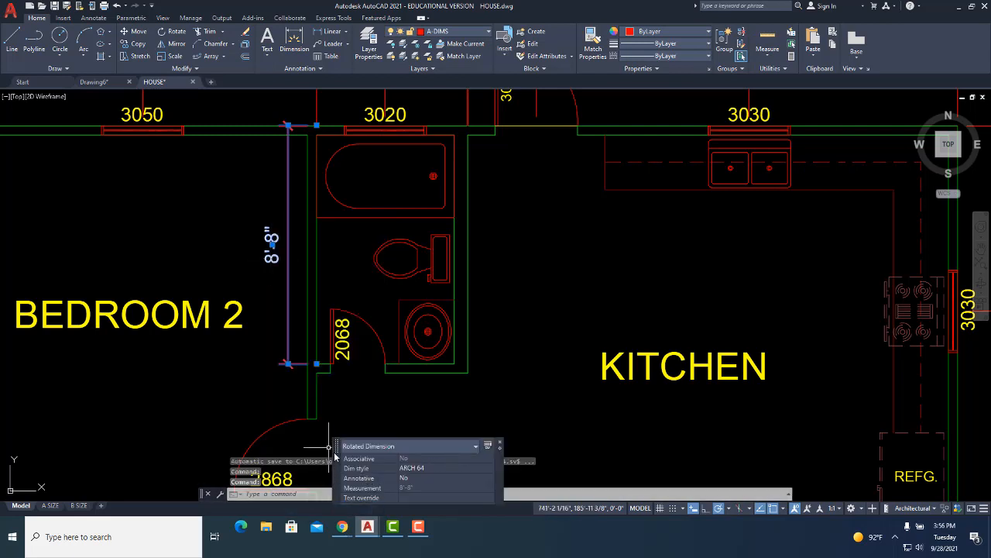
{"action": "left_click_drag", "start_coordinate": [336, 447], "coordinate": [398, 313]}
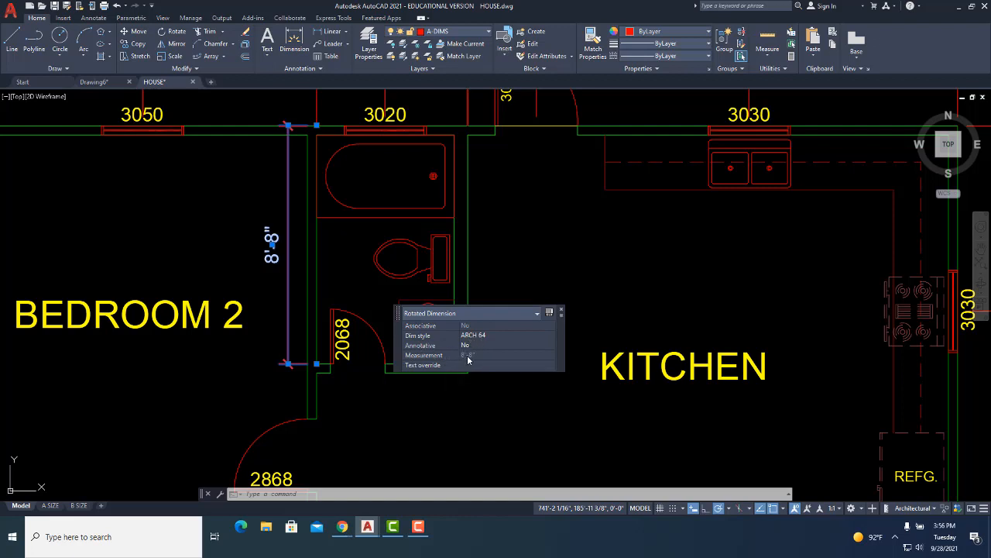
- Clear the dimension selection, show the Quick Properties of the BEDROOM 2 room label, and deselect the label
{"action": "key", "text": "Escape"}
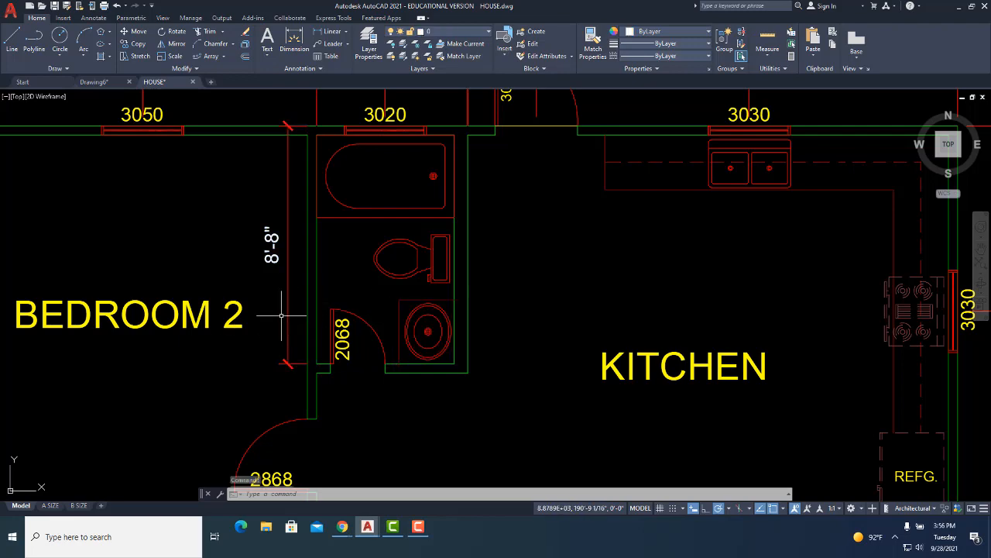
{"action": "scroll", "coordinate": [317, 290], "scroll_direction": "down", "scroll_amount": 2}
{"action": "middle_click_drag", "start_coordinate": [318, 289], "coordinate": [465, 277]}
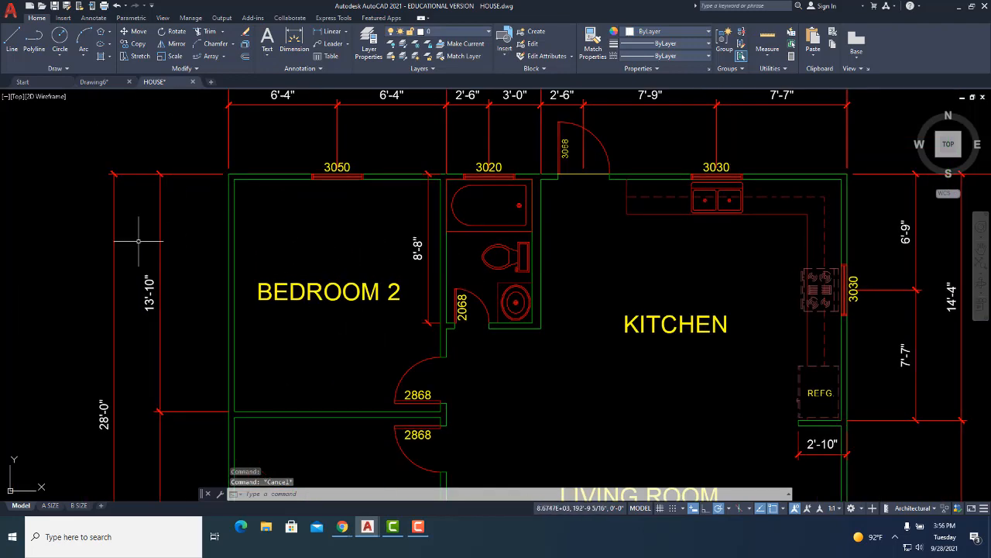
{"action": "left_click", "coordinate": [352, 319]}
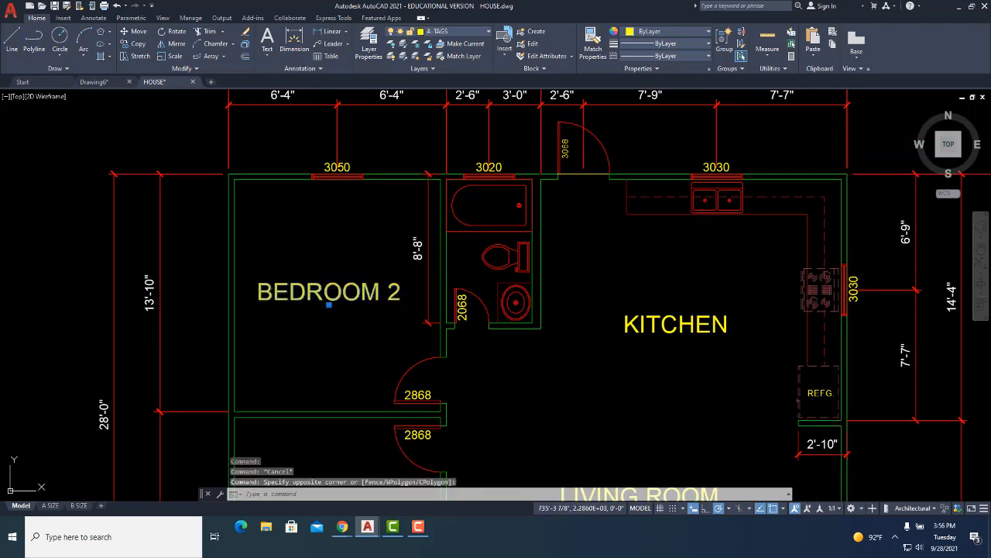
{"action": "right_click", "coordinate": [352, 314]}
{"action": "left_click", "coordinate": [395, 508]}
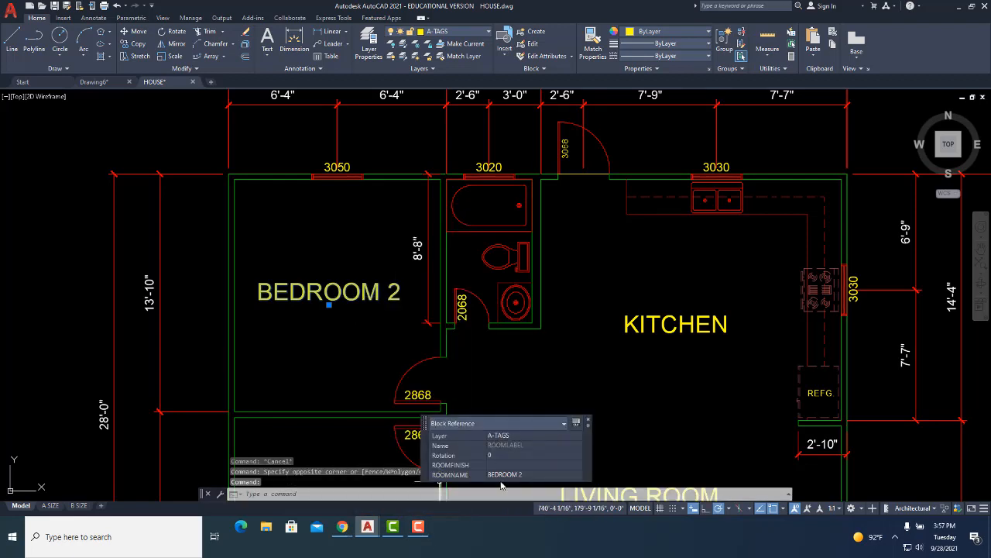
{"action": "key", "text": "Escape"}
{"action": "scroll", "coordinate": [486, 391], "scroll_direction": "down", "scroll_amount": 2}
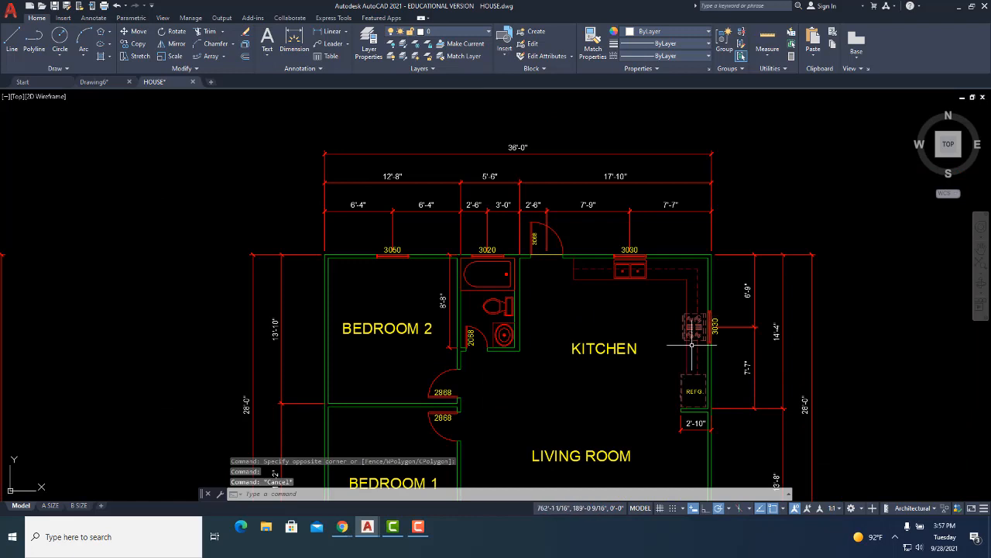
- Select the vertical counter line beside the kitchen stove and show its Quick Properties
{"action": "left_click", "coordinate": [692, 339]}
{"action": "key", "text": "Escape"}
{"action": "left_click", "coordinate": [694, 355]}
{"action": "left_click", "coordinate": [668, 354]}
{"action": "scroll", "coordinate": [687, 355], "scroll_direction": "up", "scroll_amount": 2}
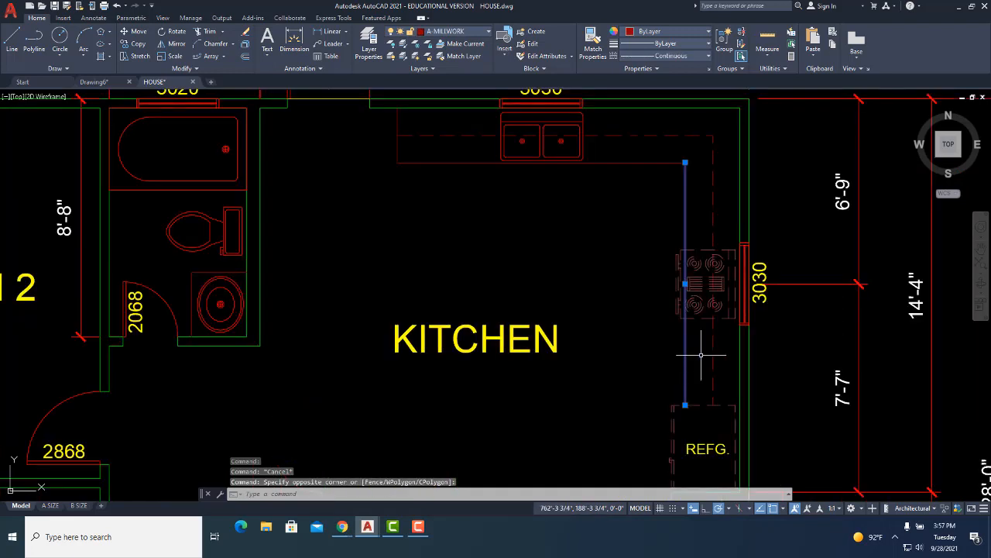
{"action": "right_click", "coordinate": [684, 350]}
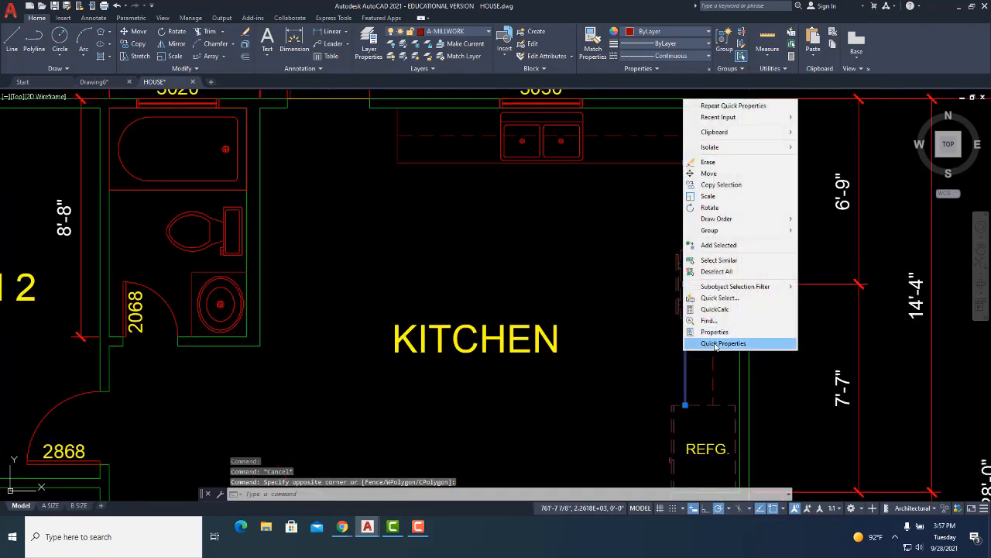
{"action": "left_click", "coordinate": [715, 343]}
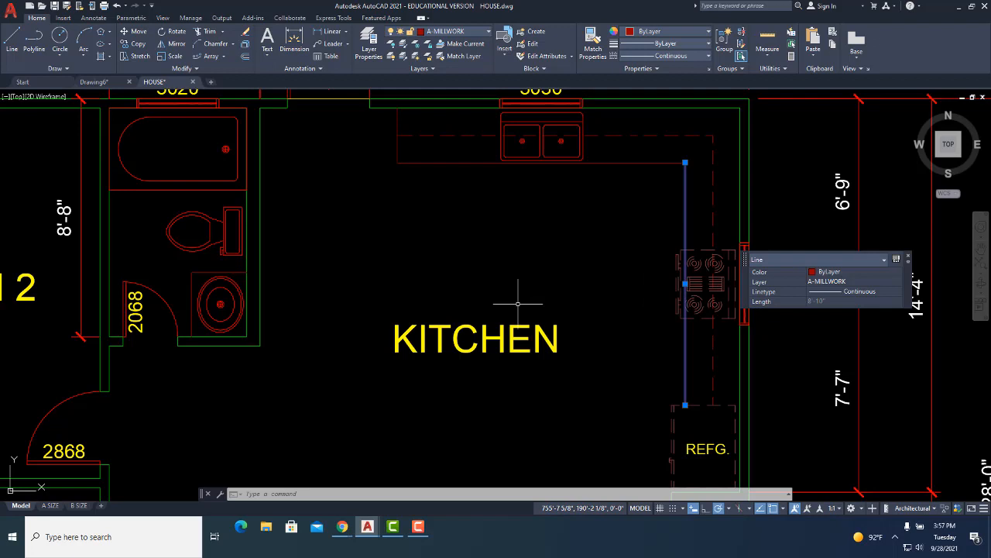
- View the color choices for the counter line, dismiss them without choosing one, and clear the selection
{"action": "left_click", "coordinate": [870, 274]}
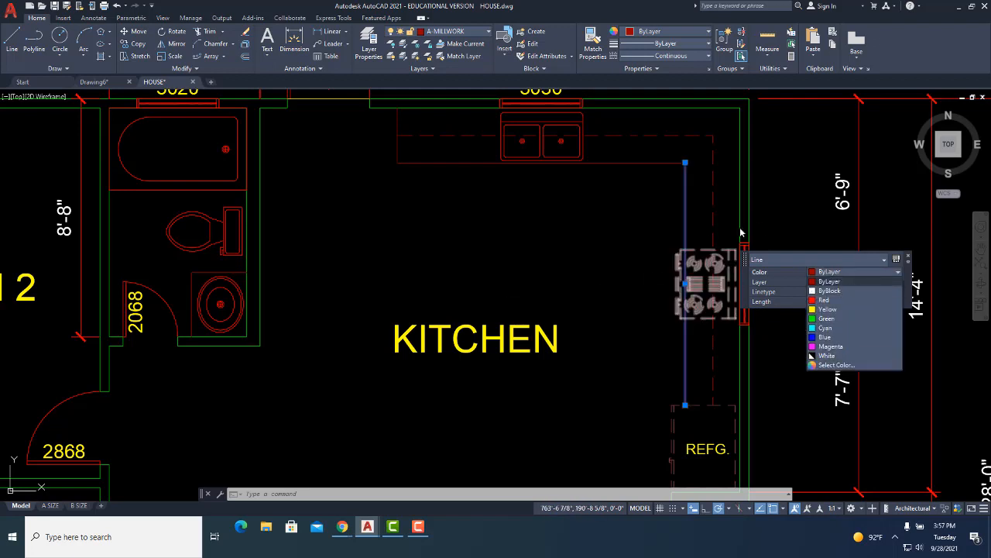
{"action": "key", "text": "Escape"}
{"action": "key", "text": "Escape"}
{"action": "scroll", "coordinate": [532, 275], "scroll_direction": "down", "scroll_amount": 2}
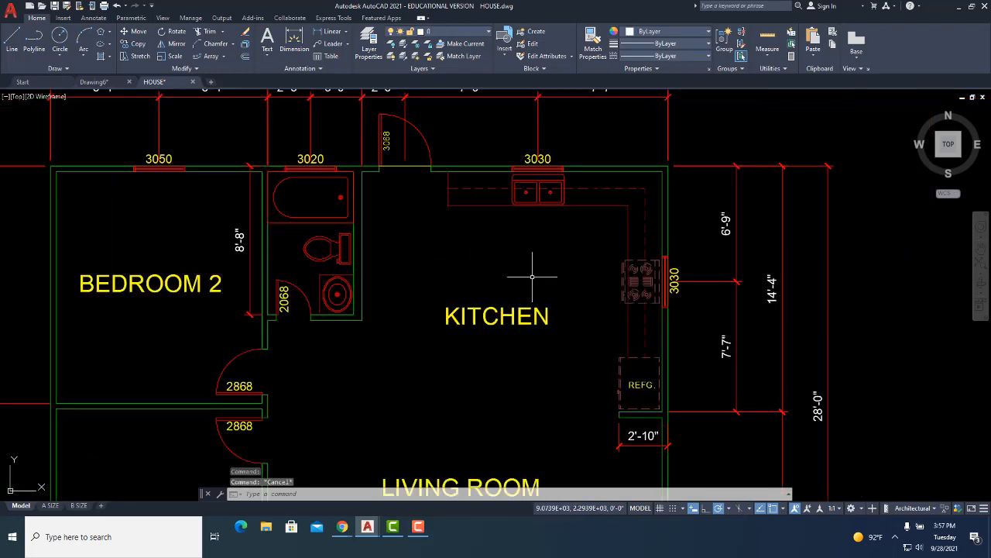
- Select the kitchen's vertical counter line again, show its full Properties palette, and deselect the line
{"action": "scroll", "coordinate": [620, 285], "scroll_direction": "down", "scroll_amount": 2}
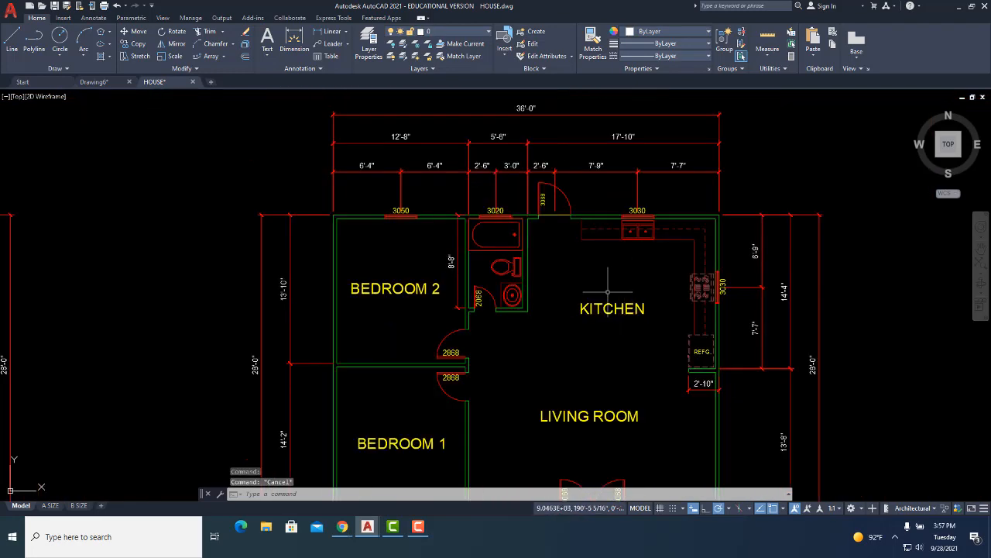
{"action": "middle_click_drag", "start_coordinate": [608, 292], "coordinate": [566, 290]}
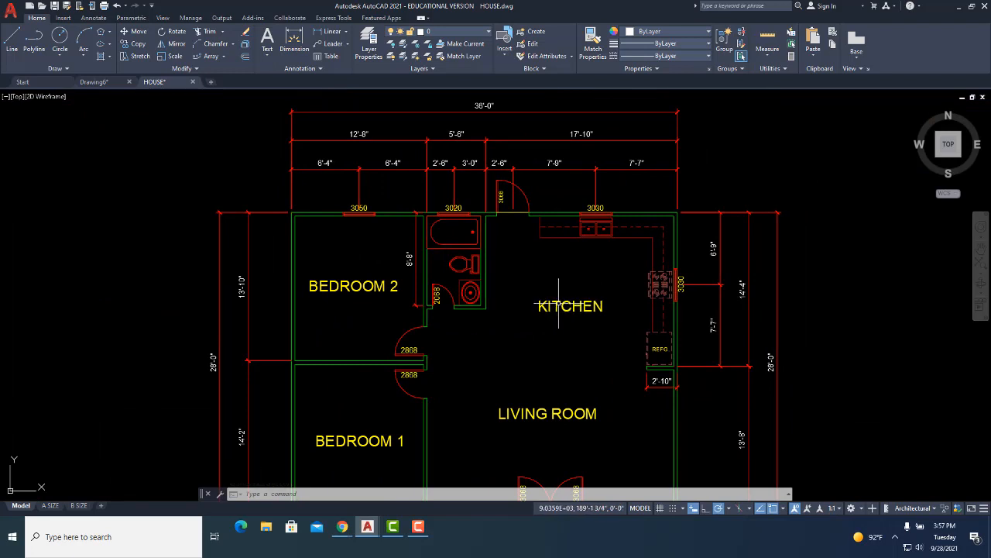
{"action": "left_click", "coordinate": [651, 263]}
{"action": "right_click", "coordinate": [652, 262]}
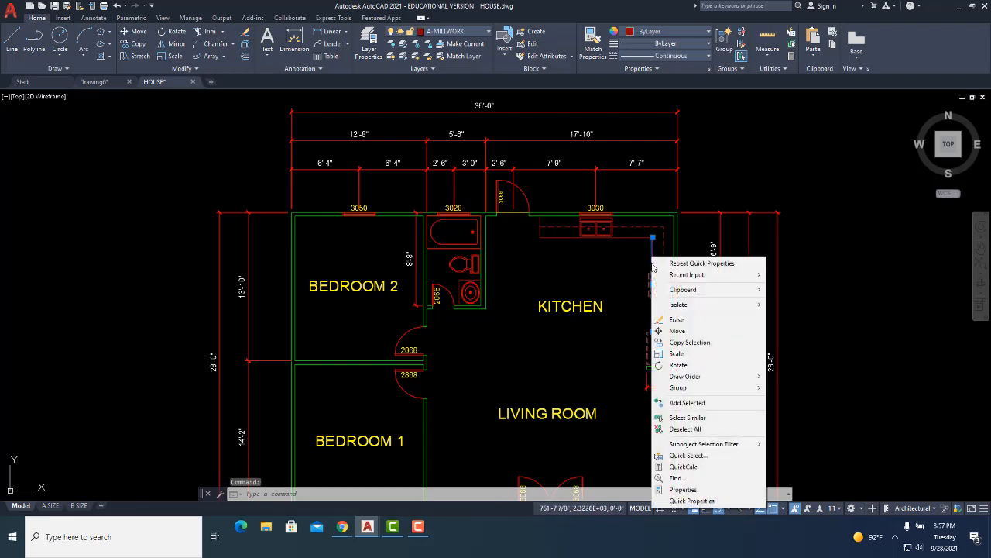
{"action": "left_click", "coordinate": [683, 489]}
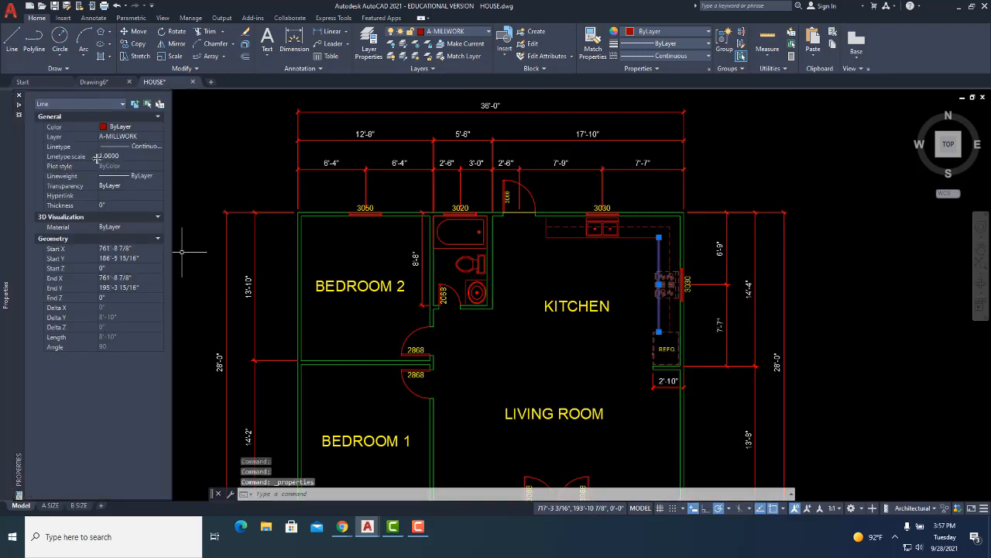
{"action": "key", "text": "Escape"}
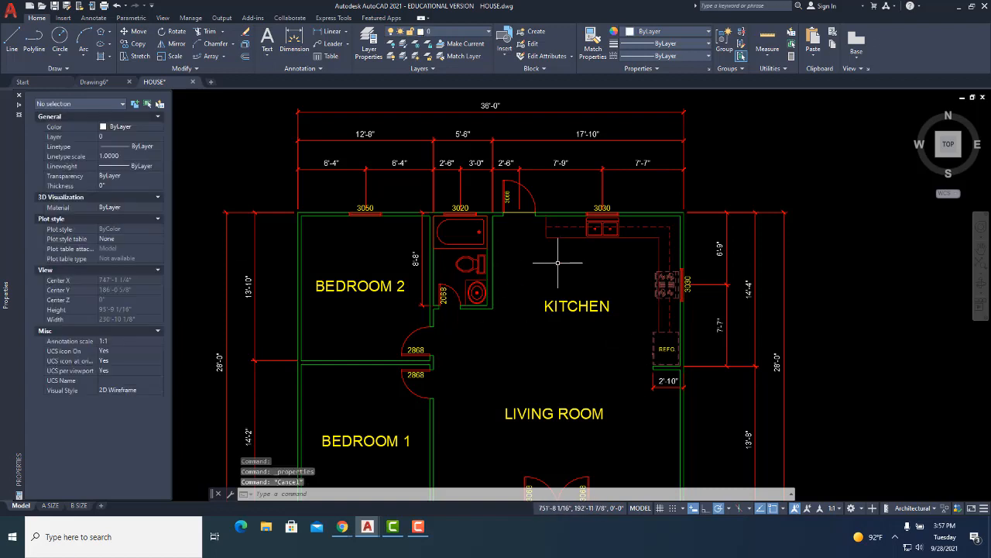
- With nothing selected, reveal the auto-hidden Properties palette to view the general drawing settings, and let it collapse again
{"action": "key", "text": "ctrl+1"}
{"action": "mouse_move", "coordinate": [11, 246]}
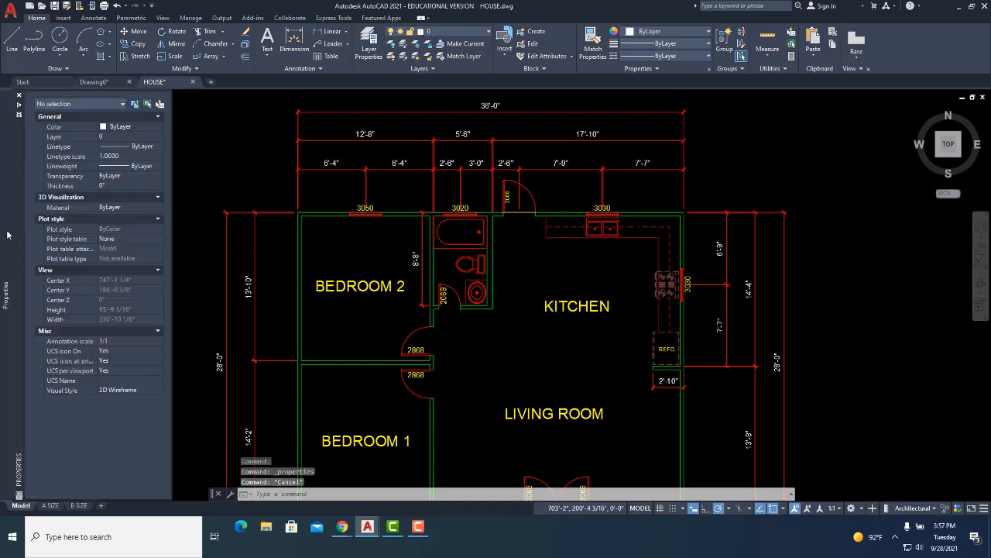
{"action": "left_click", "coordinate": [256, 196]}
{"action": "key", "text": "Escape"}
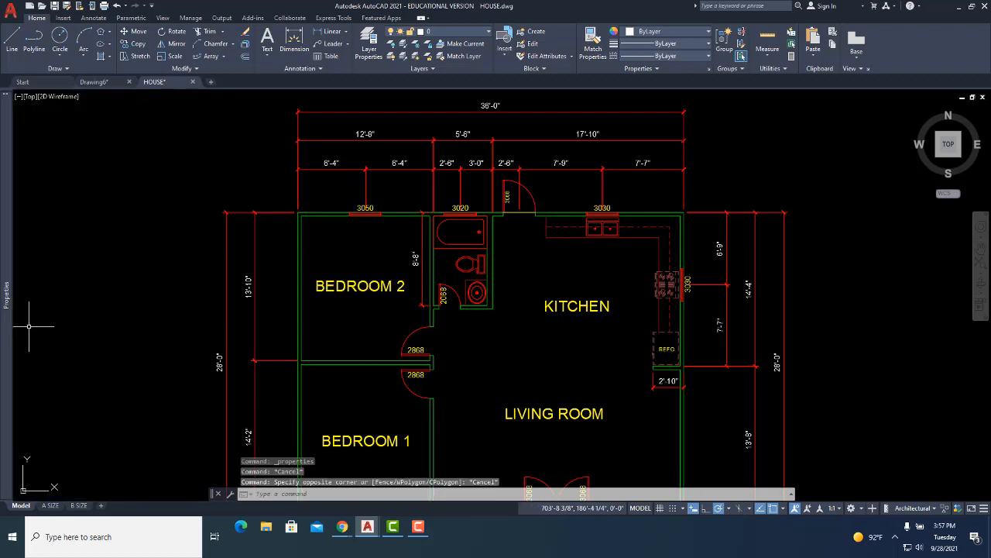
{"action": "left_click", "coordinate": [364, 330]}
{"action": "key", "text": "Escape"}
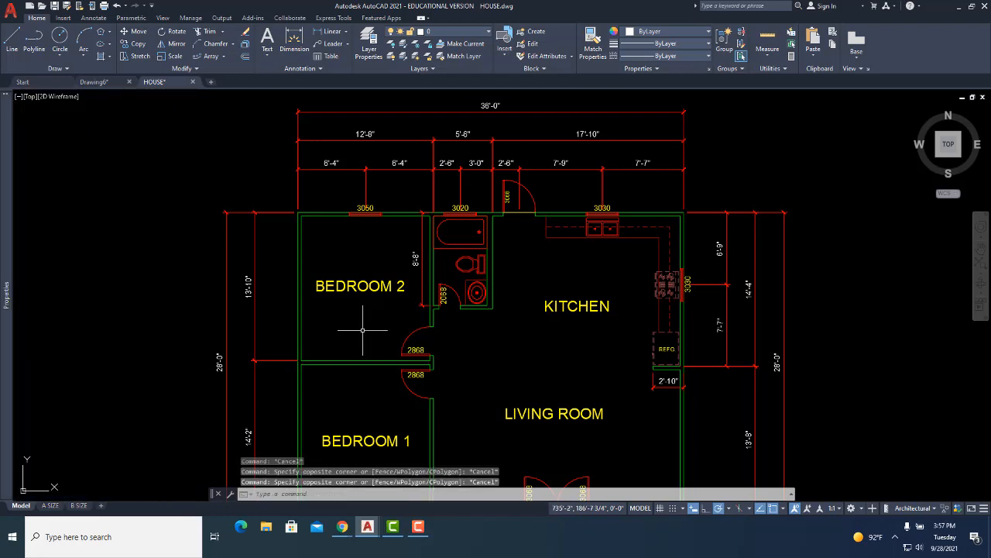
{"action": "scroll", "coordinate": [276, 307], "scroll_direction": "down", "scroll_amount": 3}
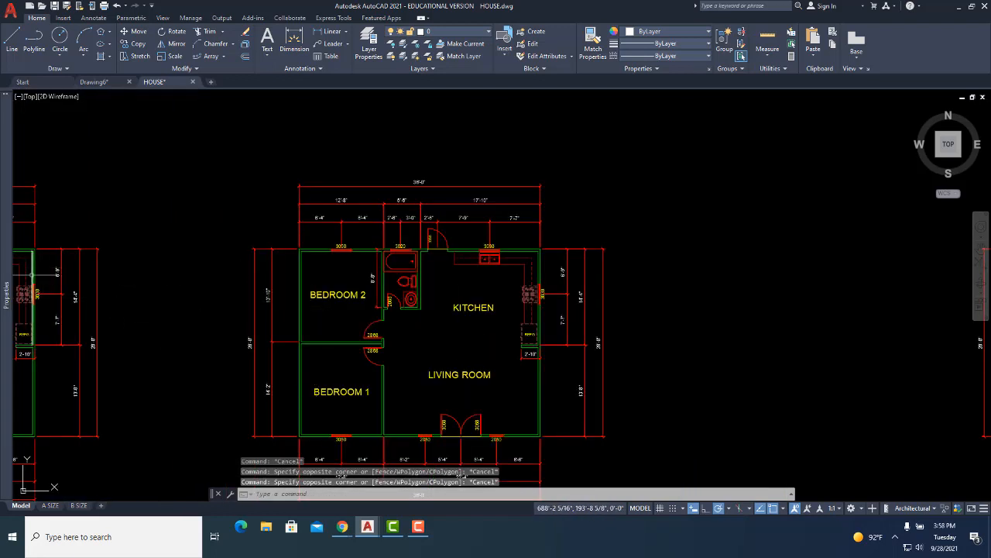
{"action": "mouse_move", "coordinate": [7, 288]}
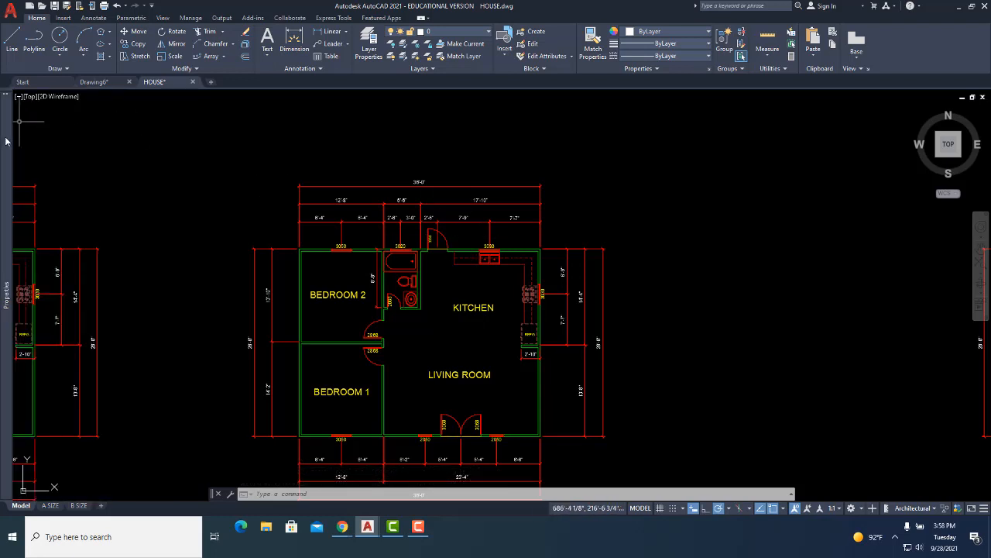
{"action": "mouse_move", "coordinate": [7, 141]}
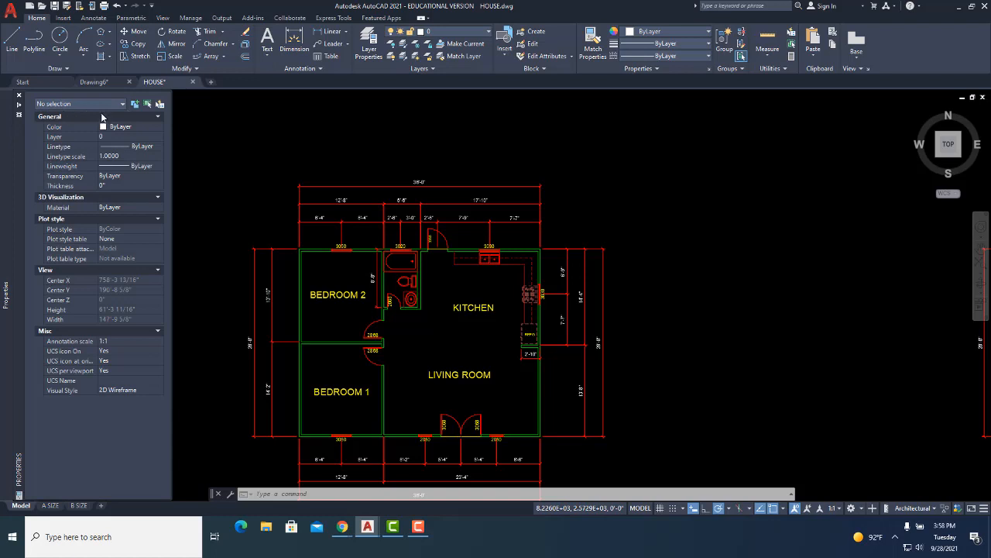
{"action": "left_click", "coordinate": [334, 285]}
{"action": "key", "text": "Escape"}
{"action": "key", "text": "Escape"}
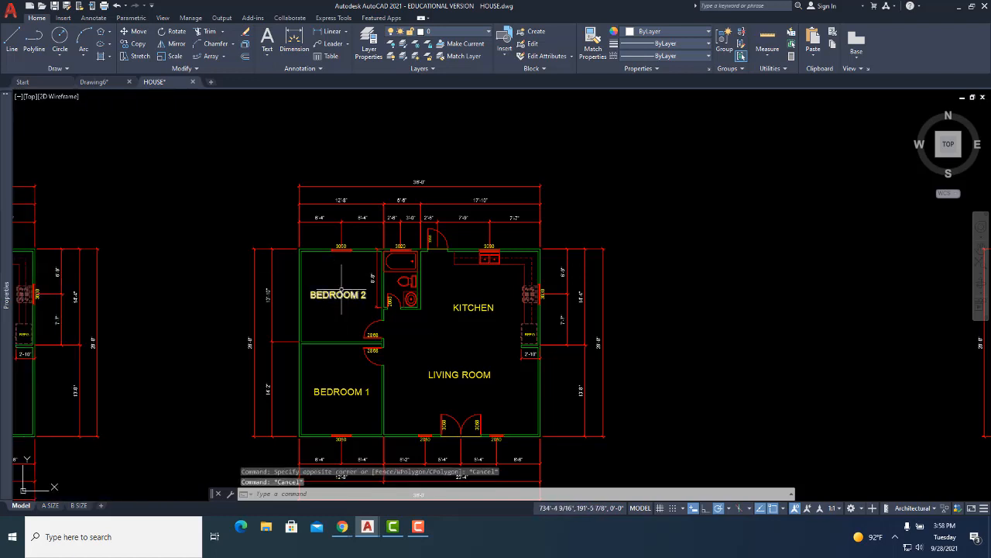
- Select the BEDROOM 2 label, view its full properties including the block attributes, and clear the selection
{"action": "left_click", "coordinate": [341, 294]}
{"action": "mouse_move", "coordinate": [4, 239]}
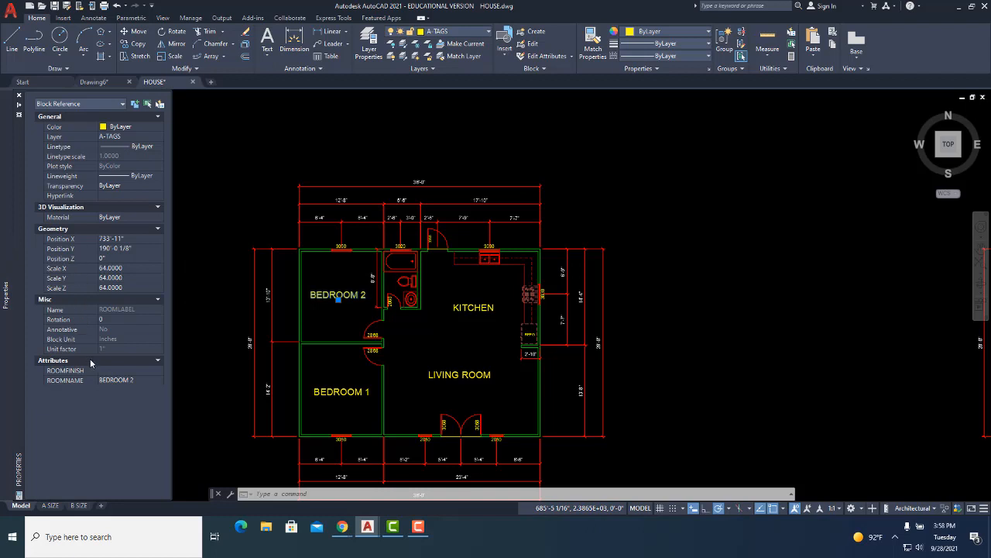
{"action": "key", "text": "Escape"}
{"action": "key", "text": "Escape"}
{"action": "key", "text": "Escape"}
- Select the BEDROOM 1 door block, view its full properties, and clear the selection
{"action": "left_click", "coordinate": [368, 355]}
{"action": "left_click", "coordinate": [361, 367]}
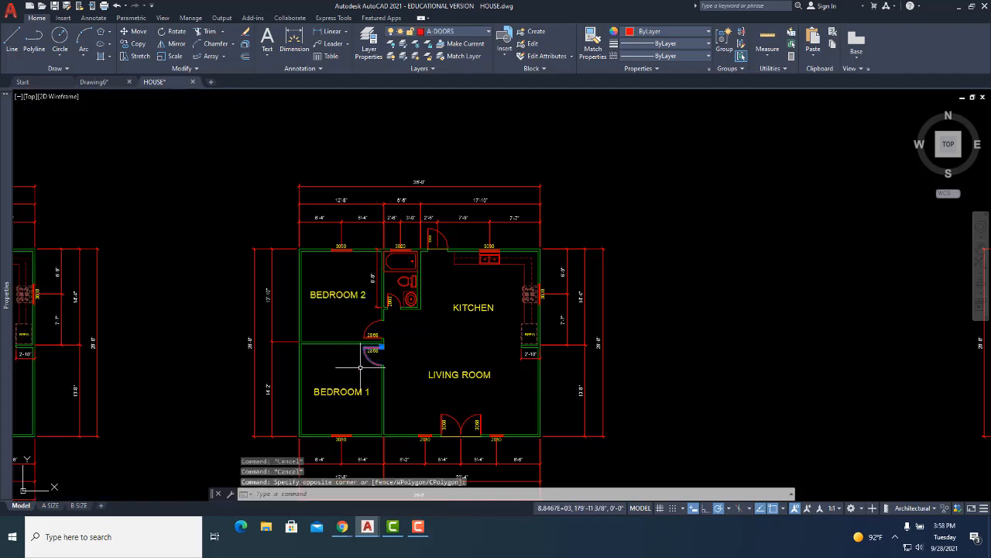
{"action": "mouse_move", "coordinate": [9, 263]}
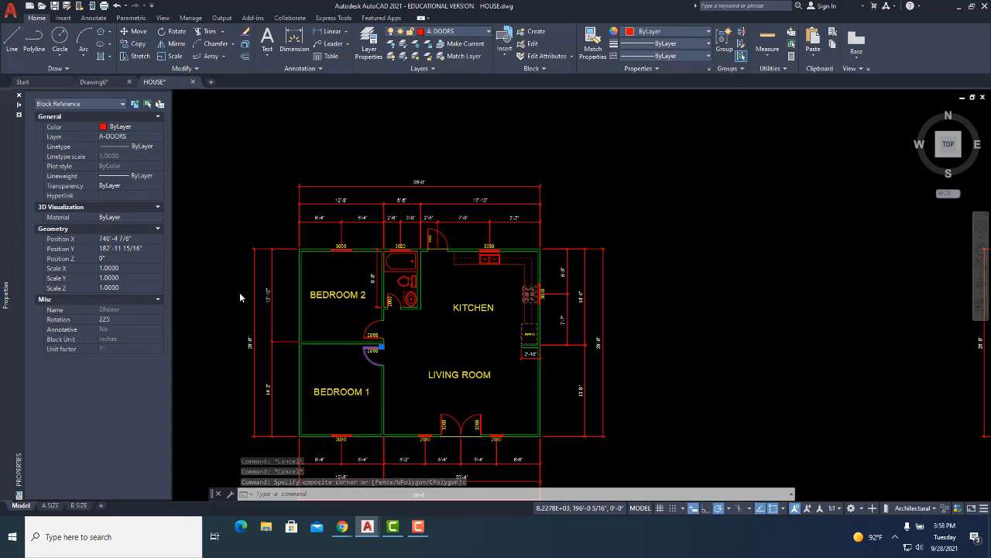
{"action": "key", "text": "Escape"}
- Select the overall 36'-0" dimension above the plan and look through its full properties, from General down to Tolerances
{"action": "left_click", "coordinate": [369, 193]}
{"action": "left_click", "coordinate": [357, 183]}
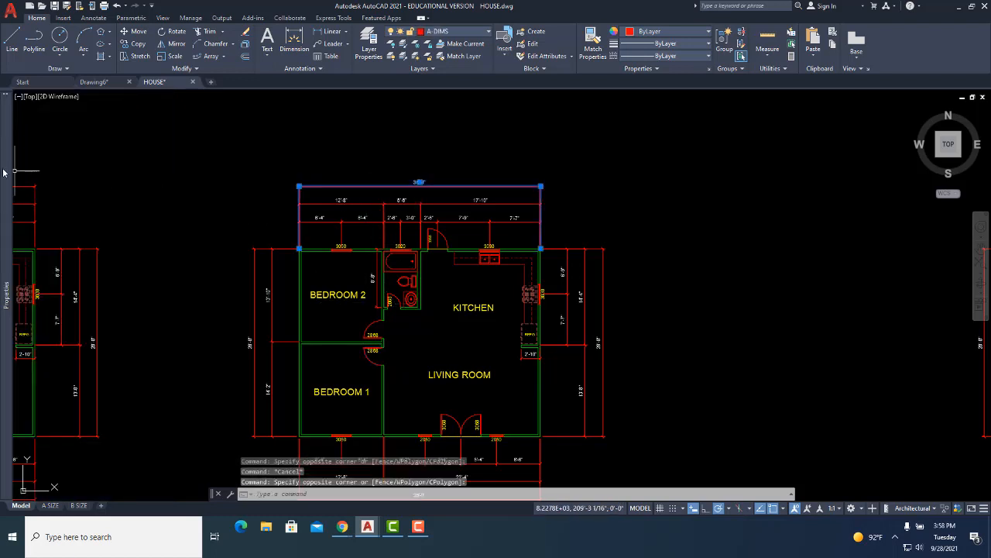
{"action": "mouse_move", "coordinate": [2, 175]}
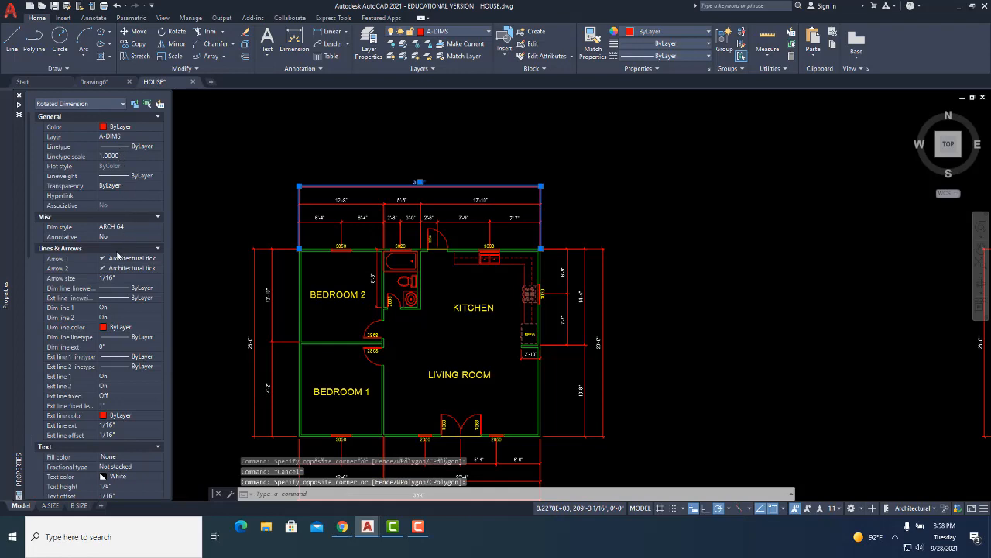
{"action": "scroll", "coordinate": [117, 255], "scroll_direction": "down", "scroll_amount": 15}
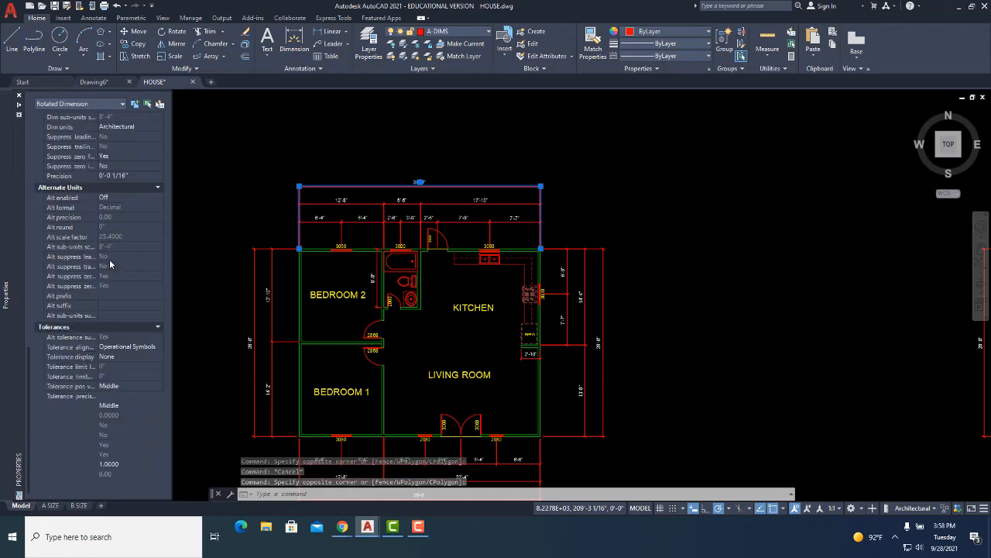
{"action": "scroll", "coordinate": [110, 260], "scroll_direction": "up", "scroll_amount": 8}
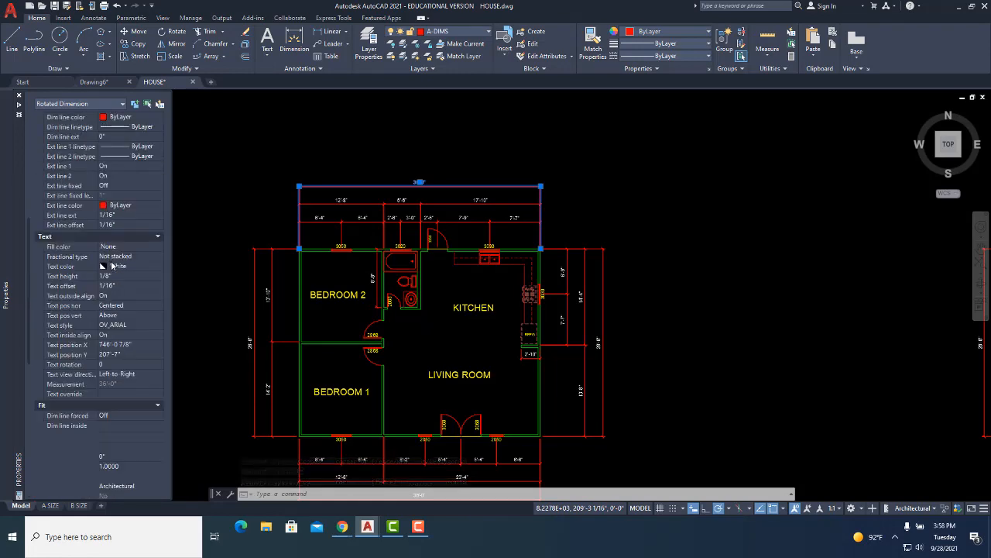
{"action": "scroll", "coordinate": [112, 265], "scroll_direction": "up", "scroll_amount": 7}
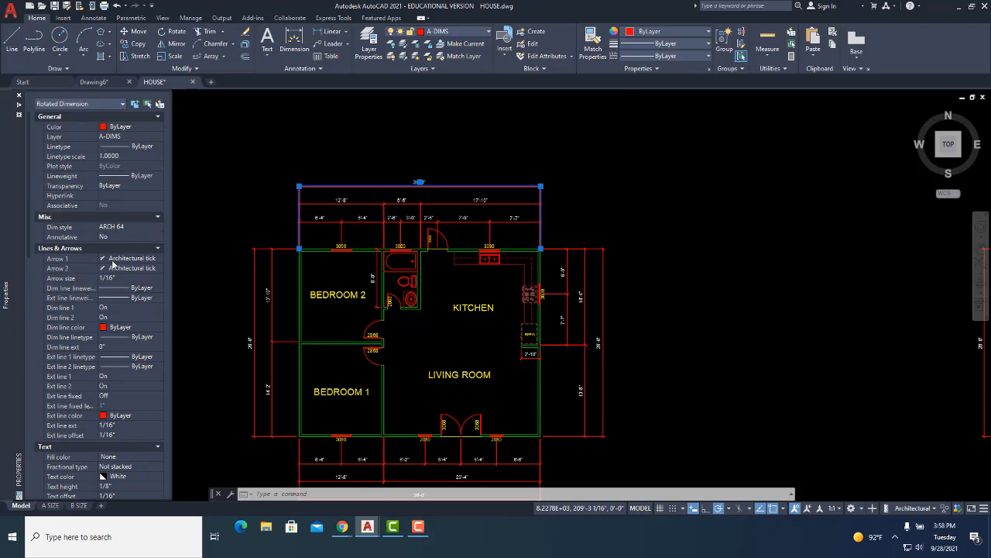
{"action": "scroll", "coordinate": [113, 264], "scroll_direction": "down", "scroll_amount": 7}
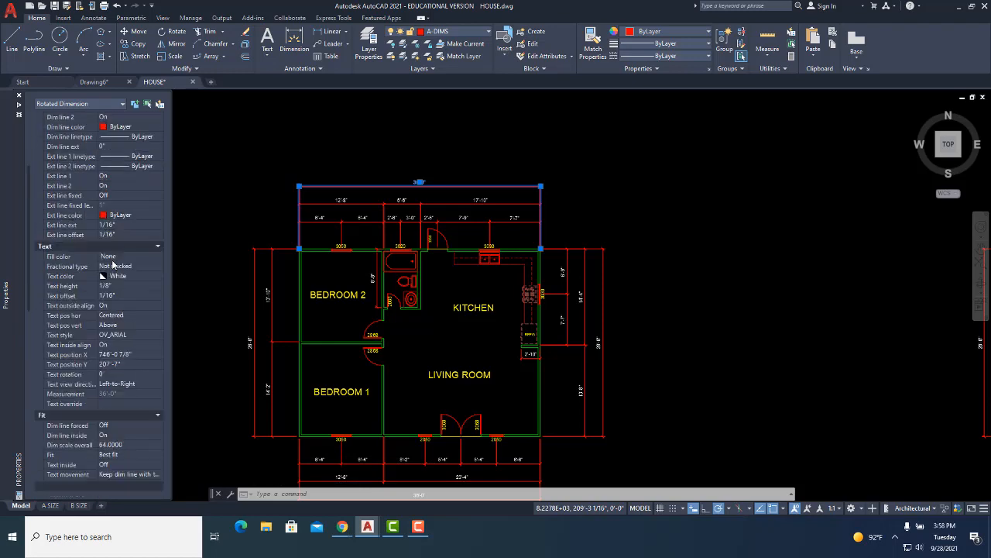
{"action": "scroll", "coordinate": [114, 262], "scroll_direction": "down", "scroll_amount": 10}
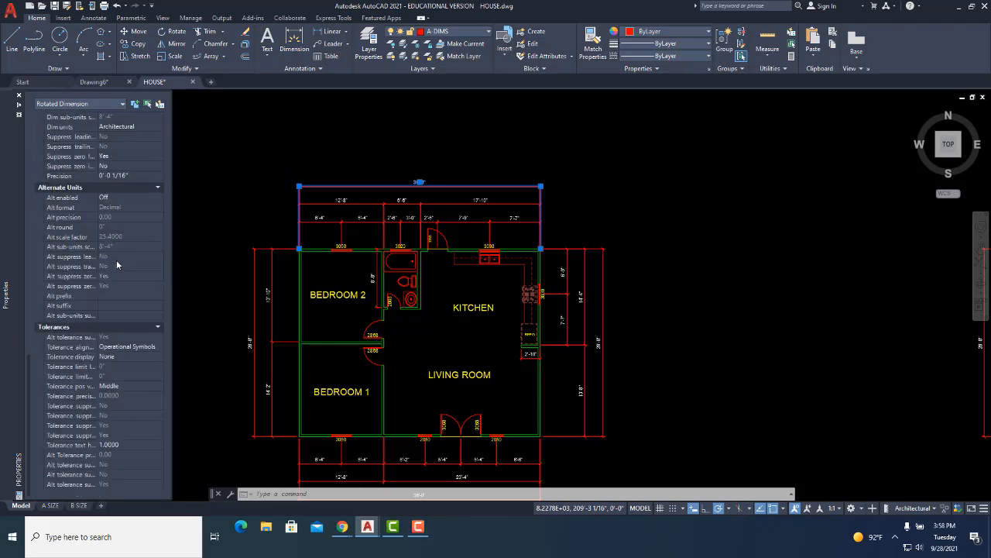